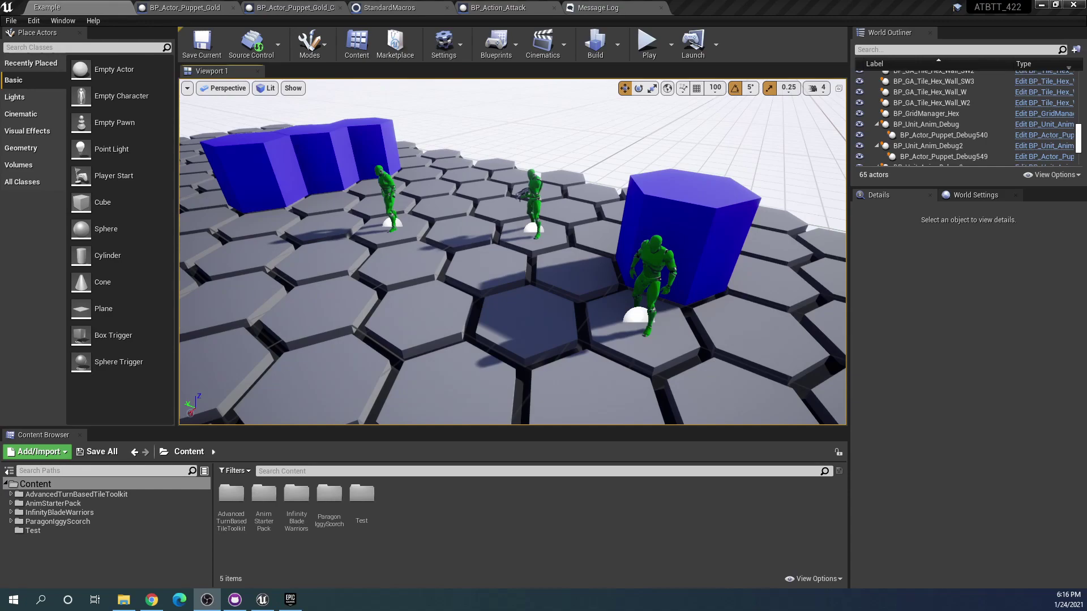
Refocus the editor and browse the InfinityBladeWarriors, AnimStarterPack and ParagonIggyScorch content packs.
{"action": "scroll", "coordinate": [963, 119], "scroll_direction": "up", "scroll_amount": 1}
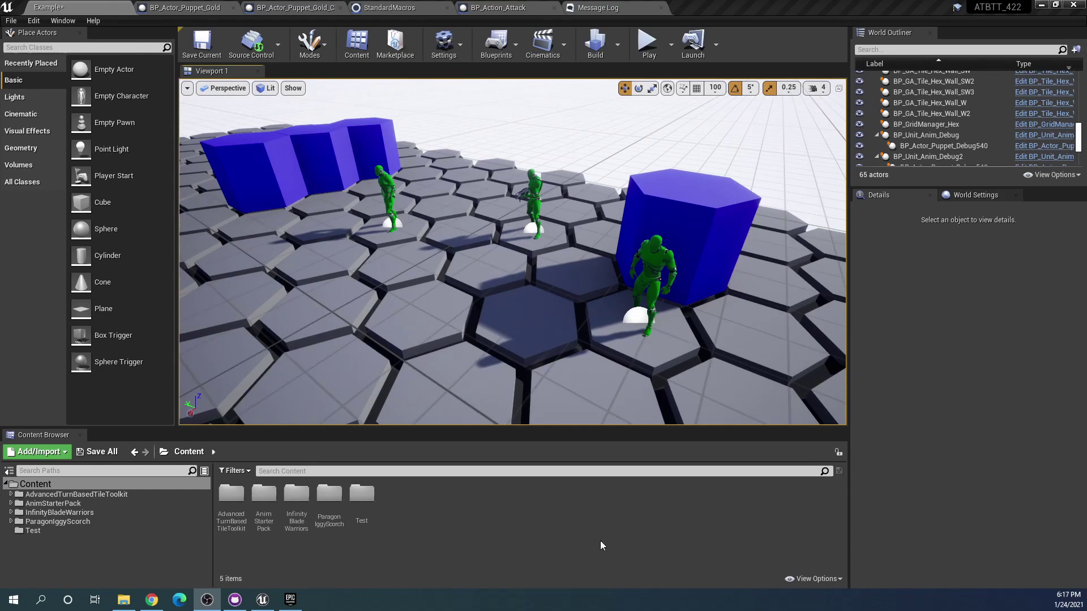
{"action": "left_click", "coordinate": [473, 543]}
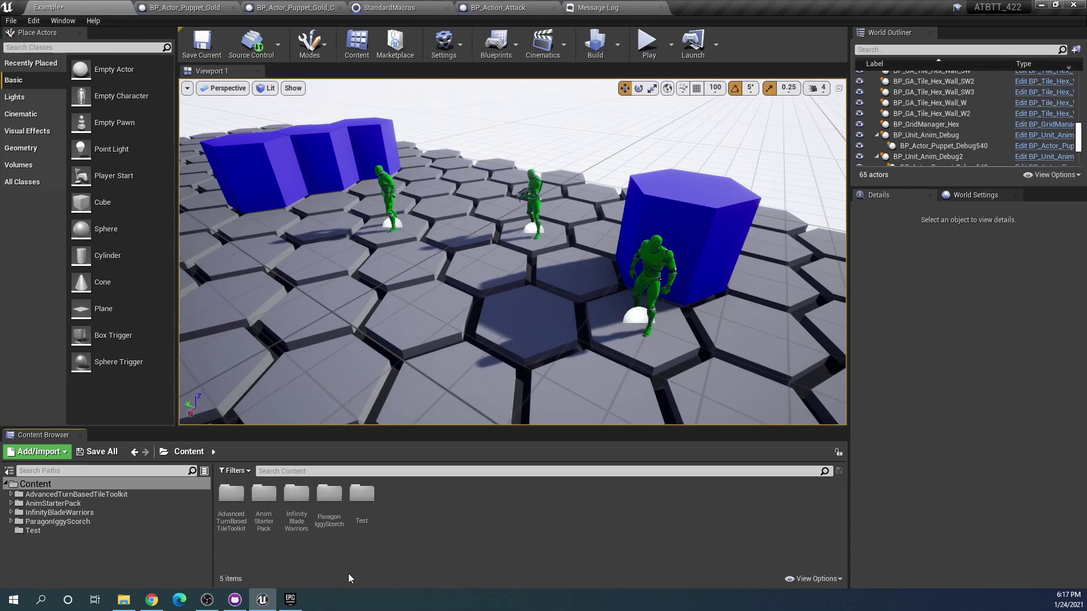
{"action": "left_click", "coordinate": [297, 504]}
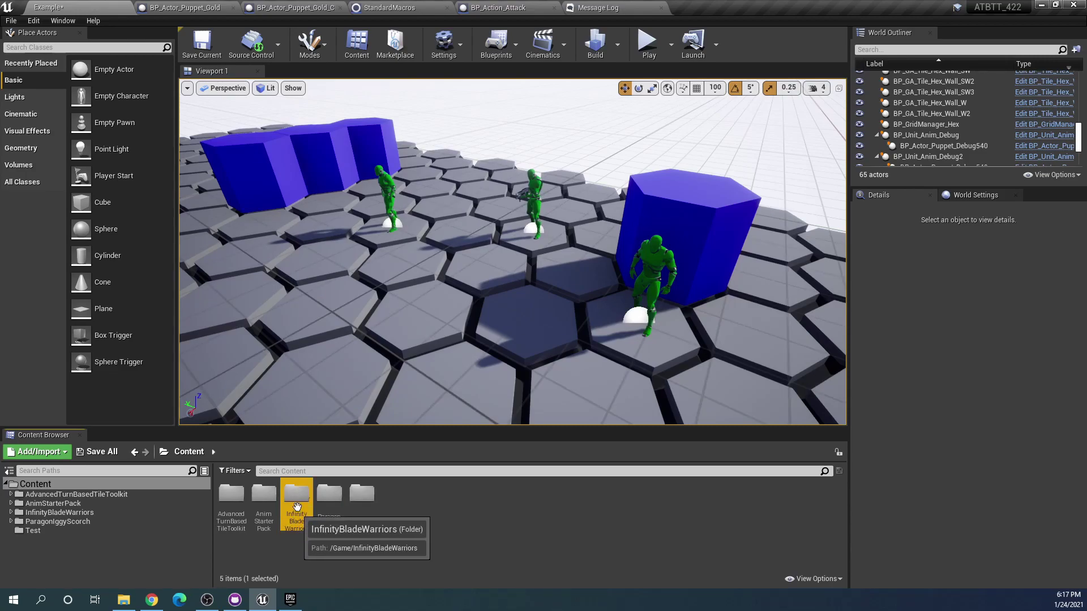
{"action": "left_click", "coordinate": [252, 519]}
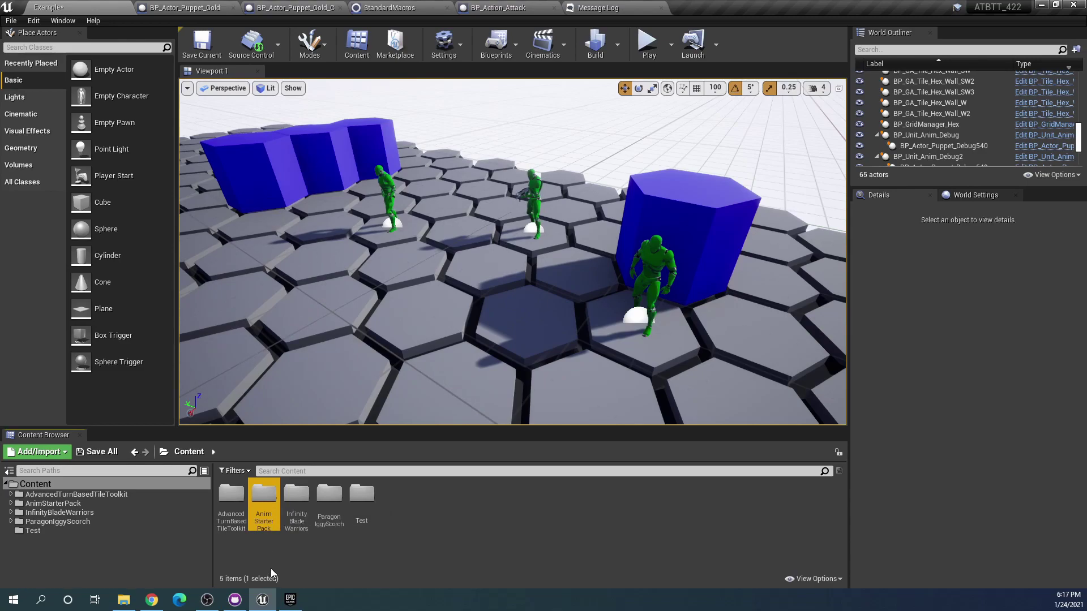
{"action": "left_click", "coordinate": [334, 490]}
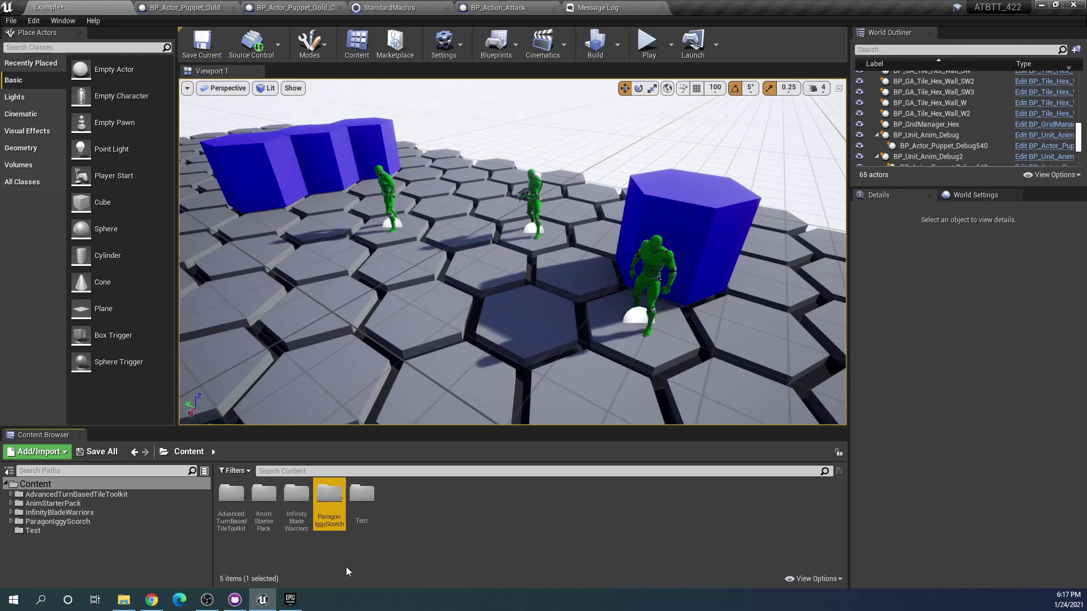
Revisit InfinityBladeWarriors and AnimStarterPack, then bring up the Infinity Blade: Warriors marketplace page.
{"action": "left_click", "coordinate": [296, 497]}
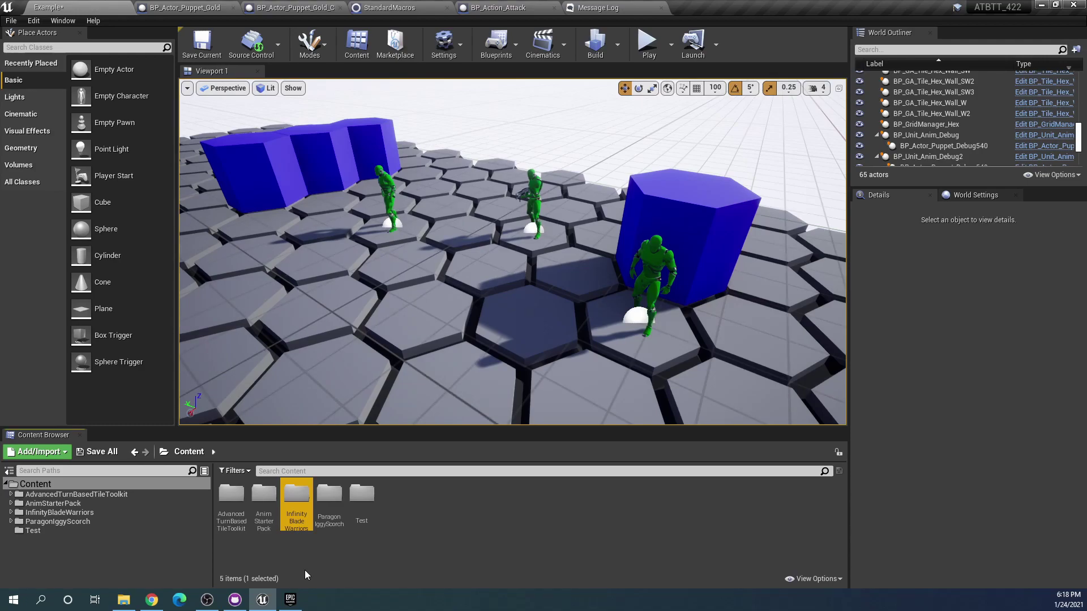
{"action": "left_click", "coordinate": [274, 504]}
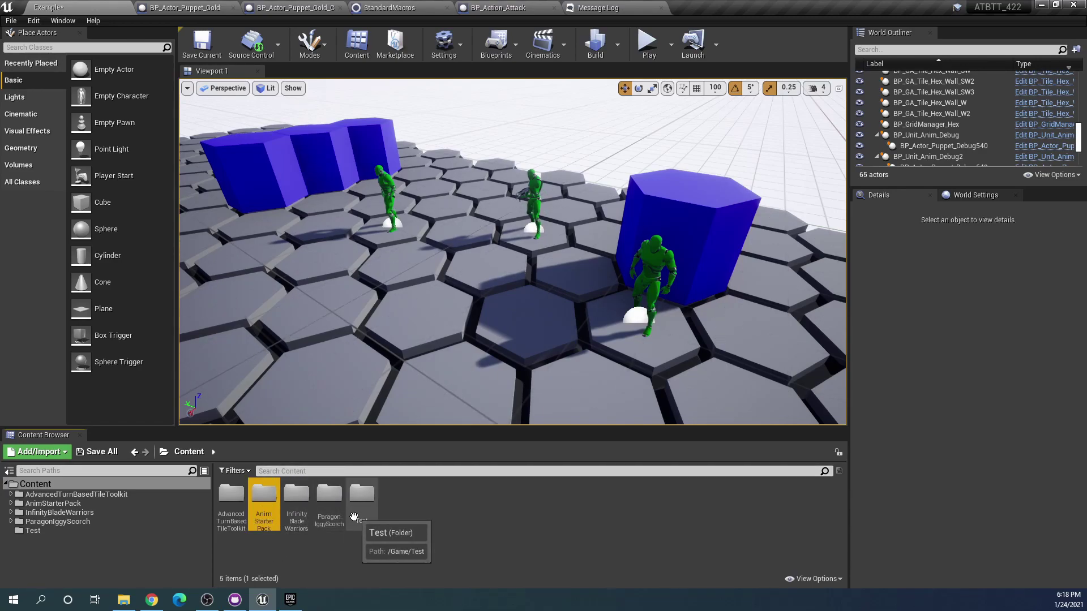
{"action": "left_click", "coordinate": [289, 599]}
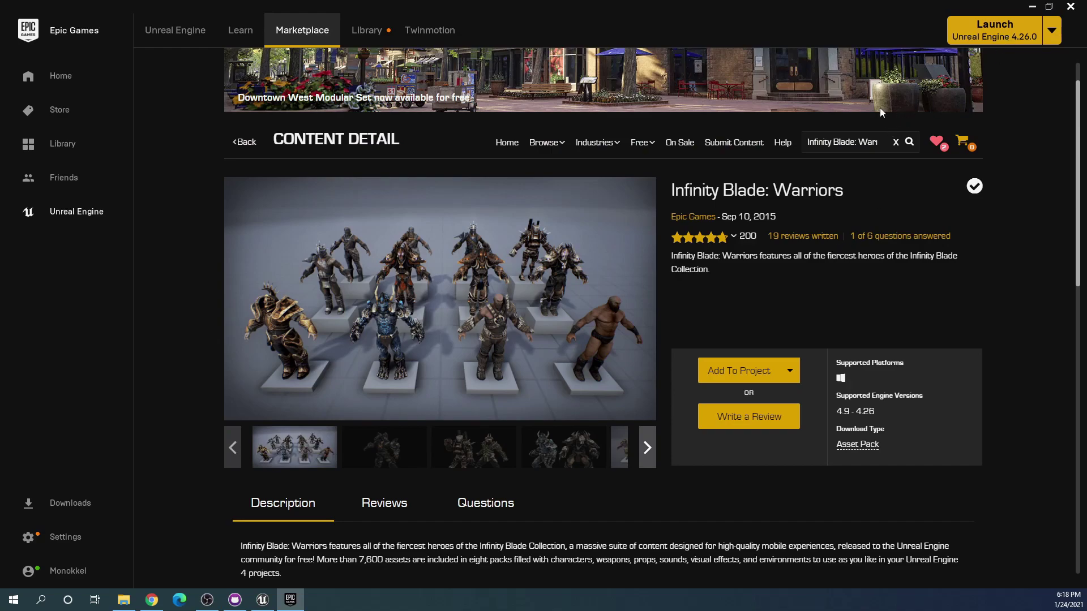
Switch from the launcher back to the Unreal Editor's hex-grid Example level.
{"action": "left_click", "coordinate": [262, 600]}
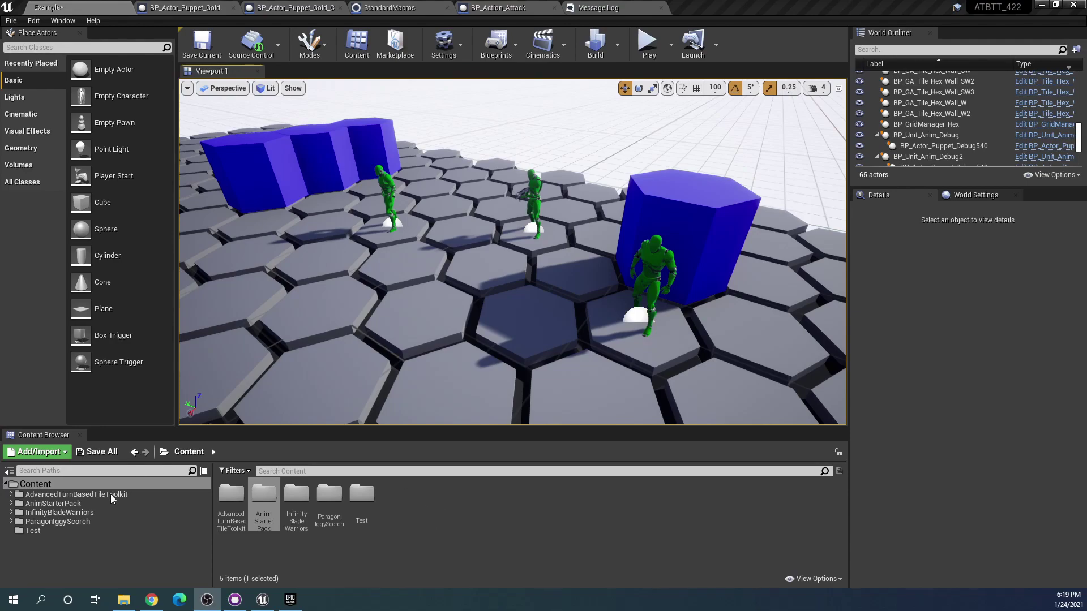
Drop a BP_Unit from AdvancedTurnBasedTileToolkit > Core > Units onto the grid, raised to Z 33.261.
{"action": "left_click", "coordinate": [45, 495]}
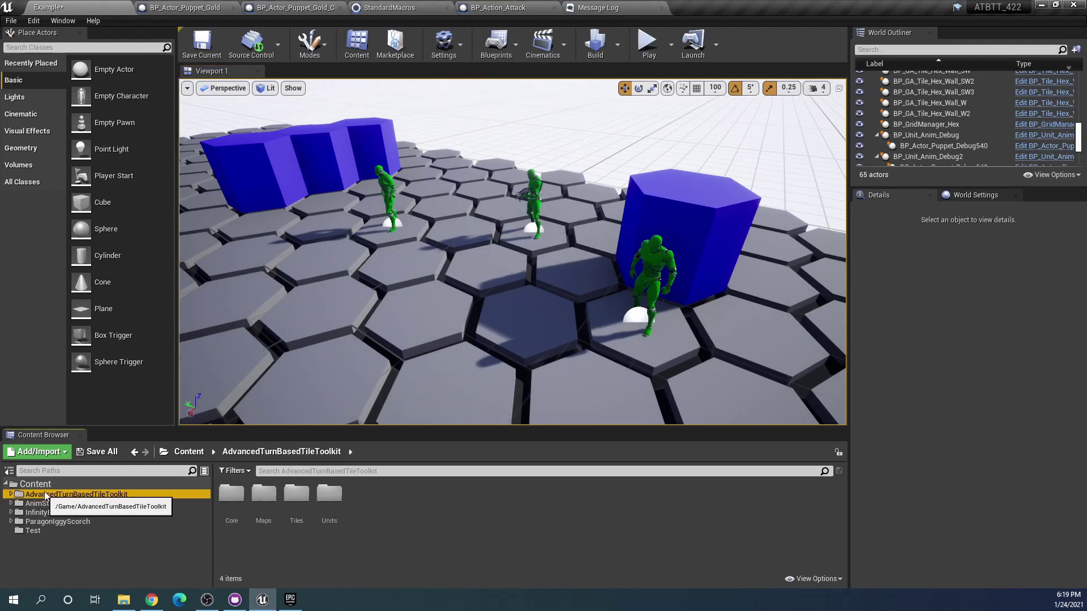
{"action": "double_click", "coordinate": [220, 511]}
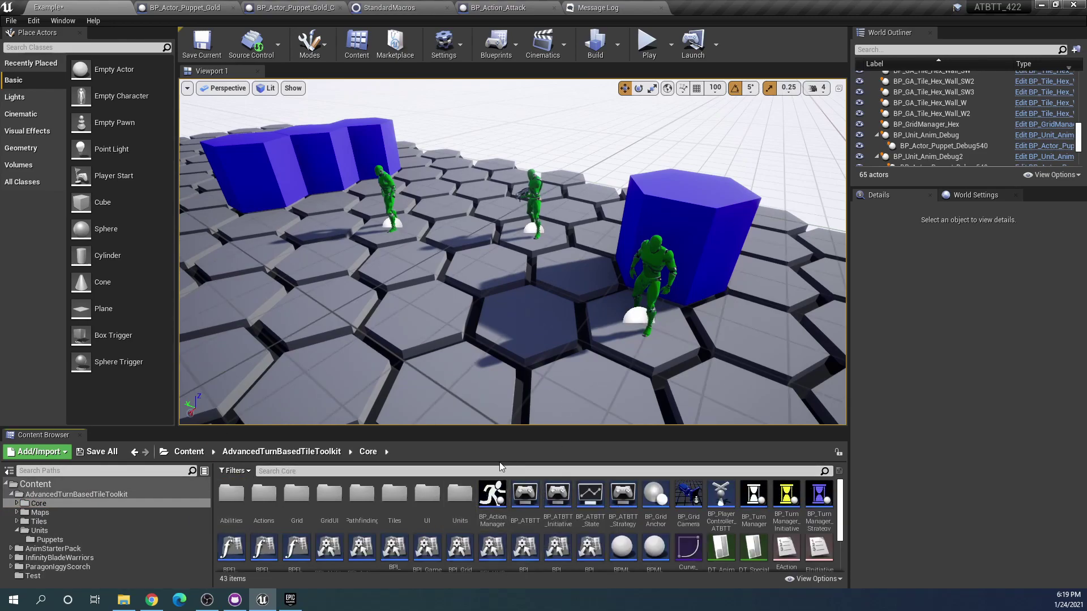
{"action": "double_click", "coordinate": [460, 494]}
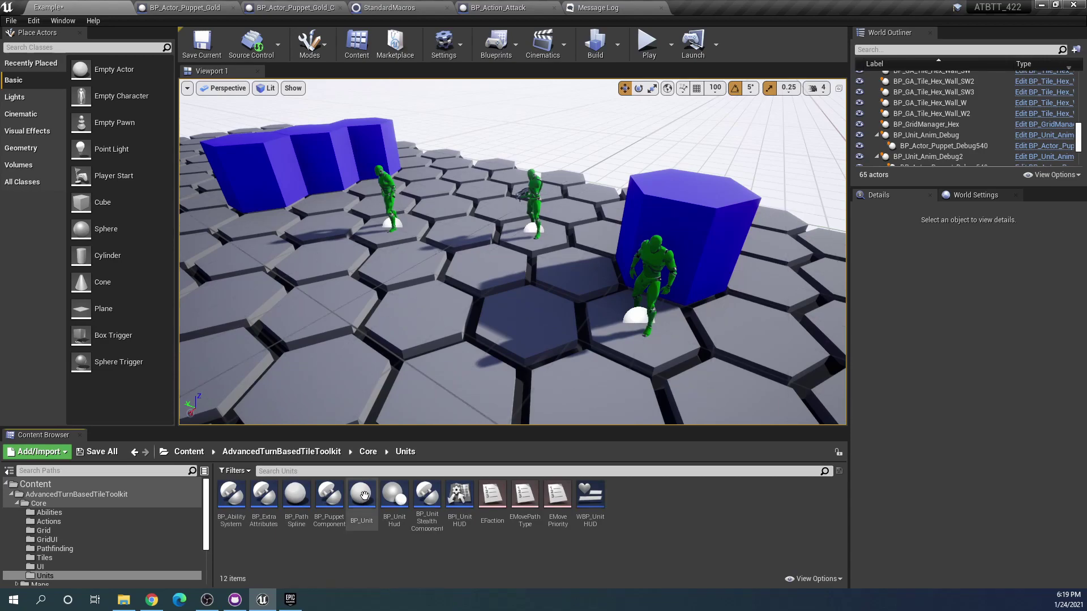
{"action": "left_click_drag", "start_coordinate": [363, 495], "coordinate": [418, 312]}
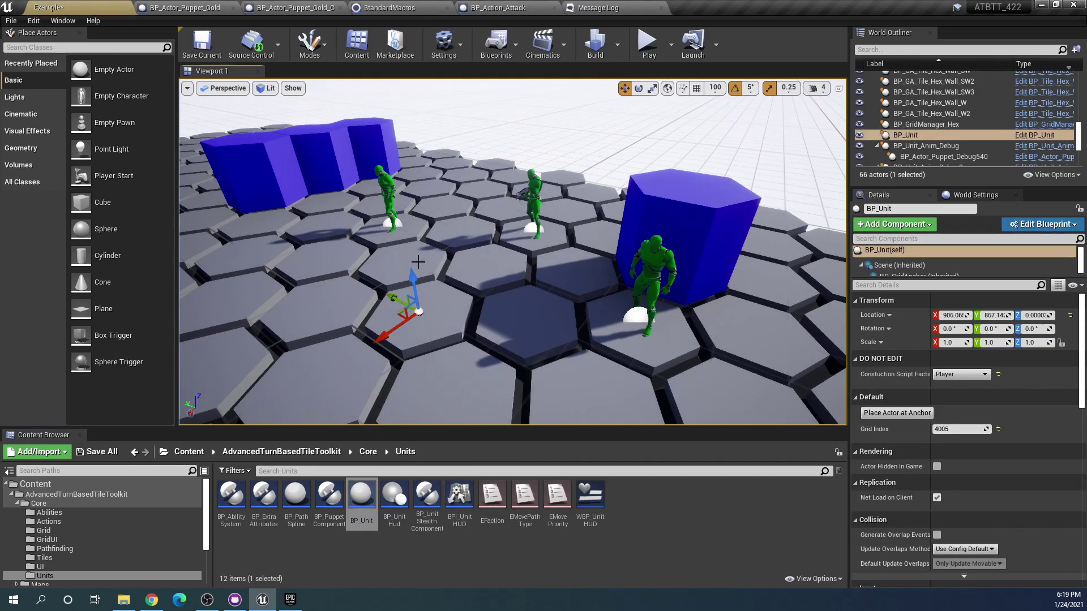
{"action": "mouse_move", "coordinate": [414, 273]}
{"action": "left_mouse_down"}
{"action": "mouse_move", "coordinate": [415, 244]}
{"action": "mouse_move", "coordinate": [415, 257]}
{"action": "left_mouse_up"}
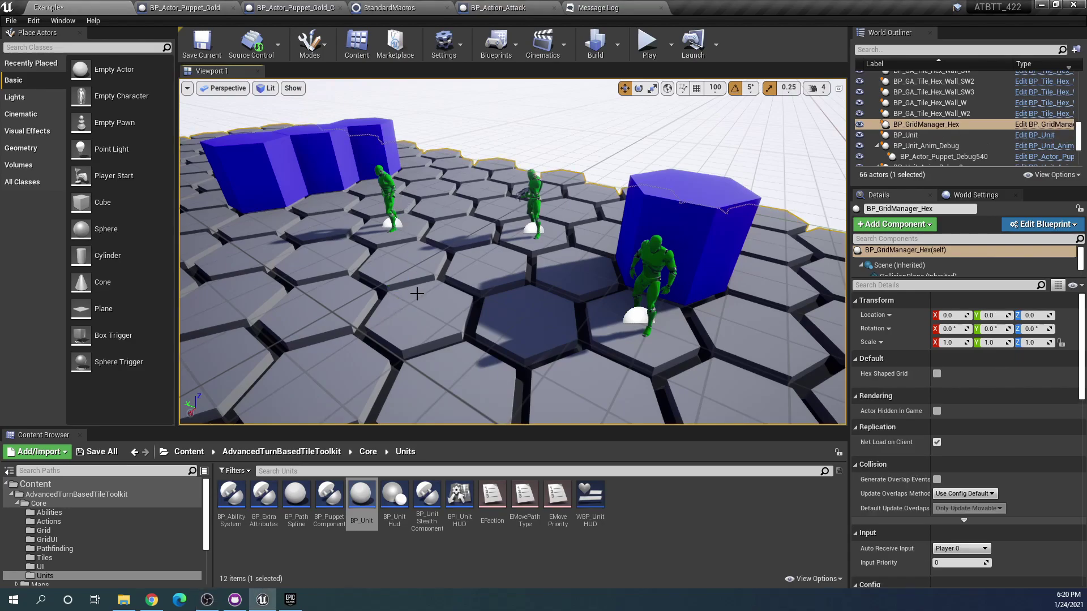
Move the BP_Unit near the red units at the board's upper left.
{"action": "left_click", "coordinate": [935, 136]}
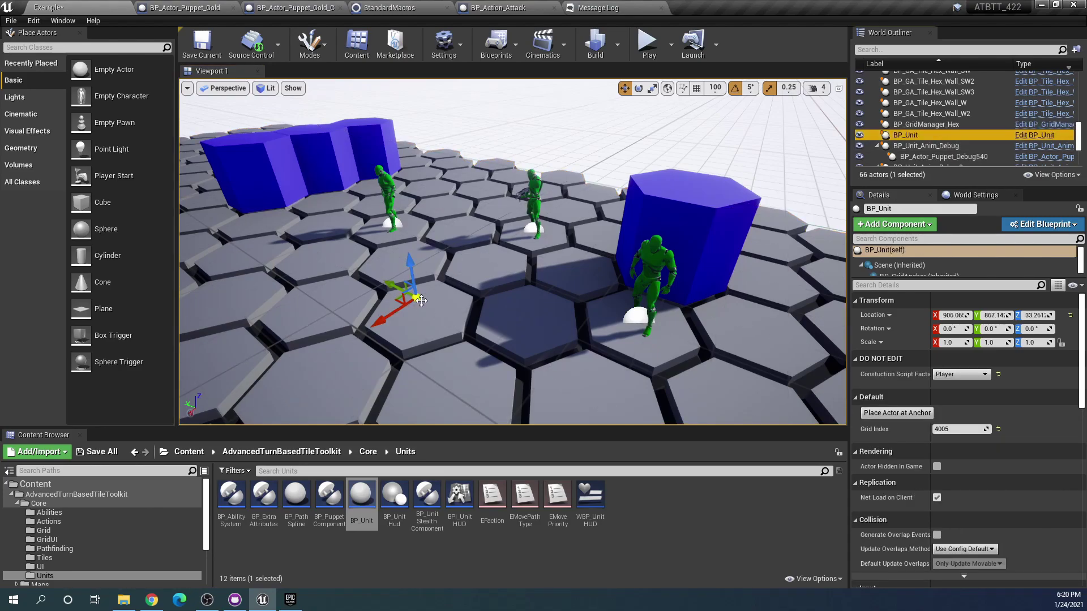
{"action": "left_click_drag", "start_coordinate": [405, 293], "coordinate": [431, 289]}
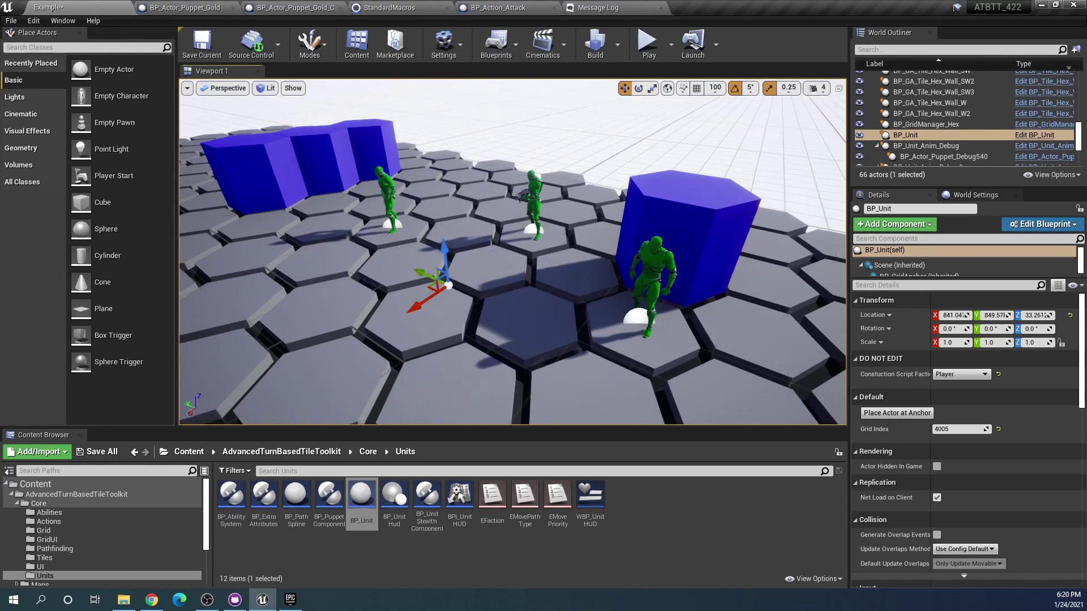
{"action": "mouse_move", "coordinate": [431, 289]}
{"action": "right_mouse_down"}
{"action": "mouse_move", "coordinate": [419, 283]}
{"action": "mouse_move", "coordinate": [431, 289]}
{"action": "right_mouse_up"}
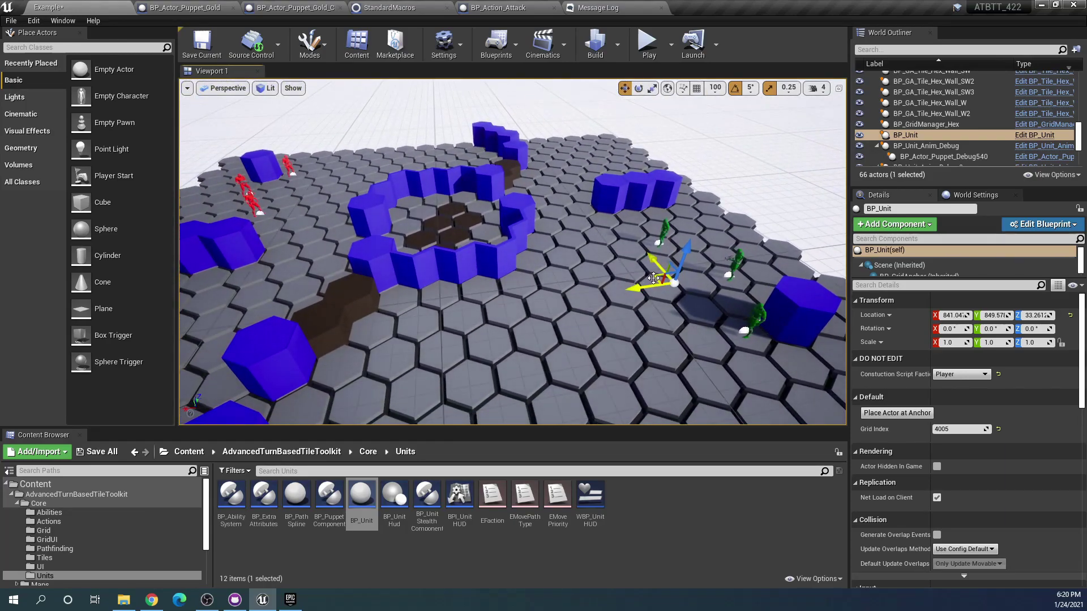
{"action": "left_click_drag", "start_coordinate": [653, 279], "coordinate": [304, 187]}
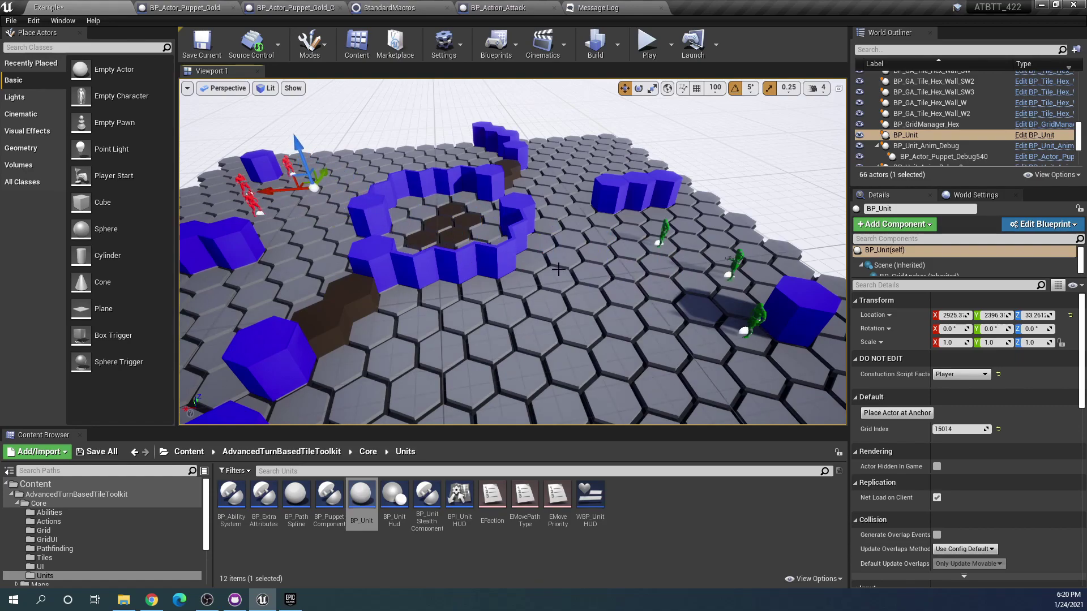
Delete the three green debug units and start Play-in-Editor.
{"action": "key", "text": "Delete"}
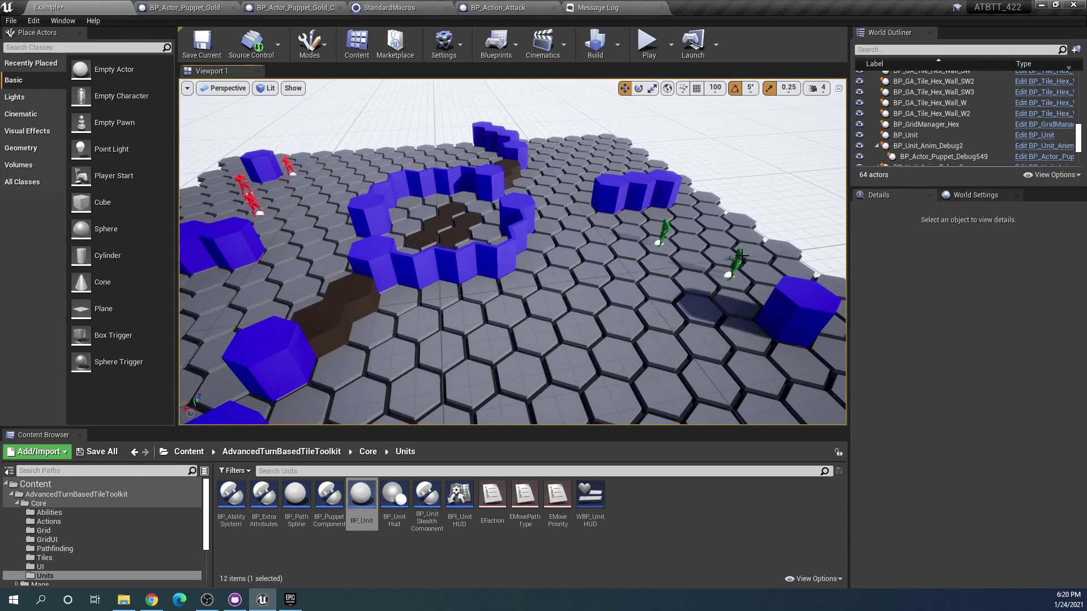
{"action": "left_click", "coordinate": [739, 262]}
{"action": "key", "text": "Delete"}
{"action": "left_click", "coordinate": [664, 232]}
{"action": "key", "text": "Delete"}
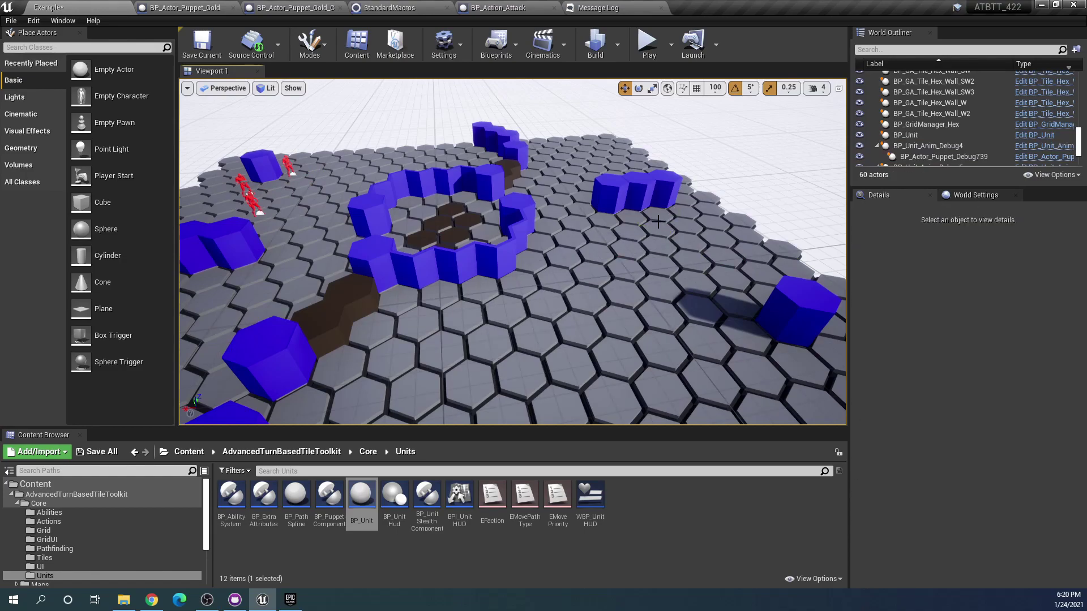
{"action": "left_click", "coordinate": [649, 47]}
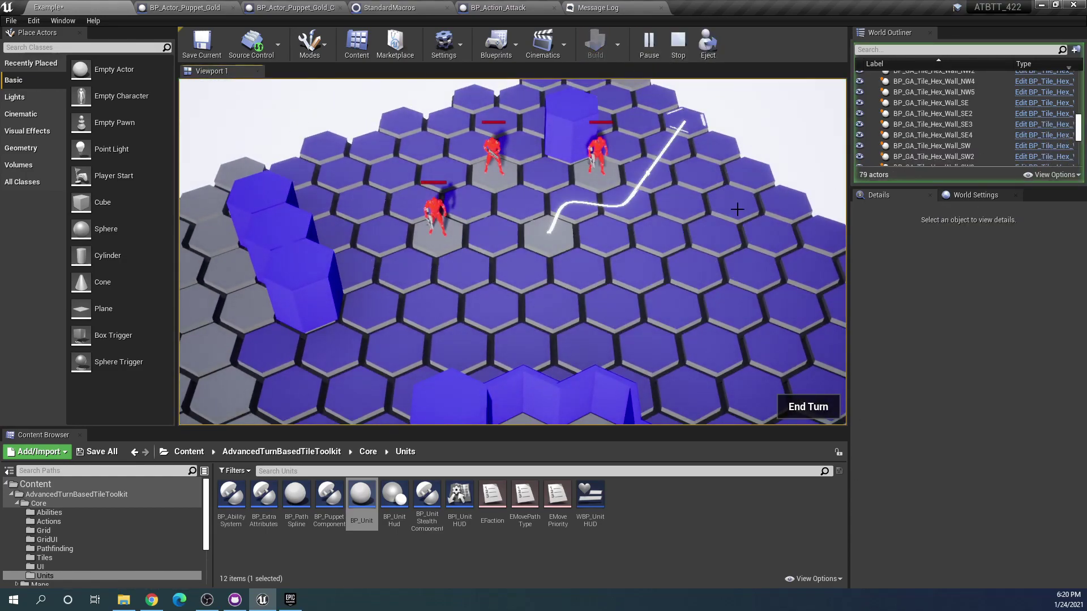
Pan the game camera, show attack range and attack a red unit, stopping after Enemy Faction wins.
{"action": "key", "text": "d"}
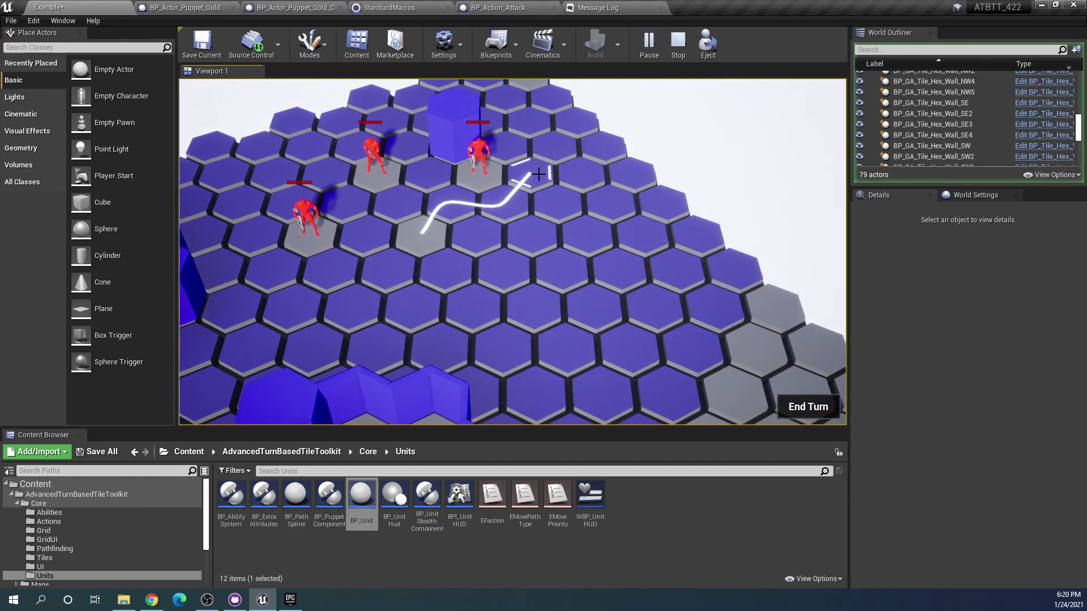
{"action": "key", "text": "2"}
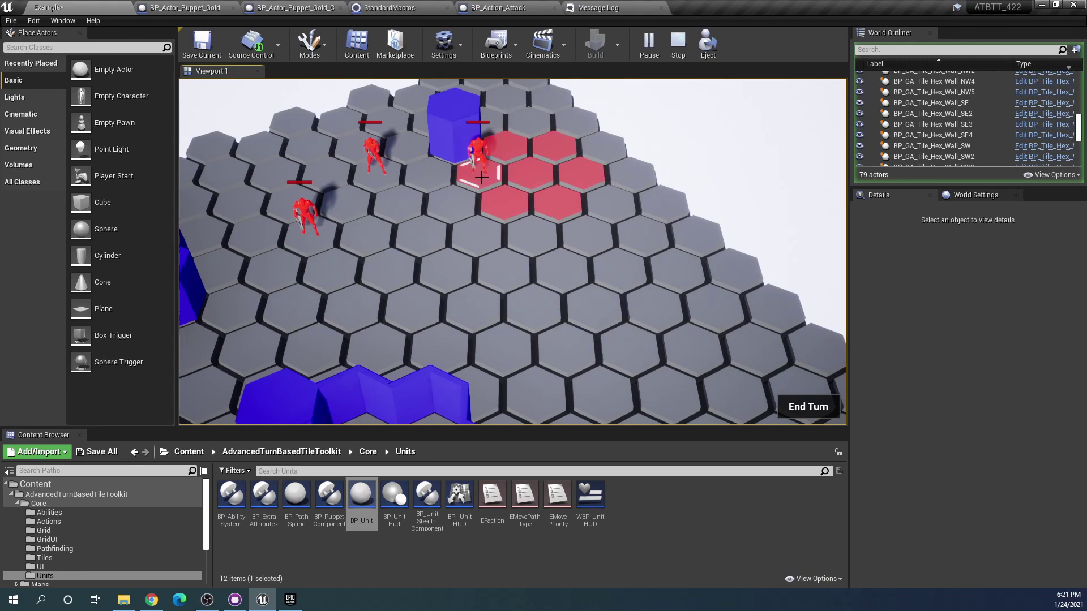
{"action": "left_click", "coordinate": [481, 178]}
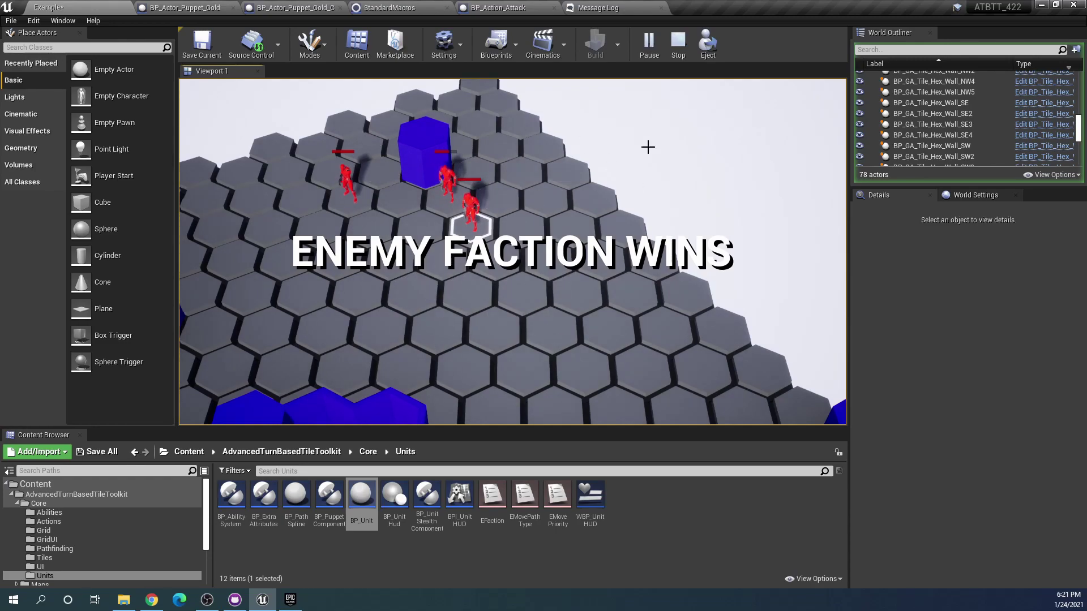
{"action": "left_click", "coordinate": [678, 54]}
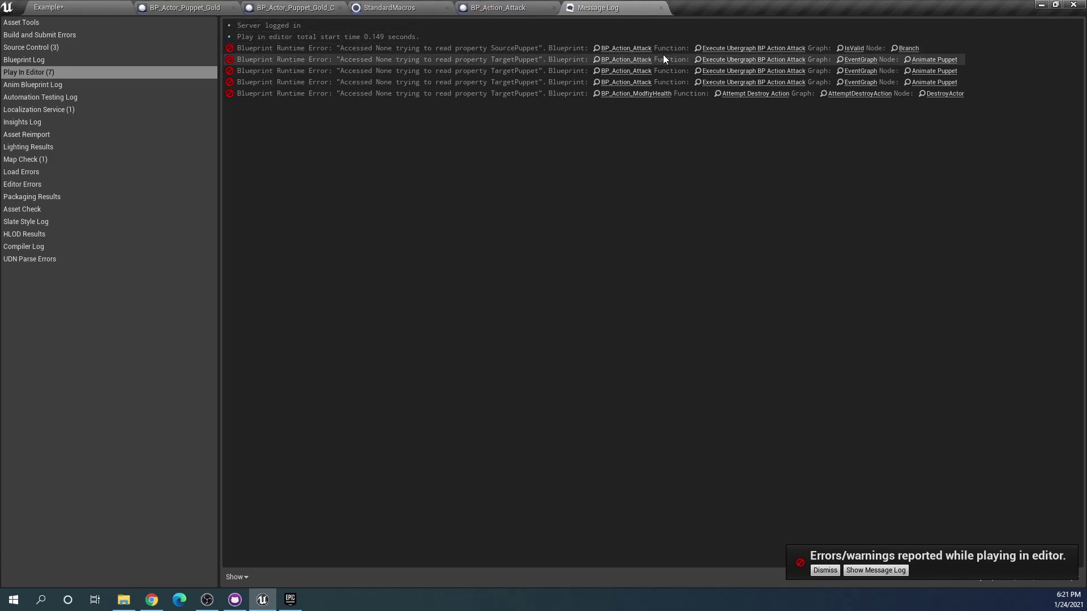
Open the BP_Action_Attack graph behind the error and inspect the Source Puppet variable node.
{"action": "left_click", "coordinate": [868, 61]}
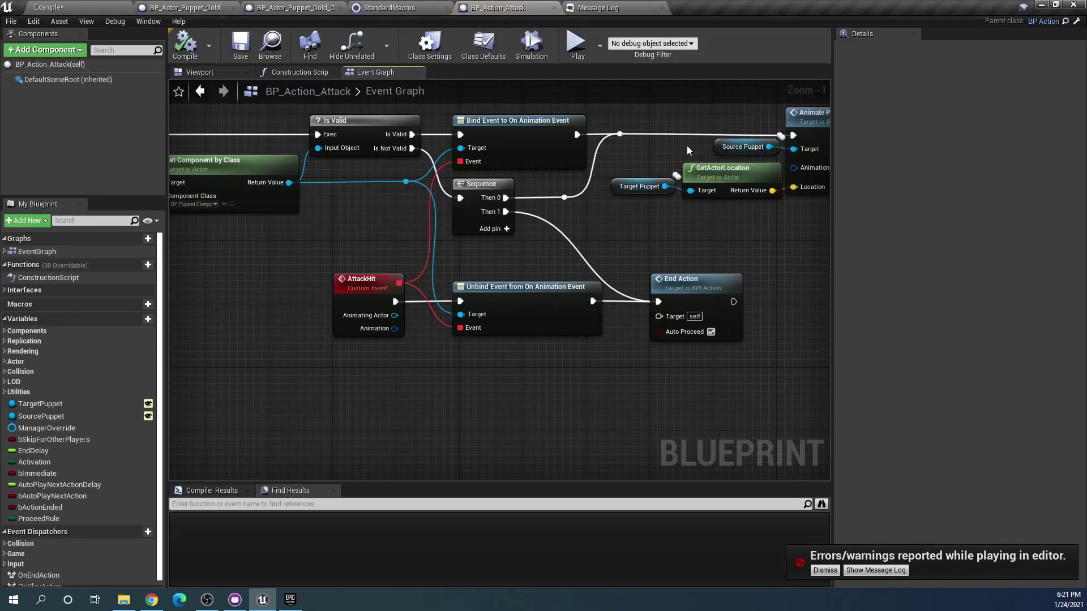
{"action": "scroll", "coordinate": [577, 164], "scroll_direction": "down", "scroll_amount": 2}
{"action": "scroll", "coordinate": [364, 182], "scroll_direction": "up", "scroll_amount": 1}
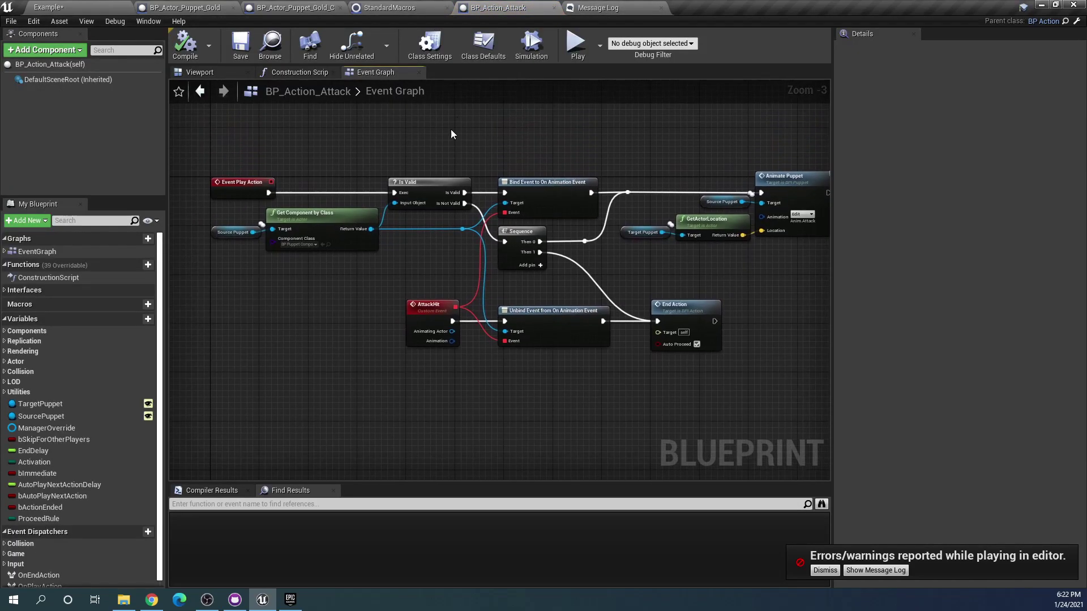
{"action": "scroll", "coordinate": [326, 282], "scroll_direction": "up", "scroll_amount": 1}
{"action": "scroll", "coordinate": [325, 281], "scroll_direction": "up", "scroll_amount": 1}
{"action": "left_click", "coordinate": [323, 243]}
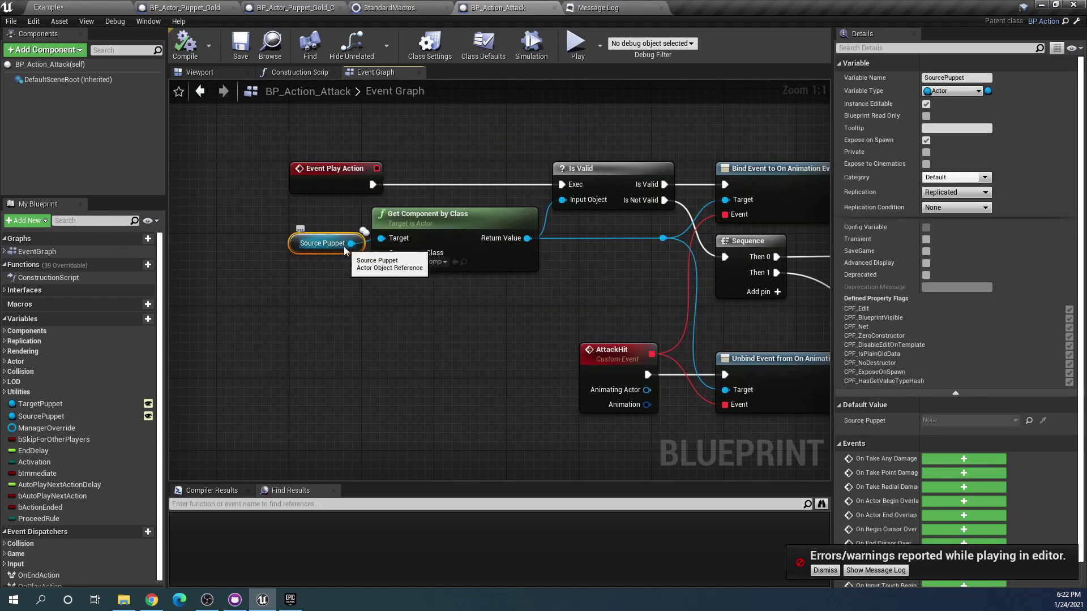
Inspect the End Action node, pan the graph, then return to the Example level.
{"action": "scroll", "coordinate": [595, 283], "scroll_direction": "down", "scroll_amount": 1}
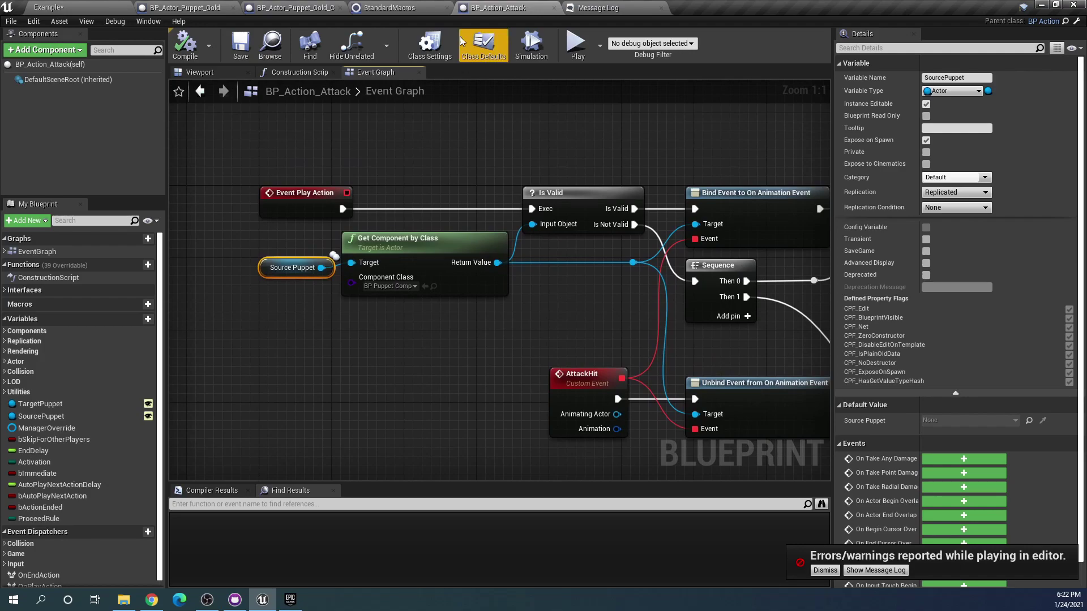
{"action": "scroll", "coordinate": [576, 154], "scroll_direction": "down", "scroll_amount": 1}
{"action": "scroll", "coordinate": [453, 198], "scroll_direction": "down", "scroll_amount": 2}
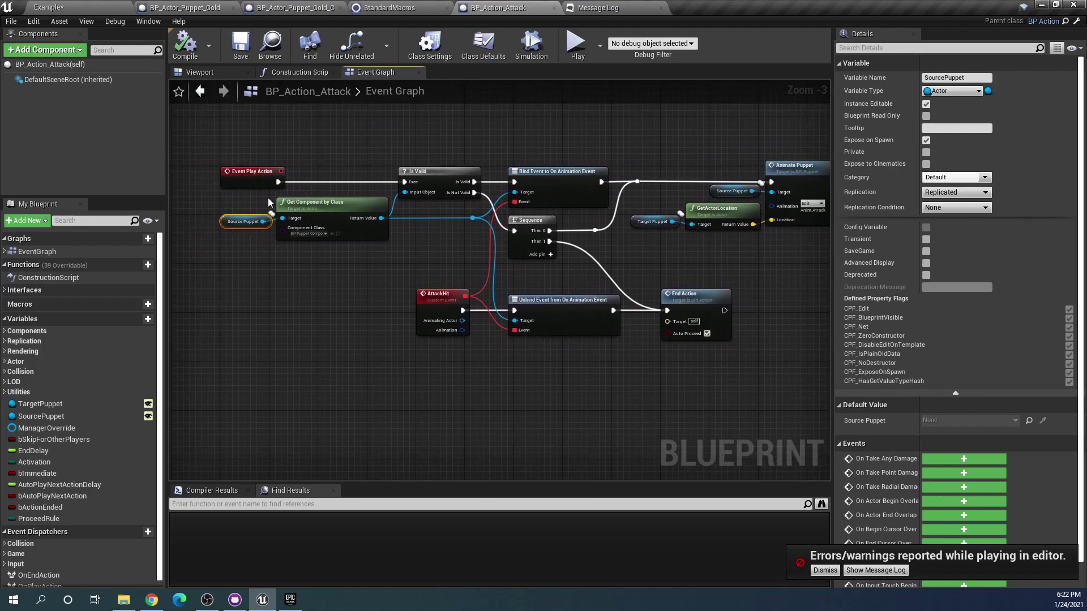
{"action": "scroll", "coordinate": [667, 253], "scroll_direction": "up", "scroll_amount": 1}
{"action": "left_click", "coordinate": [628, 340]}
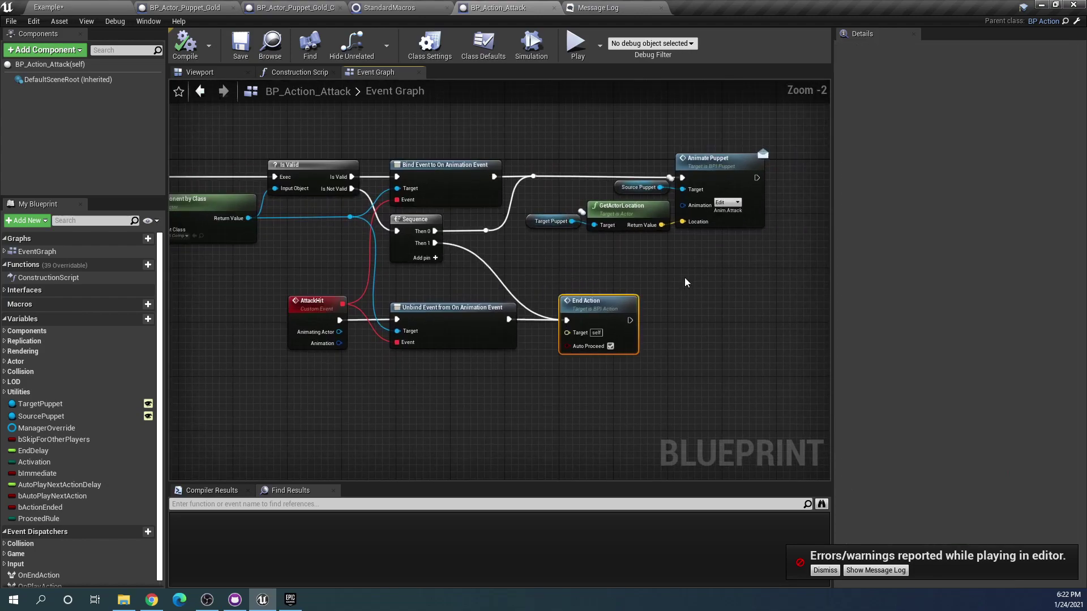
{"action": "right_click_drag", "start_coordinate": [645, 273], "coordinate": [709, 259]}
{"action": "left_click", "coordinate": [674, 259]}
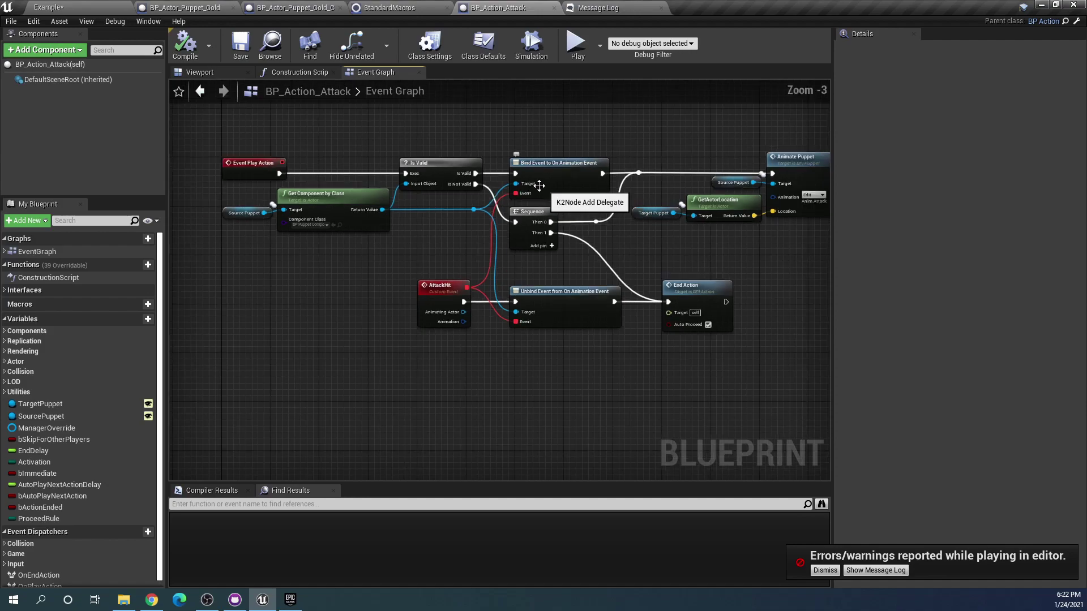
{"action": "left_click", "coordinate": [78, 5]}
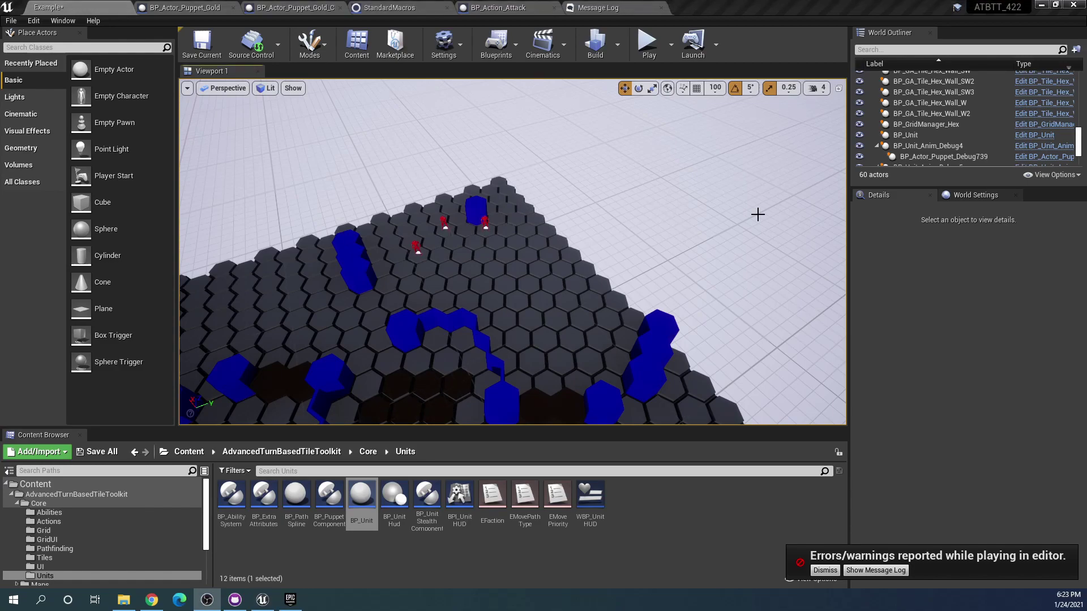
Delete BP_Unit from the level and browse the toolkit's Core > Units folder of 51 assets.
{"action": "left_click", "coordinate": [922, 136]}
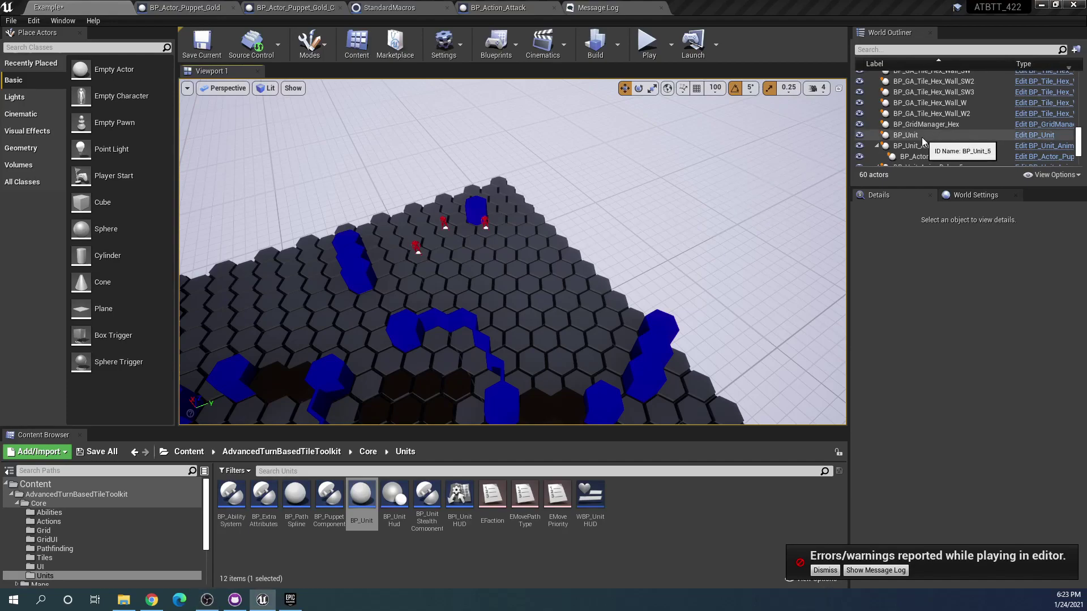
{"action": "key", "text": "Delete"}
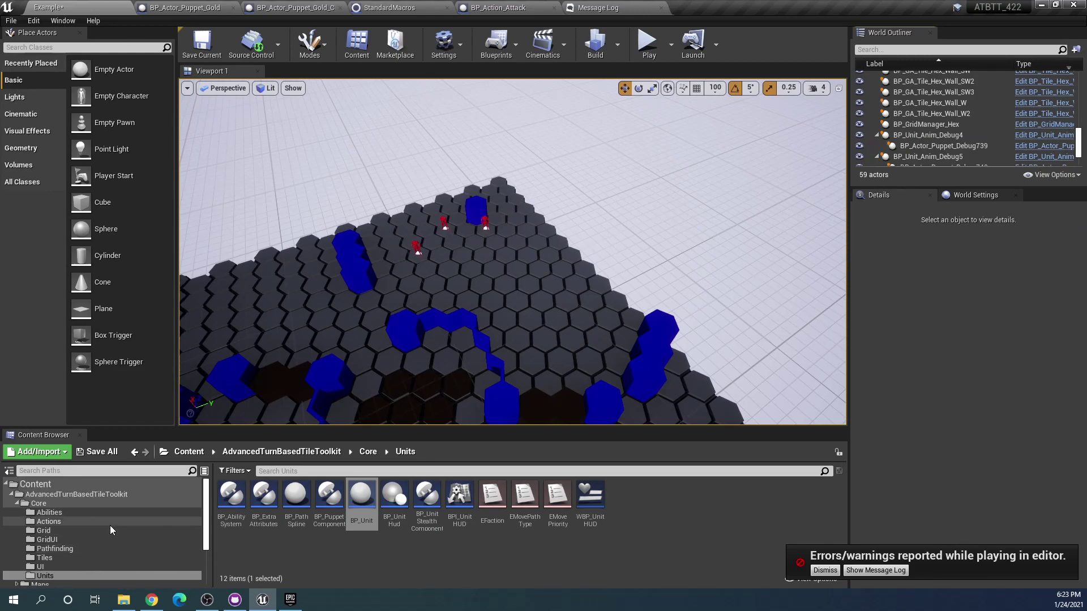
{"action": "left_click", "coordinate": [17, 503]}
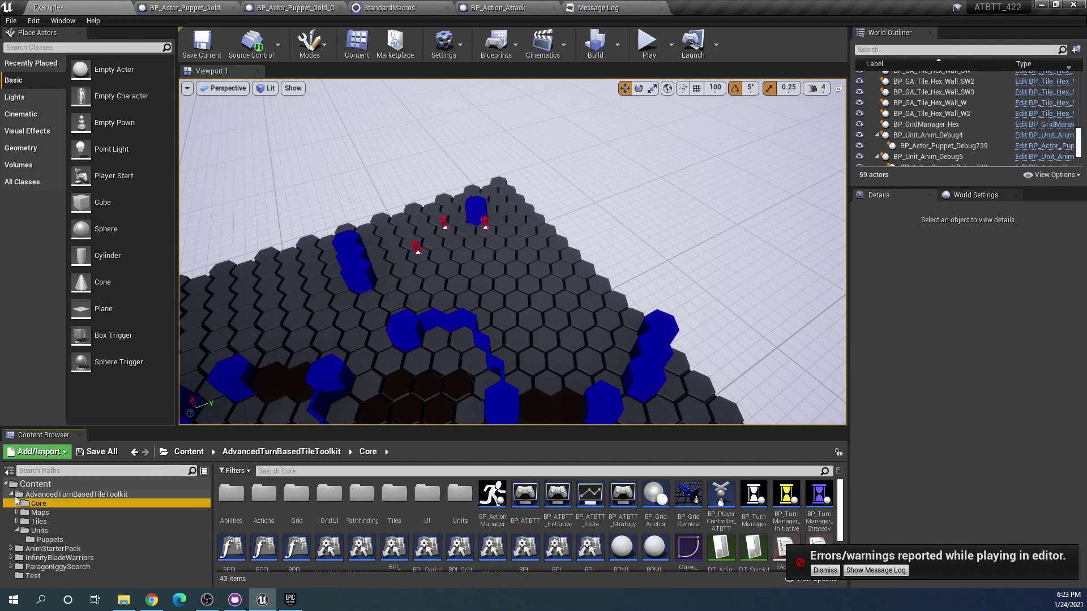
{"action": "left_click", "coordinate": [59, 530]}
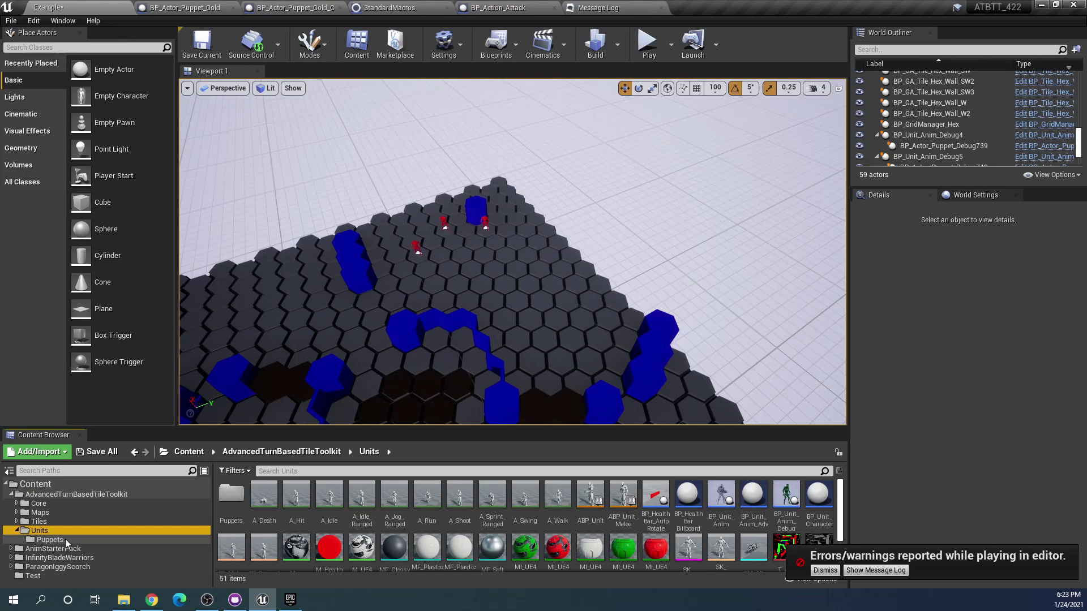
{"action": "mouse_move", "coordinate": [488, 515]}
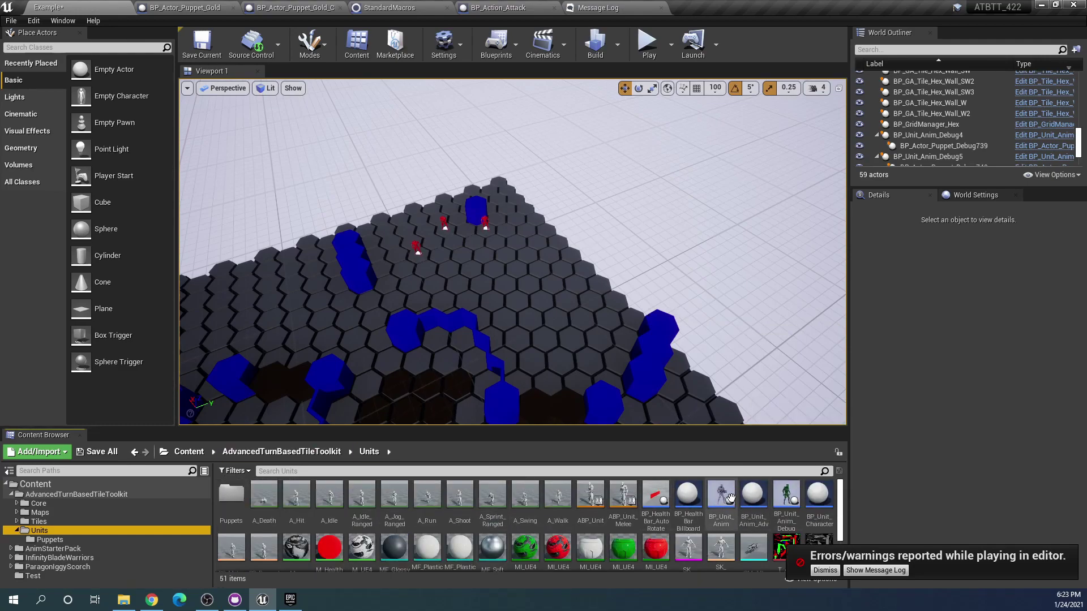
{"action": "mouse_move", "coordinate": [772, 487]}
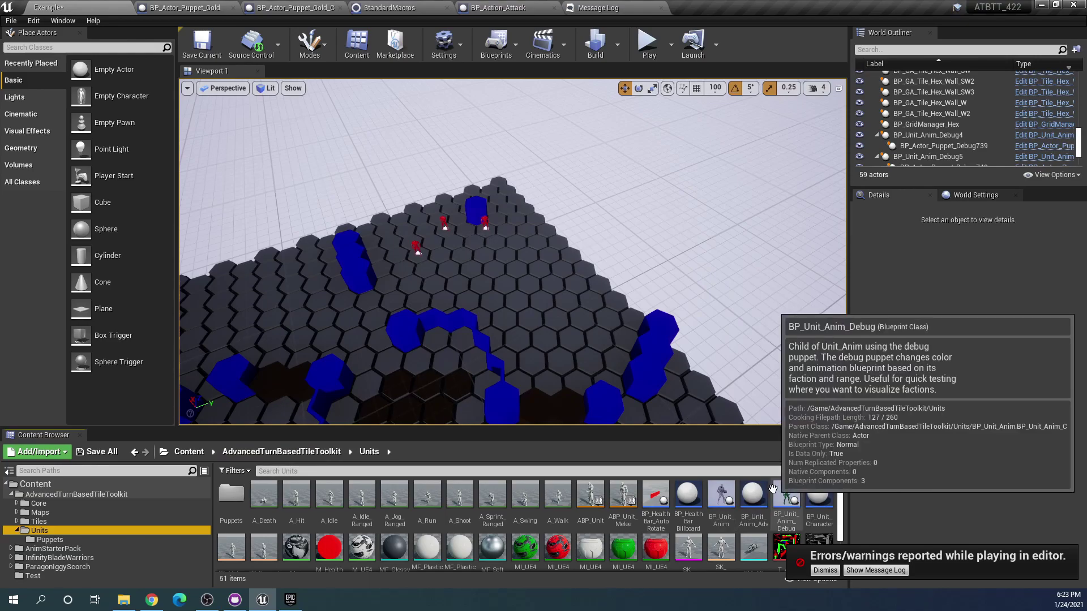
{"action": "mouse_move", "coordinate": [717, 508]}
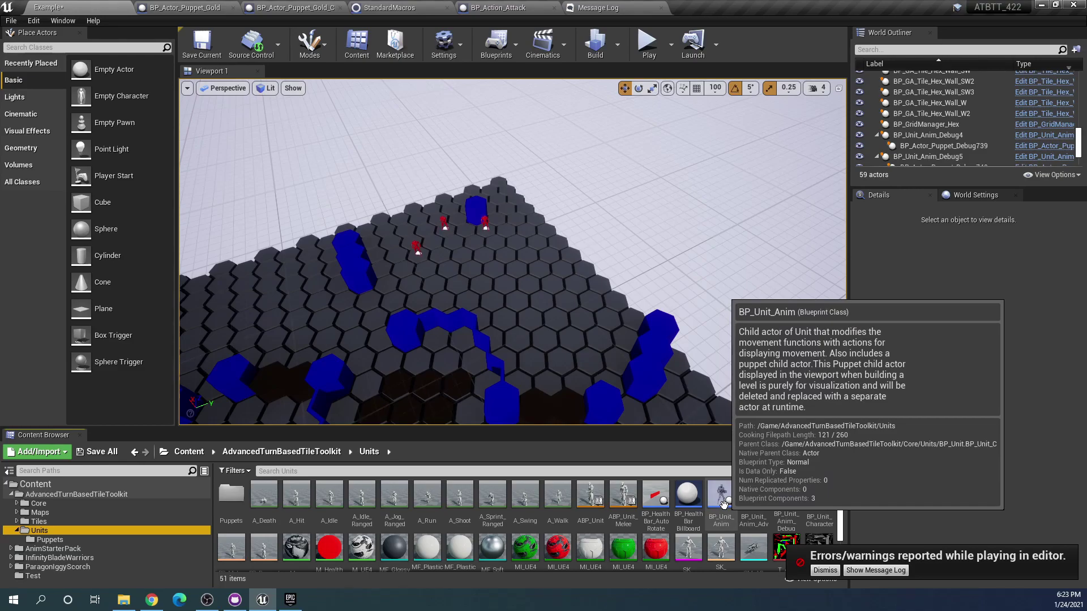
Place BP_Unit_Anim on a hex tile near the red units at Grid Index 14013.
{"action": "right_click_drag", "start_coordinate": [623, 340], "coordinate": [572, 257]}
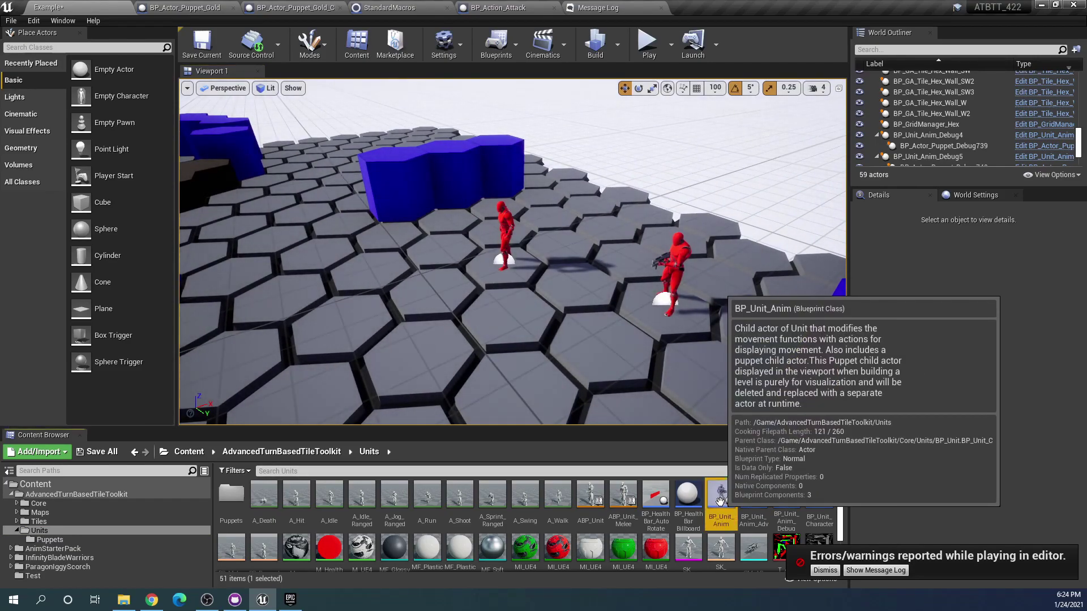
{"action": "left_click_drag", "start_coordinate": [721, 497], "coordinate": [422, 353]}
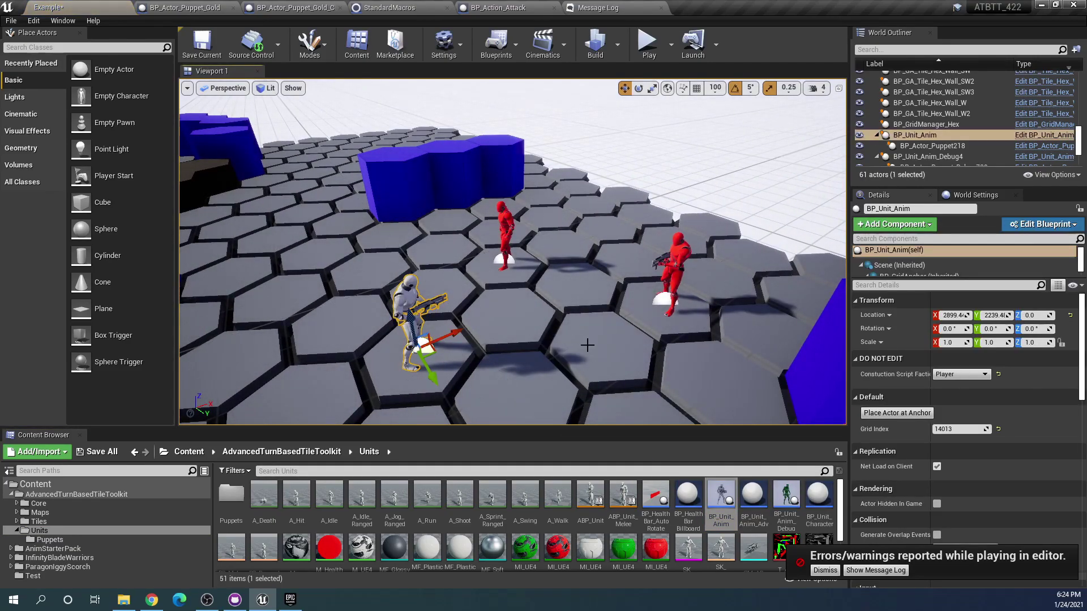
{"action": "right_click_drag", "start_coordinate": [422, 352], "coordinate": [449, 86]}
{"action": "right_click_drag", "start_coordinate": [601, 348], "coordinate": [600, 348]}
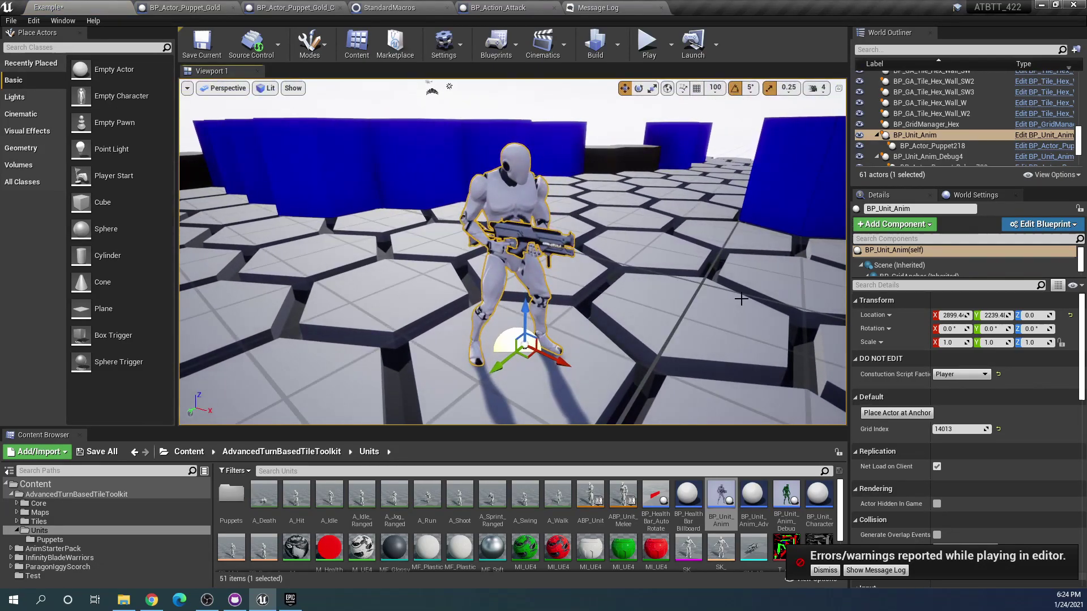
{"action": "left_click", "coordinate": [721, 497]}
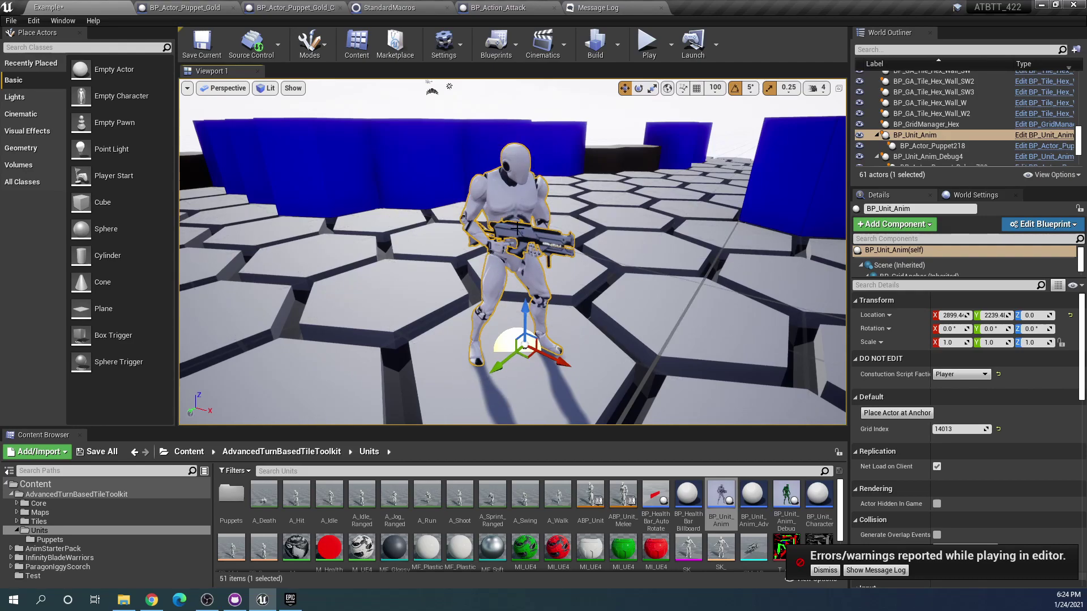
Check BP_Unit_Anim's ChildActor component, then select the placed unit and its attached BP_Actor_Puppet218.
{"action": "double_click", "coordinate": [720, 498]}
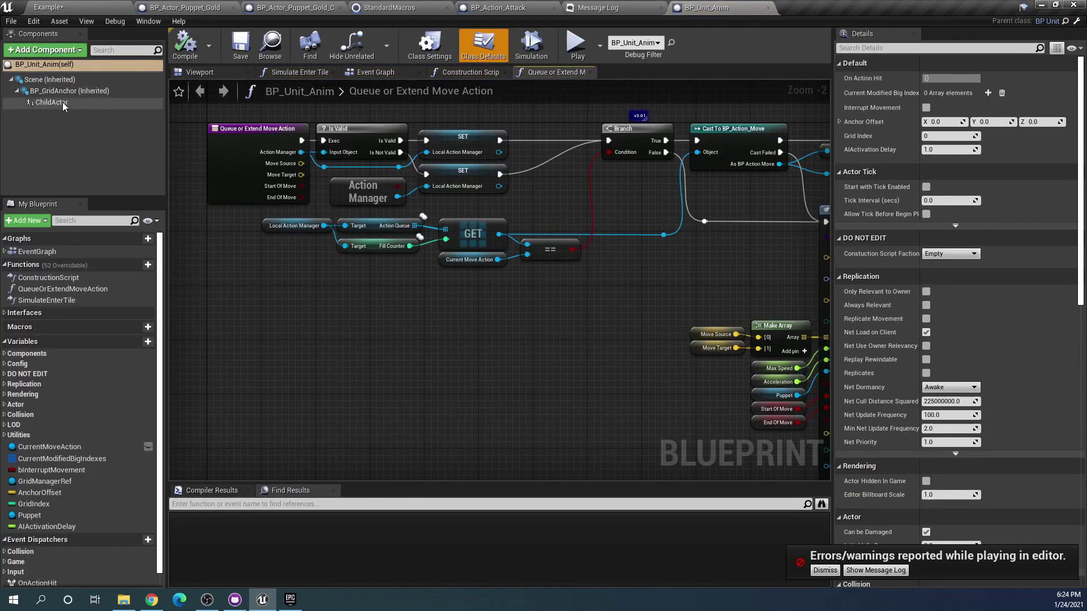
{"action": "left_click", "coordinate": [70, 101]}
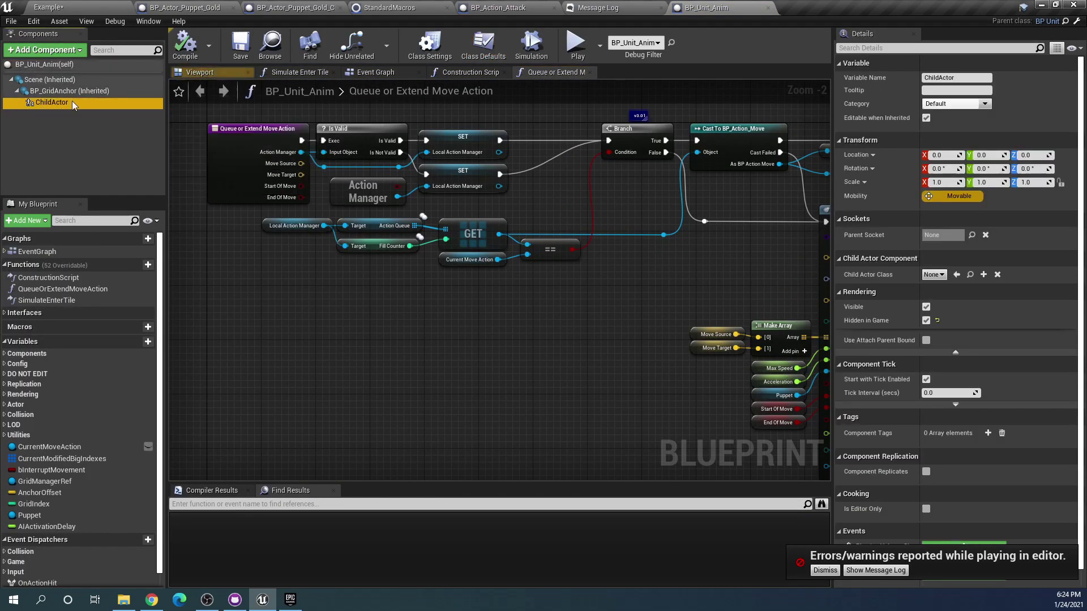
{"action": "left_click", "coordinate": [78, 6]}
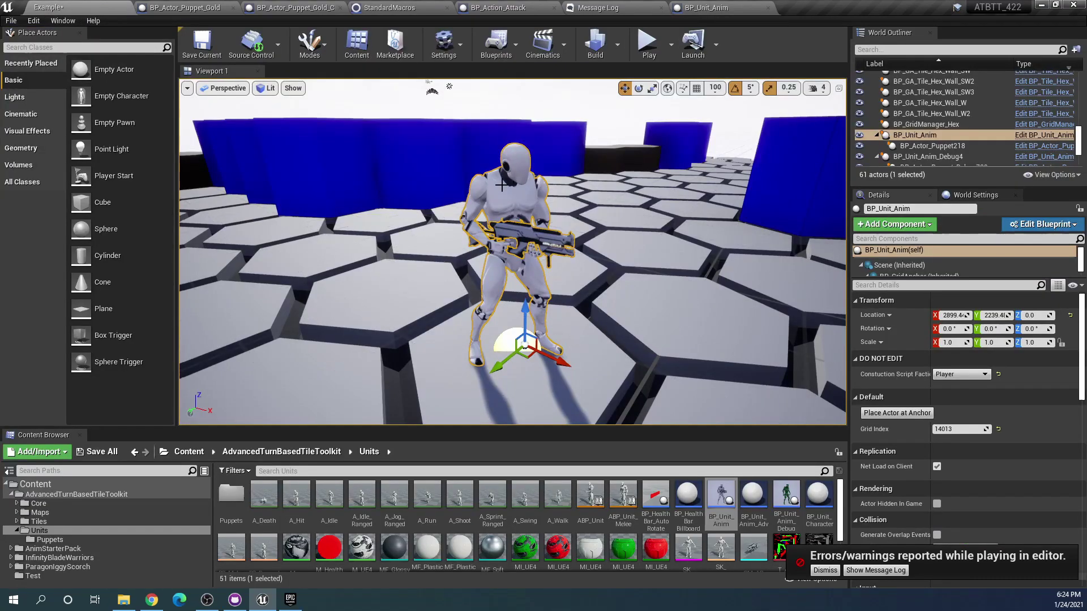
{"action": "left_click", "coordinate": [924, 136]}
{"action": "left_click", "coordinate": [927, 147]}
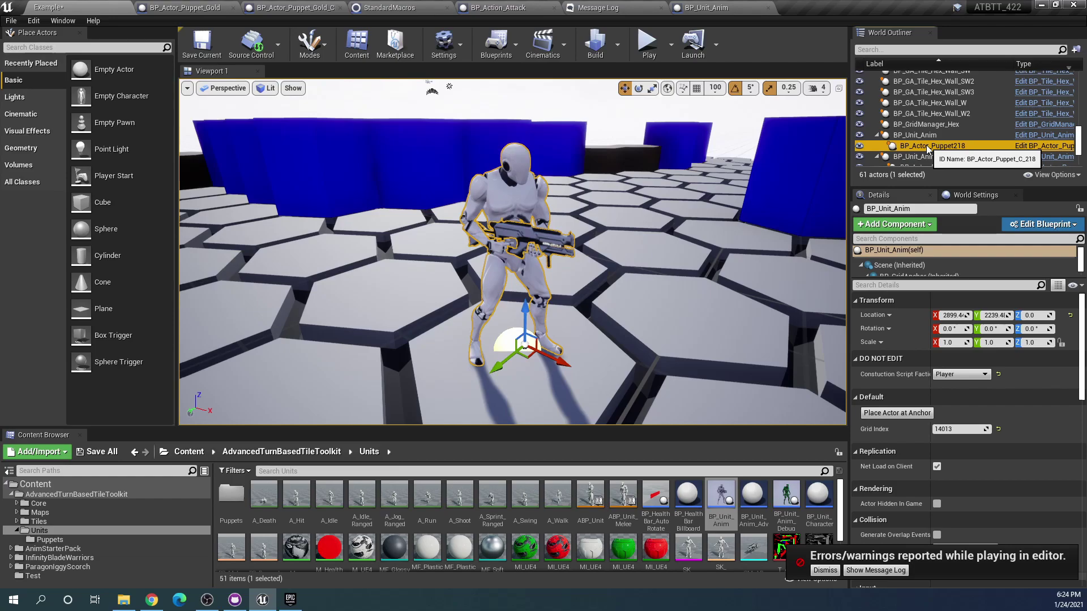
{"action": "left_click", "coordinate": [517, 176]}
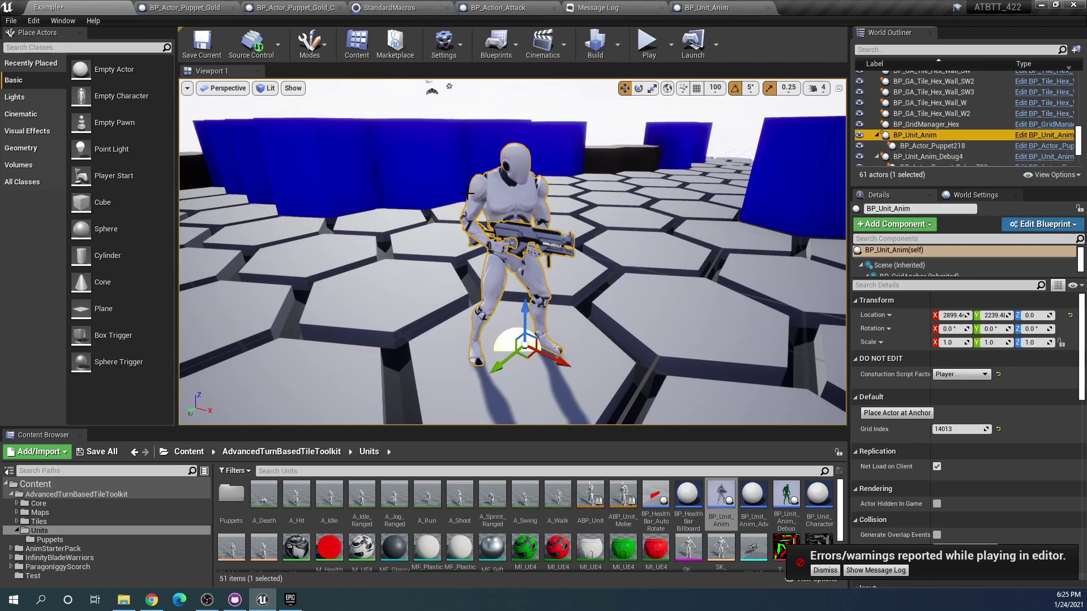
Run Play-in-Editor with the white BP_Unit_Anim unit facing the red enemies.
{"action": "left_click", "coordinate": [649, 56]}
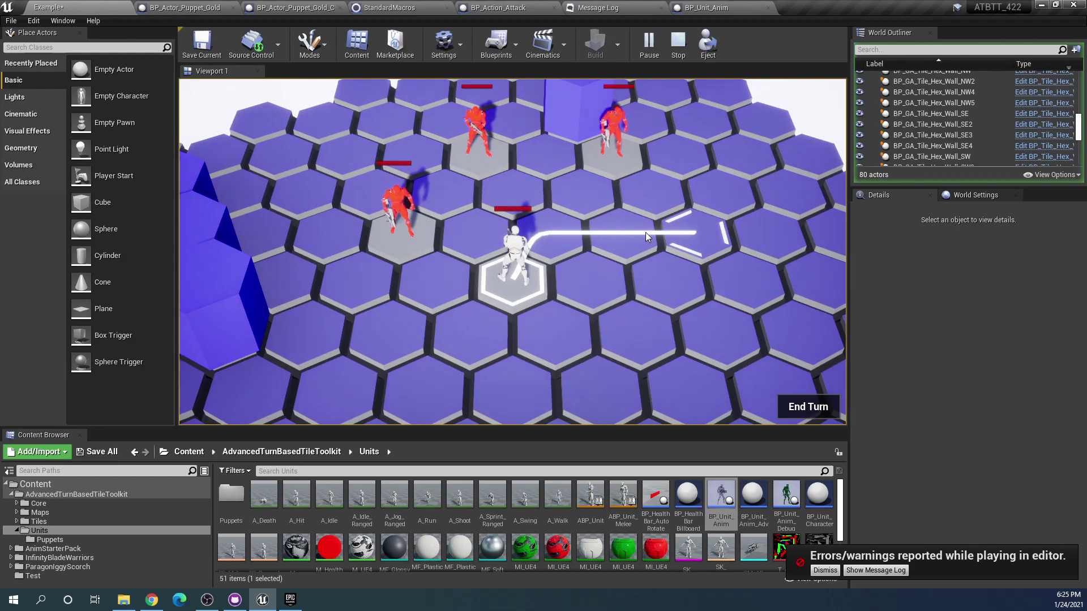
{"action": "scroll", "coordinate": [645, 232], "scroll_direction": "up", "scroll_amount": 2}
{"action": "scroll", "coordinate": [1001, 119], "scroll_direction": "down", "scroll_amount": 3}
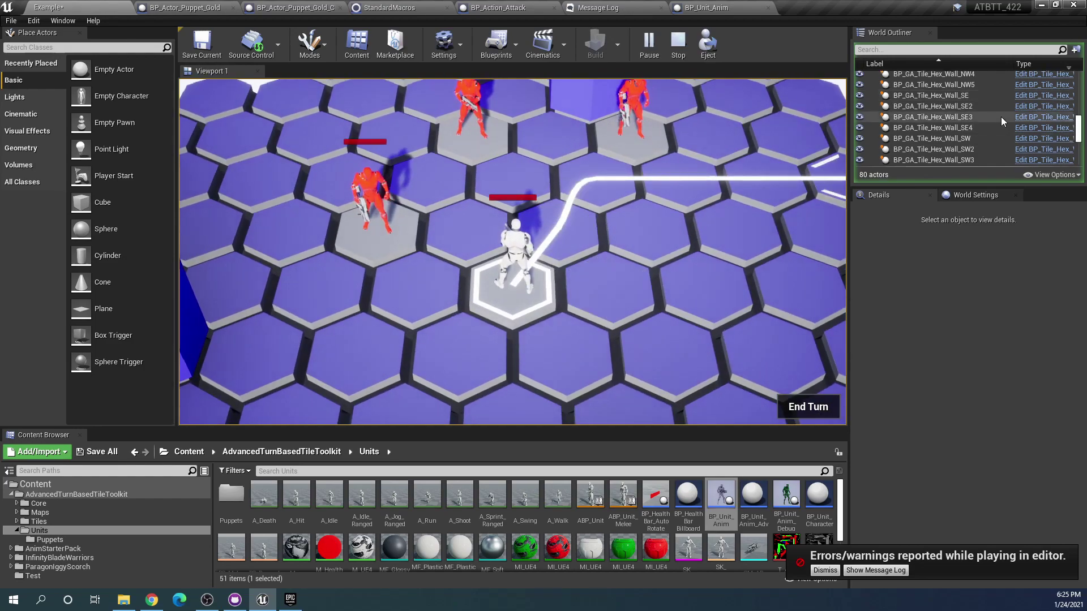
{"action": "scroll", "coordinate": [1001, 120], "scroll_direction": "down", "scroll_amount": 3}
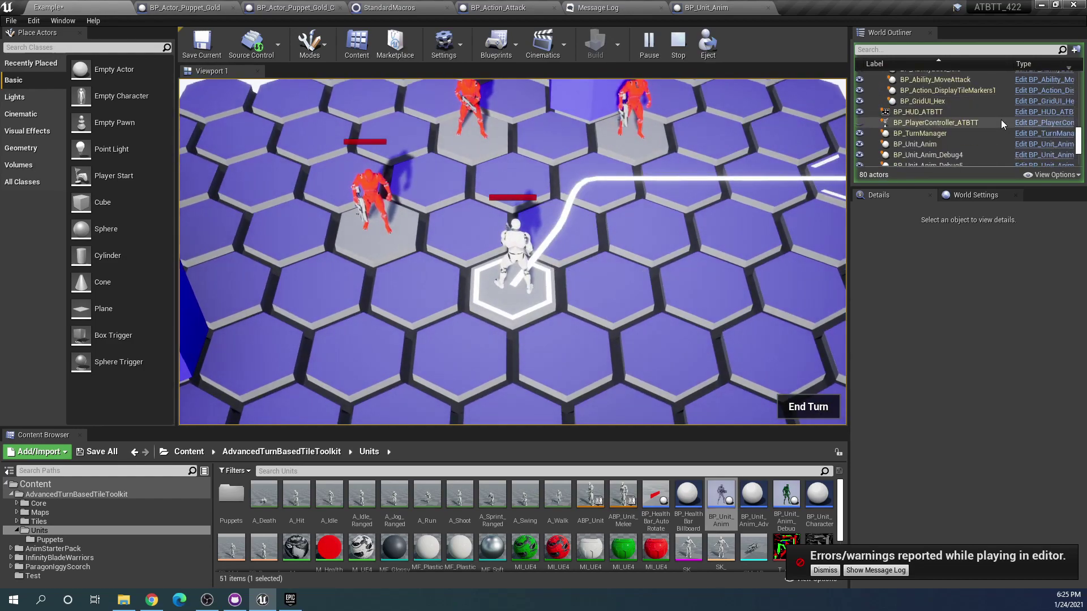
{"action": "scroll", "coordinate": [1001, 120], "scroll_direction": "down", "scroll_amount": 3}
{"action": "scroll", "coordinate": [1000, 120], "scroll_direction": "down", "scroll_amount": 3}
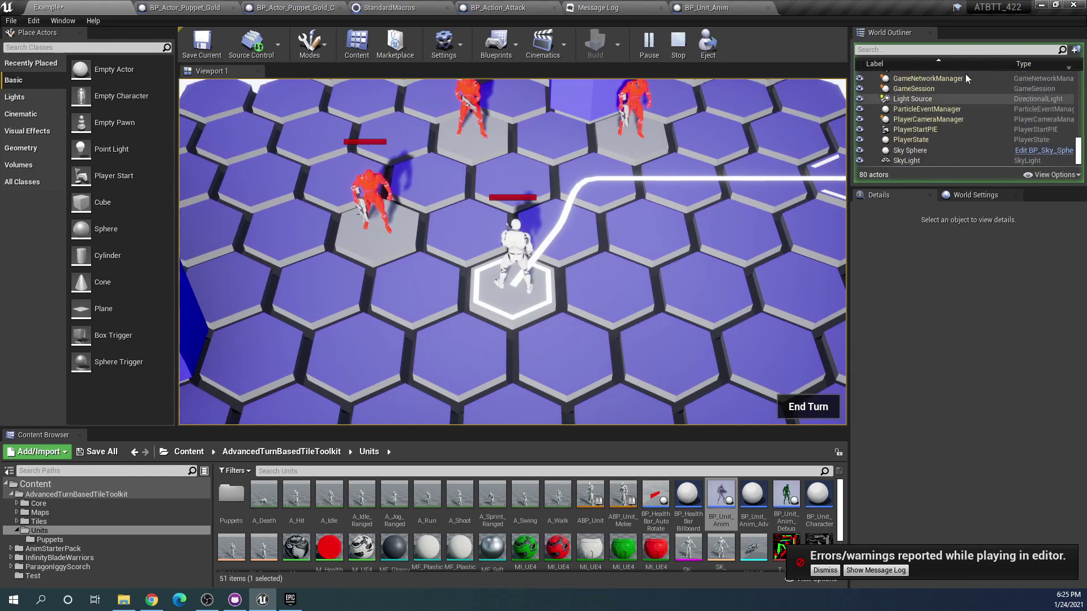
Filter the World Outliner for 'pupp' and select the BP_Actor_Puppet in the running game.
{"action": "left_click", "coordinate": [891, 50]}
{"action": "type", "text": "pupp"}
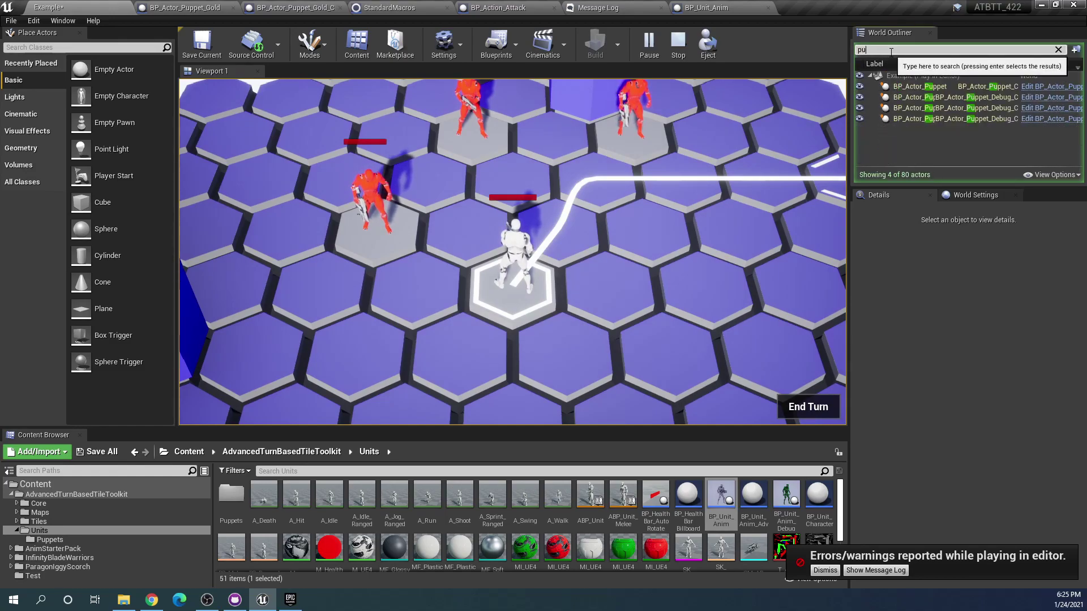
{"action": "left_click", "coordinate": [915, 90]}
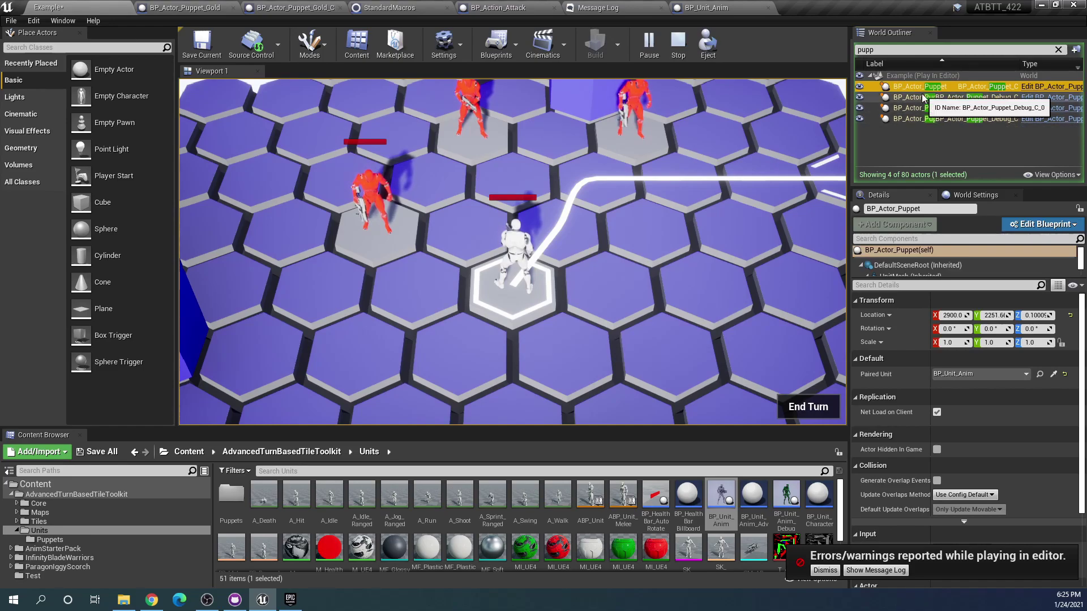
{"action": "left_click", "coordinate": [1058, 50]}
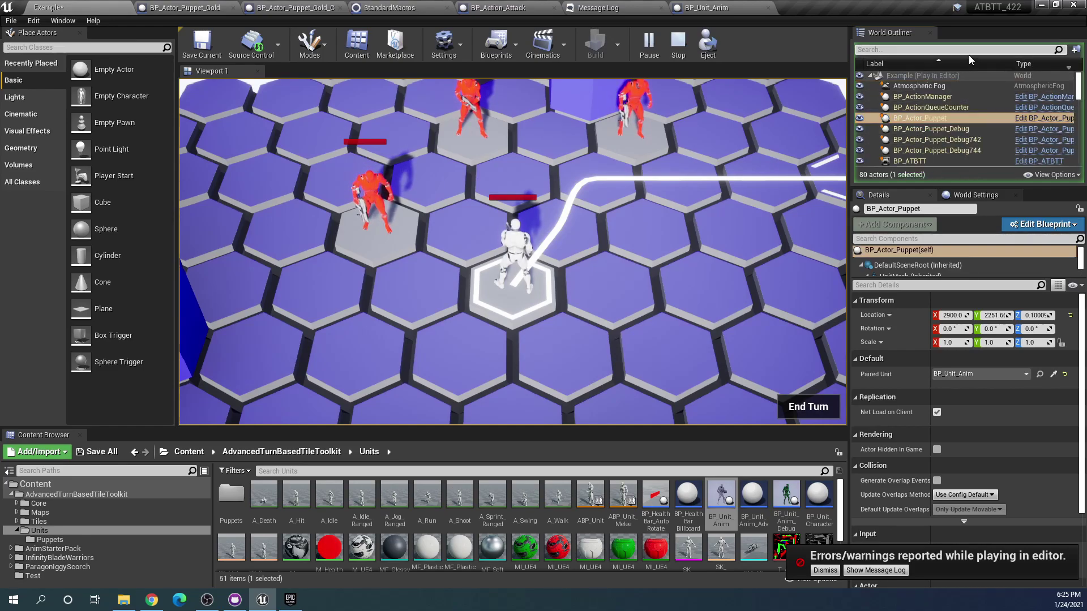
Filter the World Outliner for 'uni' and inspect BP_Unit_Anim_Debug4's details.
{"action": "left_click", "coordinate": [966, 50]}
{"action": "type", "text": "un"}
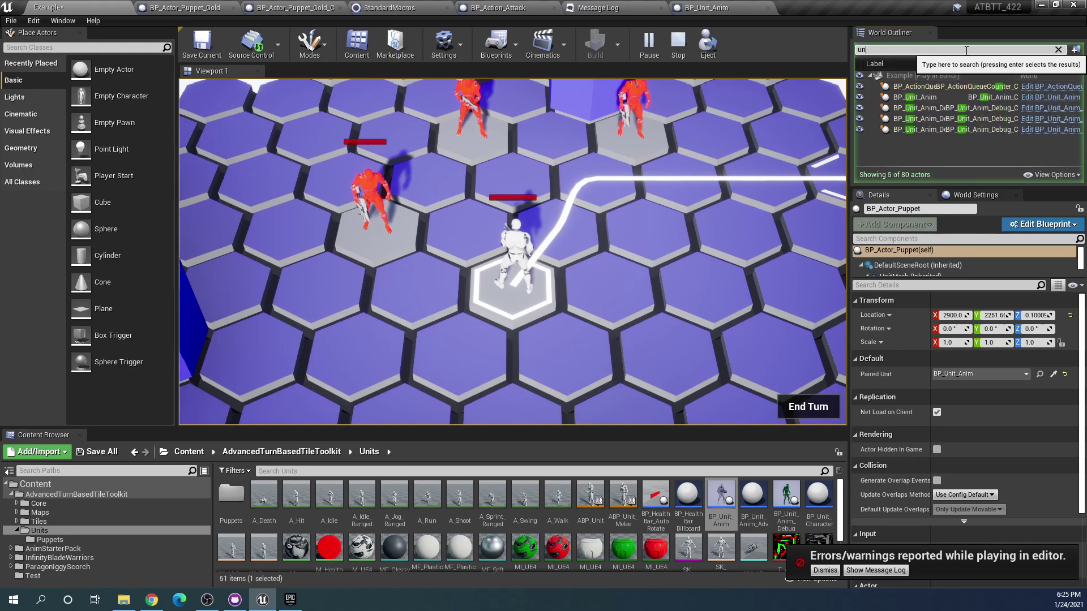
{"action": "type", "text": "i"}
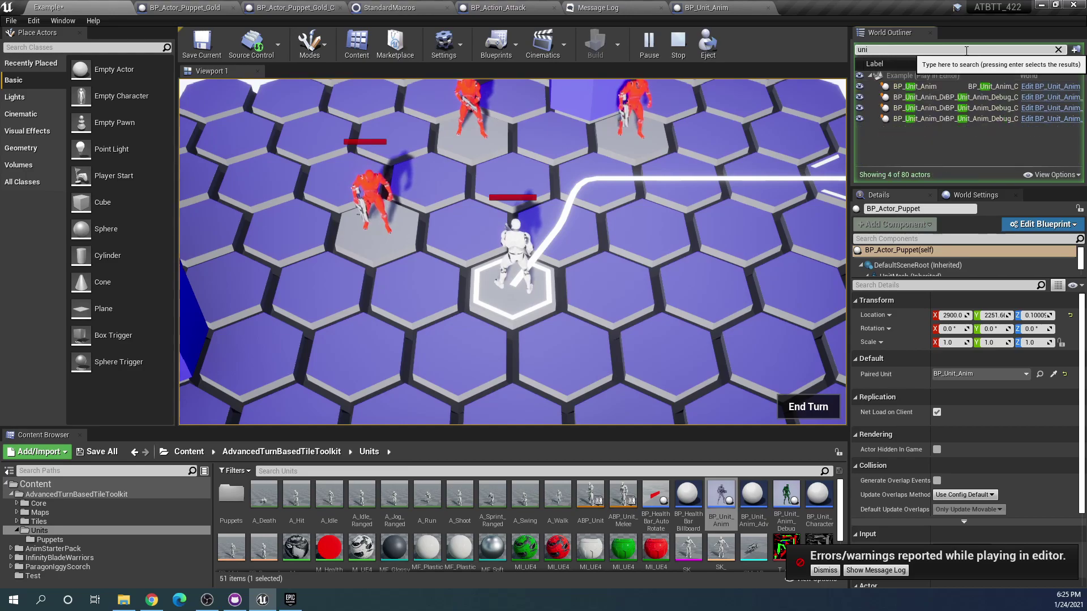
{"action": "left_click", "coordinate": [934, 97]}
{"action": "left_click", "coordinate": [1058, 50]}
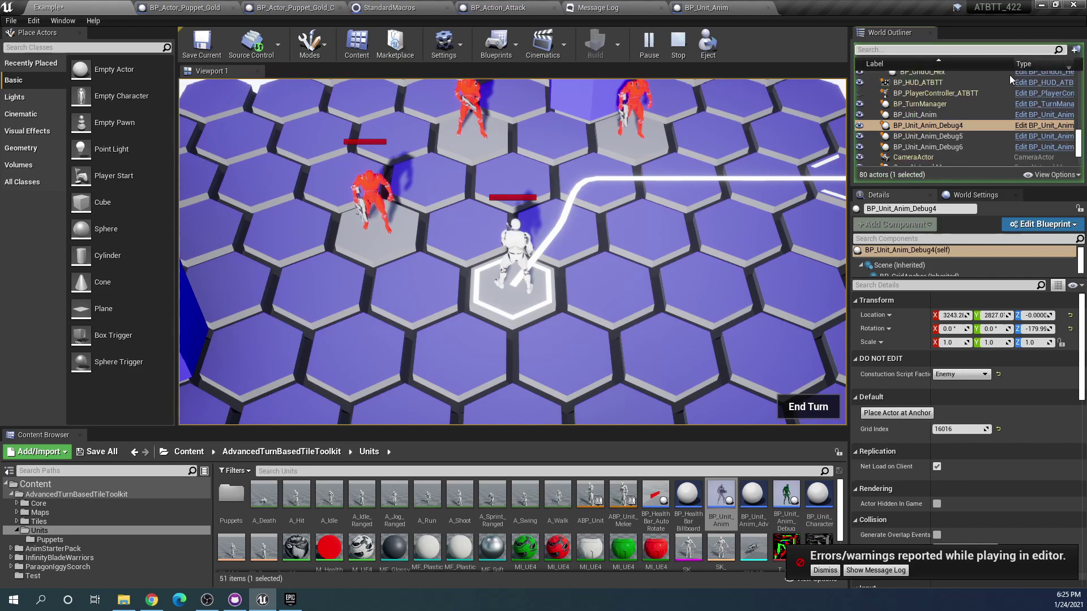
{"action": "scroll", "coordinate": [986, 120], "scroll_direction": "down", "scroll_amount": 1}
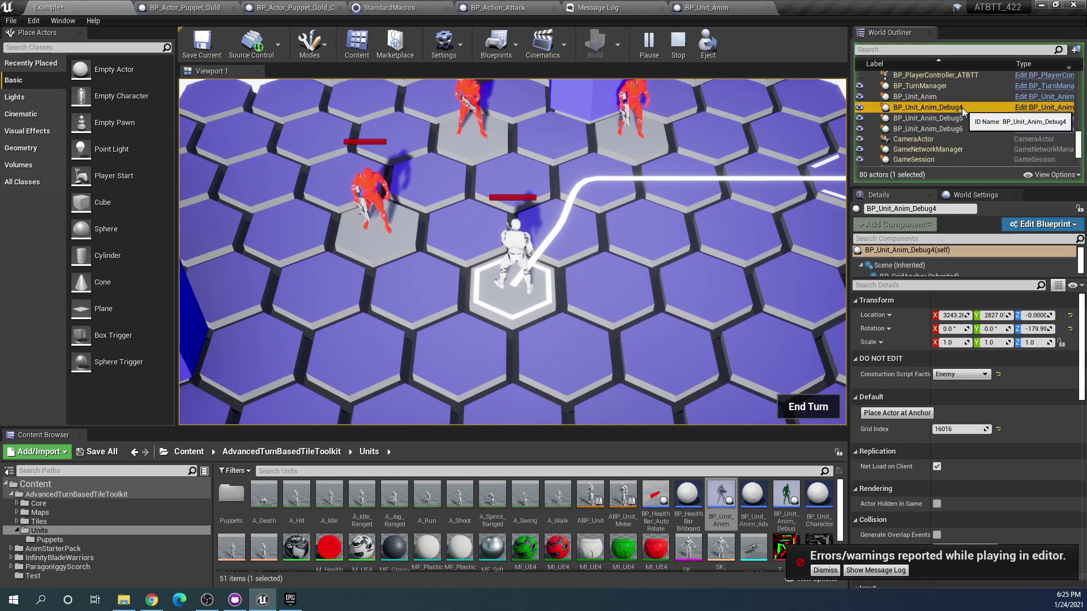
{"action": "left_click", "coordinate": [676, 50]}
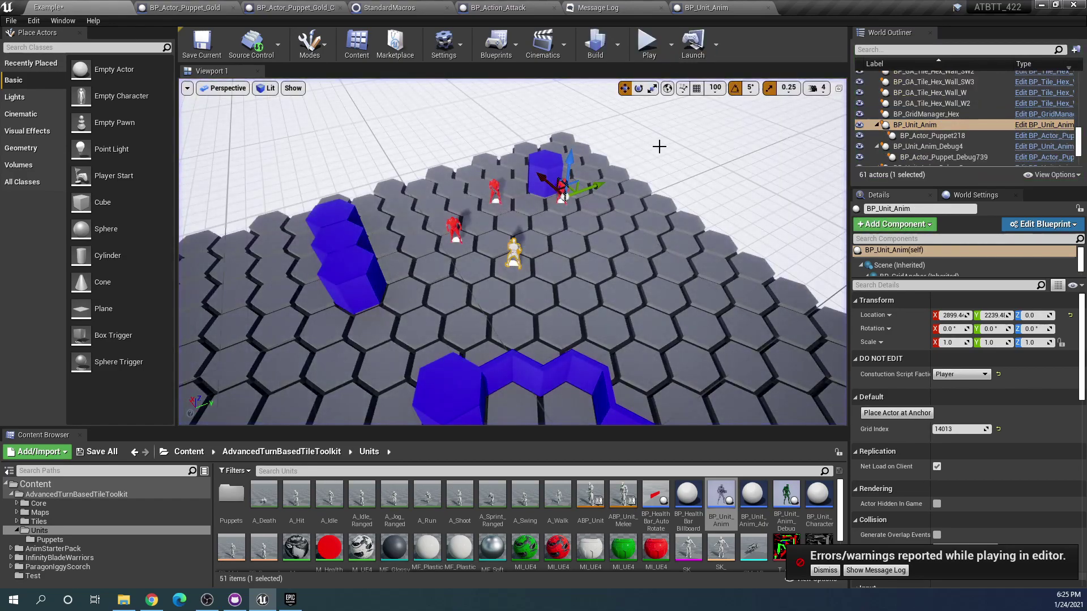
{"action": "left_click", "coordinate": [732, 7]}
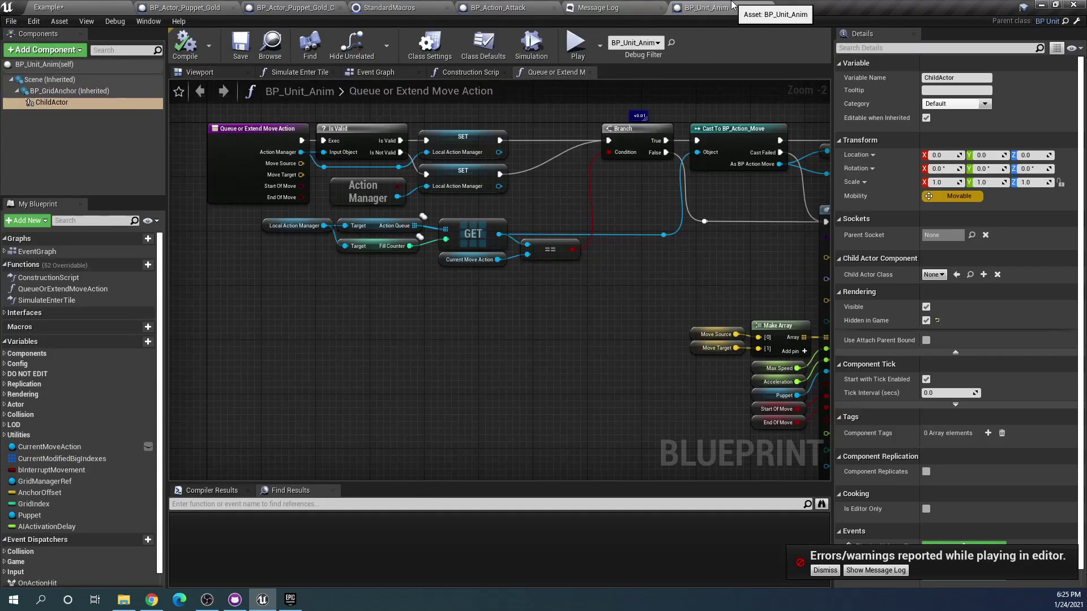
{"action": "left_click", "coordinate": [65, 7]}
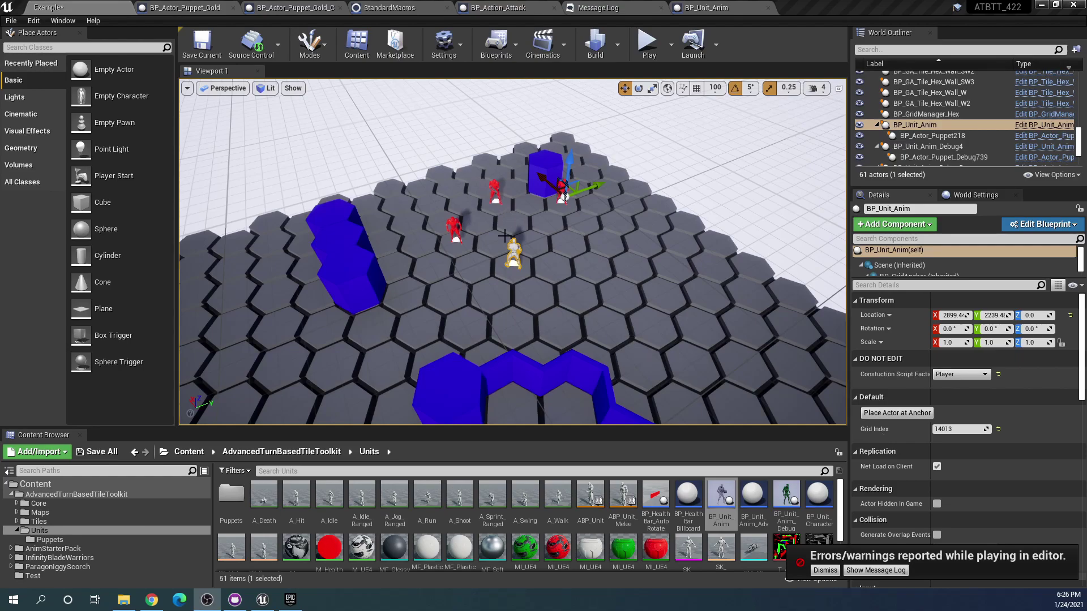
{"action": "left_click", "coordinate": [720, 495]}
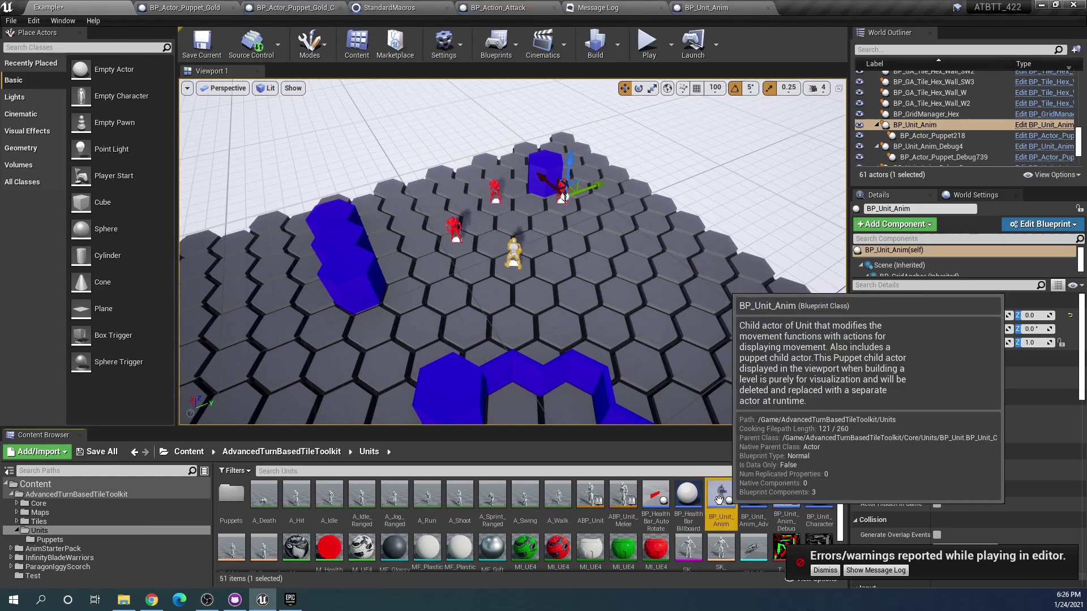
Open the Puppets folder, select the central gold unit, and scroll Details to Animation > Puppet Class.
{"action": "double_click", "coordinate": [230, 495]}
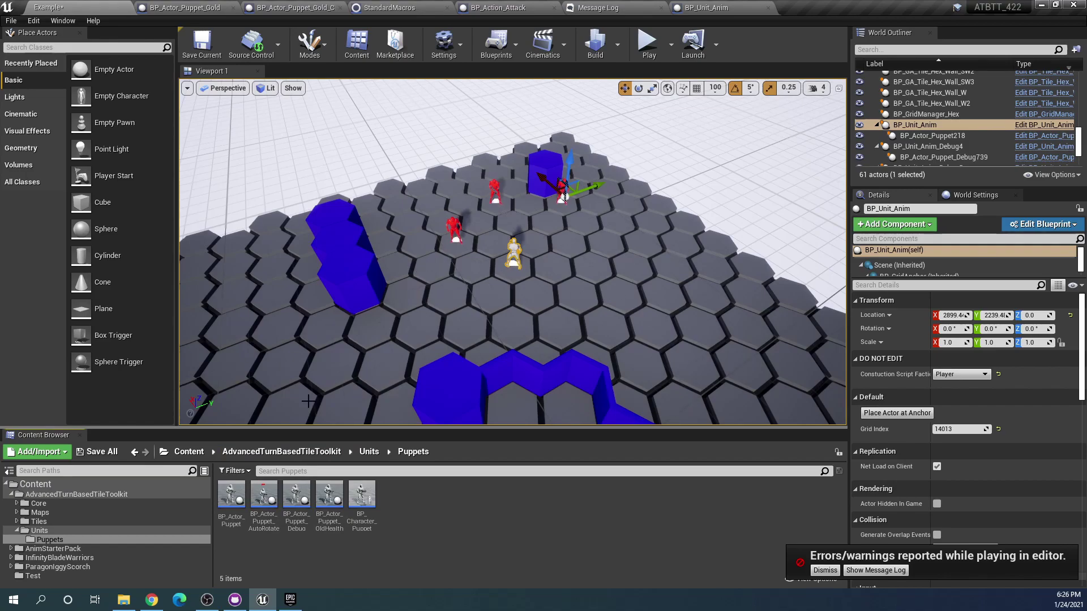
{"action": "left_click", "coordinate": [513, 249]}
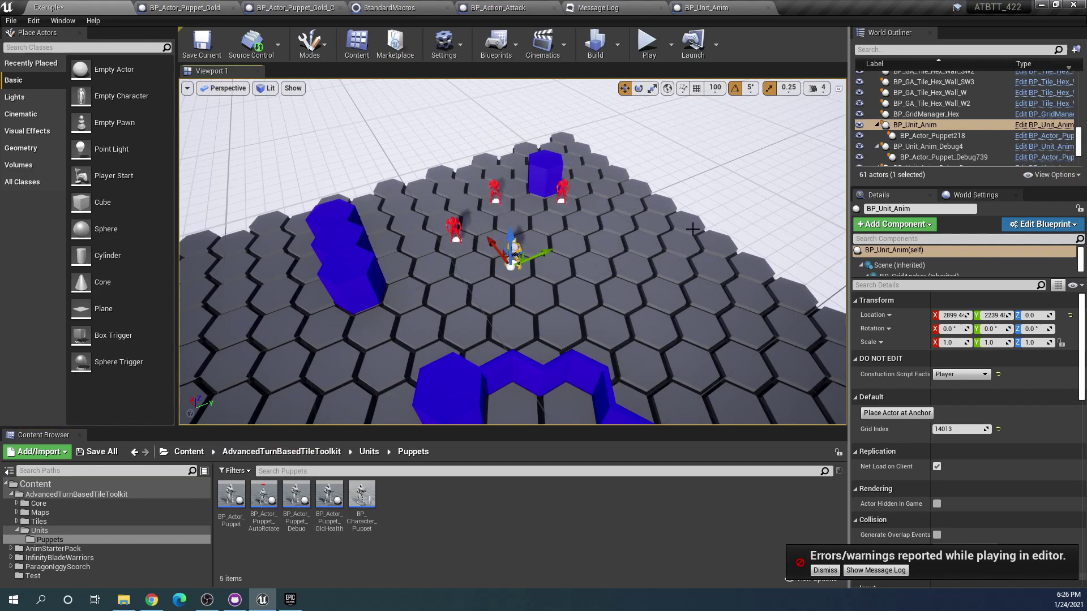
{"action": "left_click", "coordinate": [501, 266]}
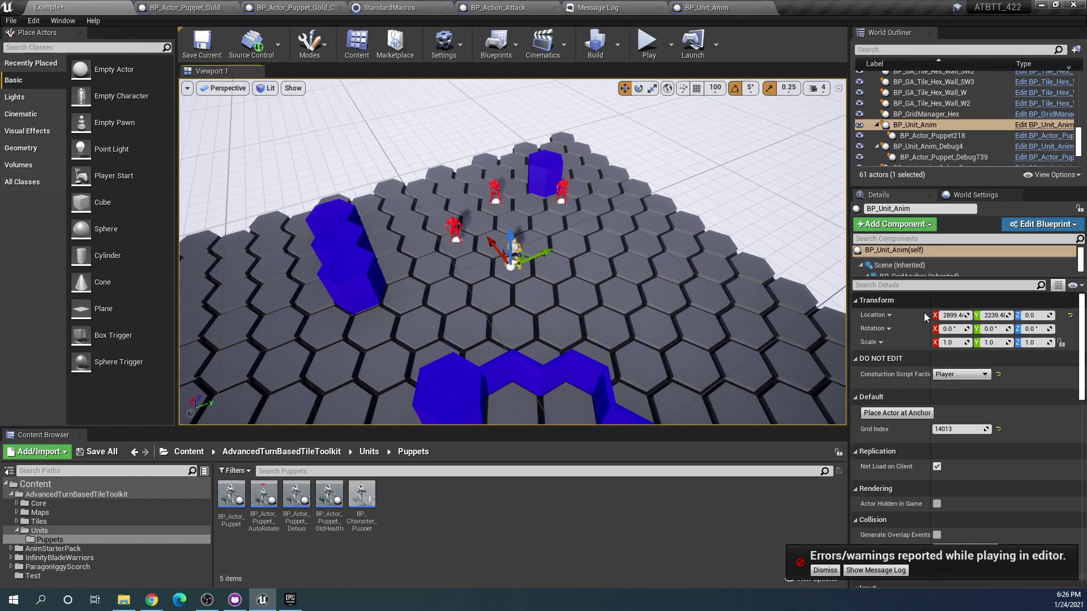
{"action": "left_click", "coordinate": [513, 251]}
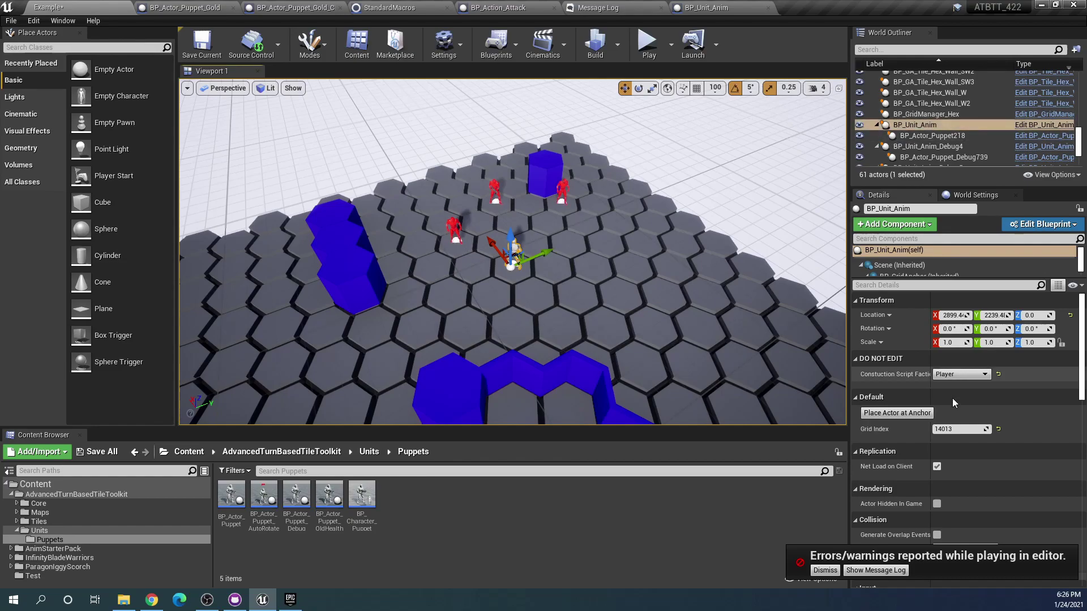
{"action": "scroll", "coordinate": [986, 412], "scroll_direction": "down", "scroll_amount": 10}
{"action": "scroll", "coordinate": [980, 441], "scroll_direction": "down", "scroll_amount": 10}
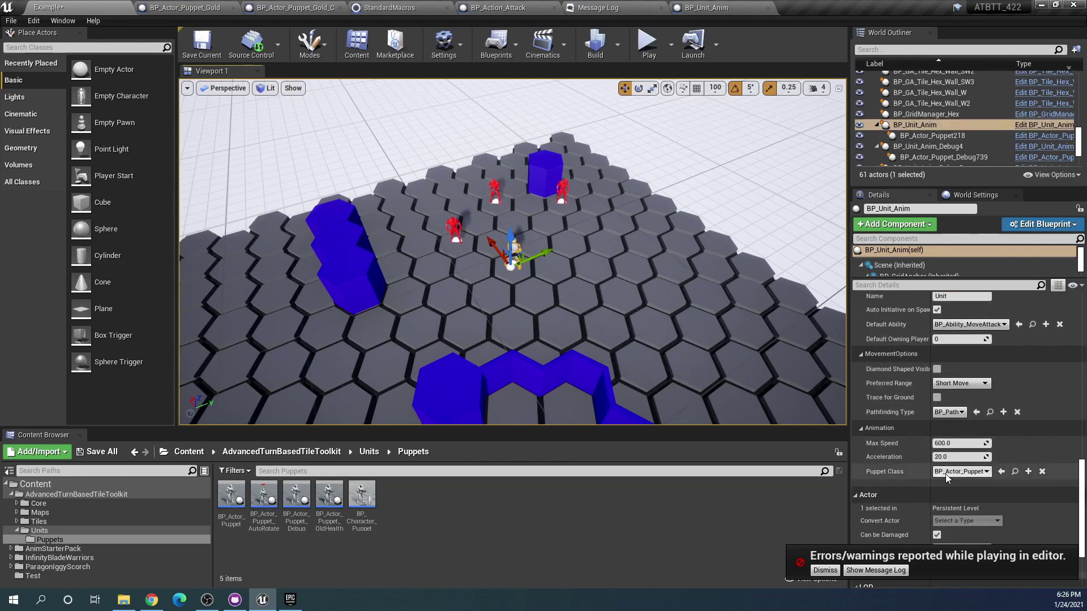
{"action": "scroll", "coordinate": [888, 474], "scroll_direction": "down", "scroll_amount": 3}
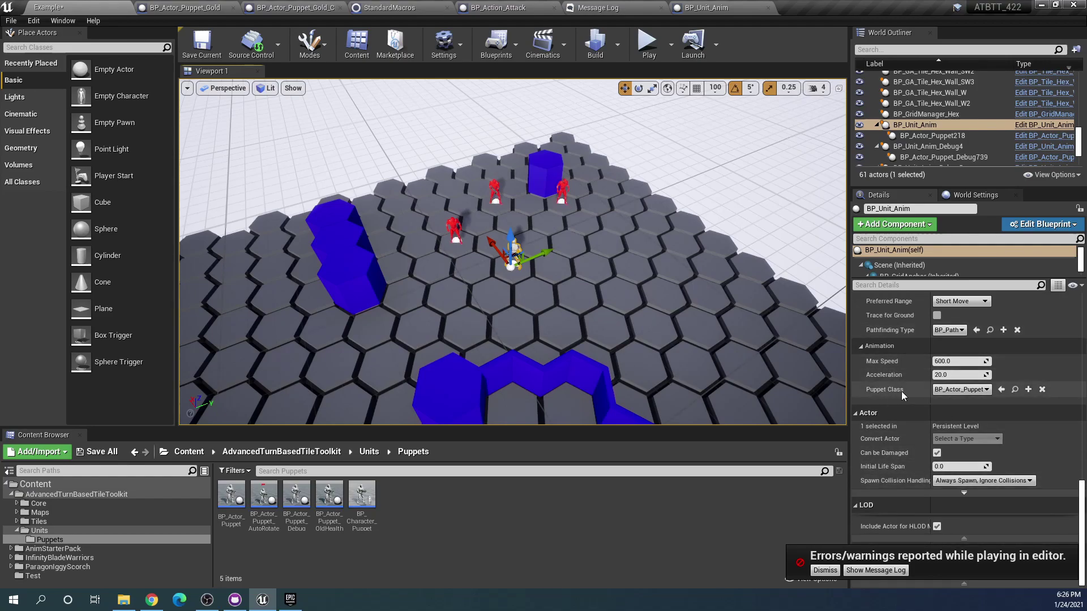
Set the central unit's Puppet Class to BP_Actor_Puppet_Debug by searching 'puppet', turning it green.
{"action": "right_click_drag", "start_coordinate": [682, 284], "coordinate": [683, 276]}
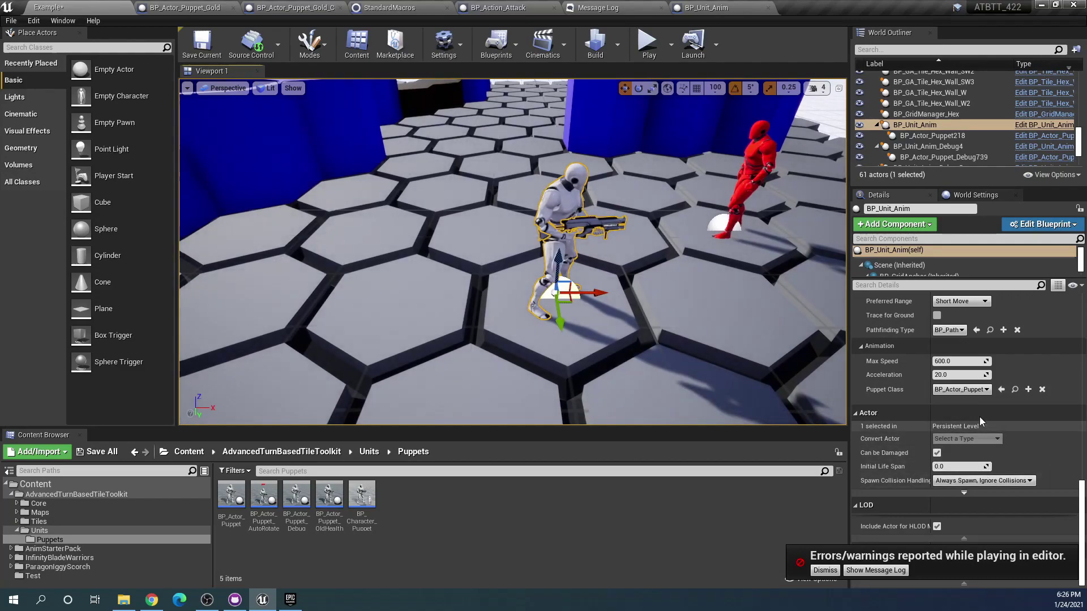
{"action": "left_click", "coordinate": [970, 391]}
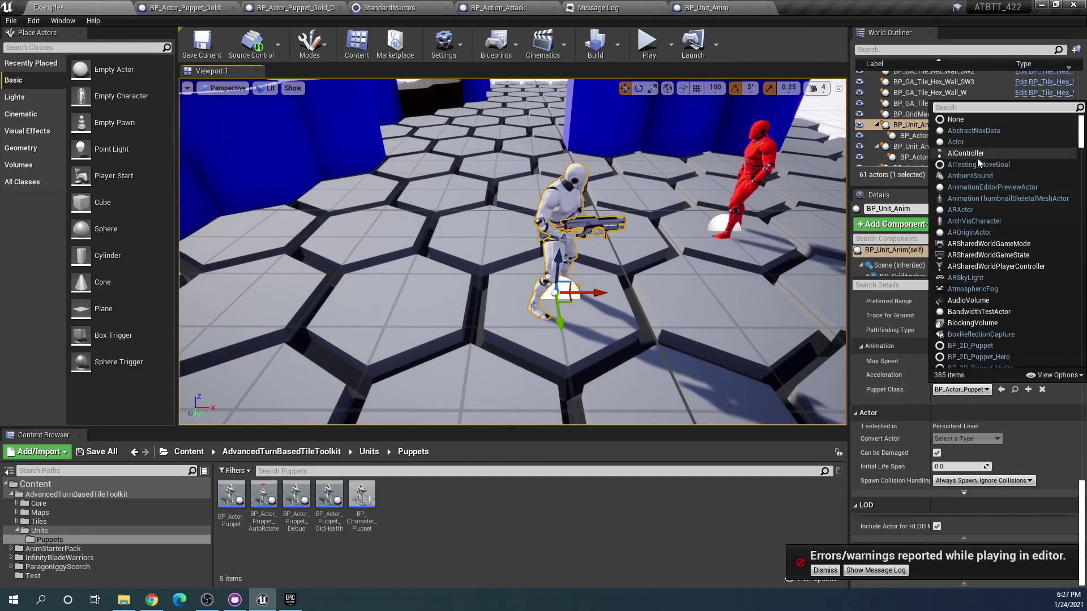
{"action": "scroll", "coordinate": [973, 172], "scroll_direction": "down", "scroll_amount": 2}
{"action": "scroll", "coordinate": [976, 171], "scroll_direction": "up", "scroll_amount": 2}
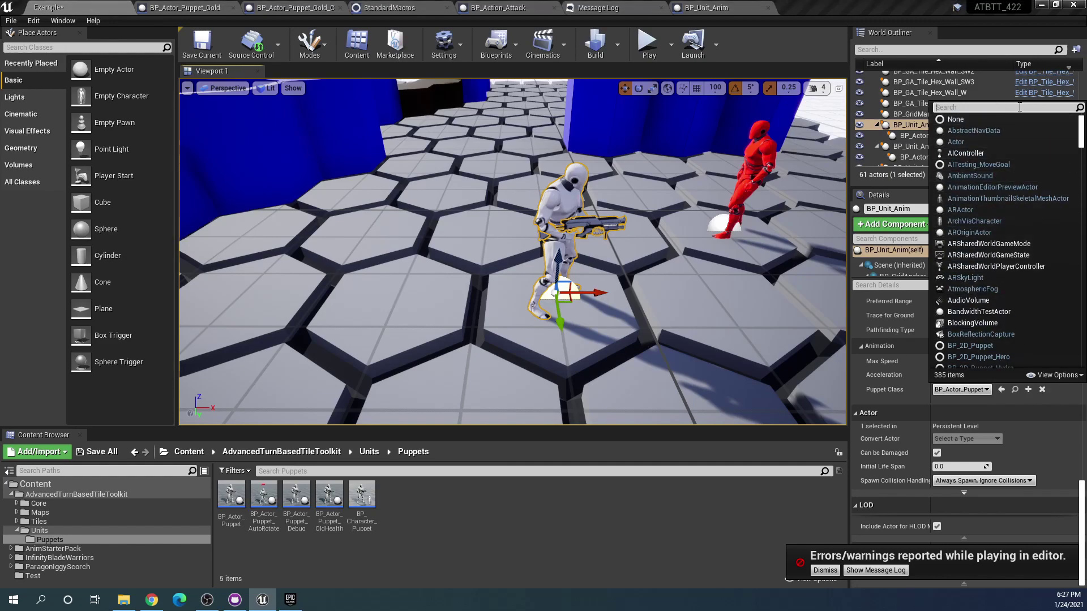
{"action": "type", "text": "pupp"}
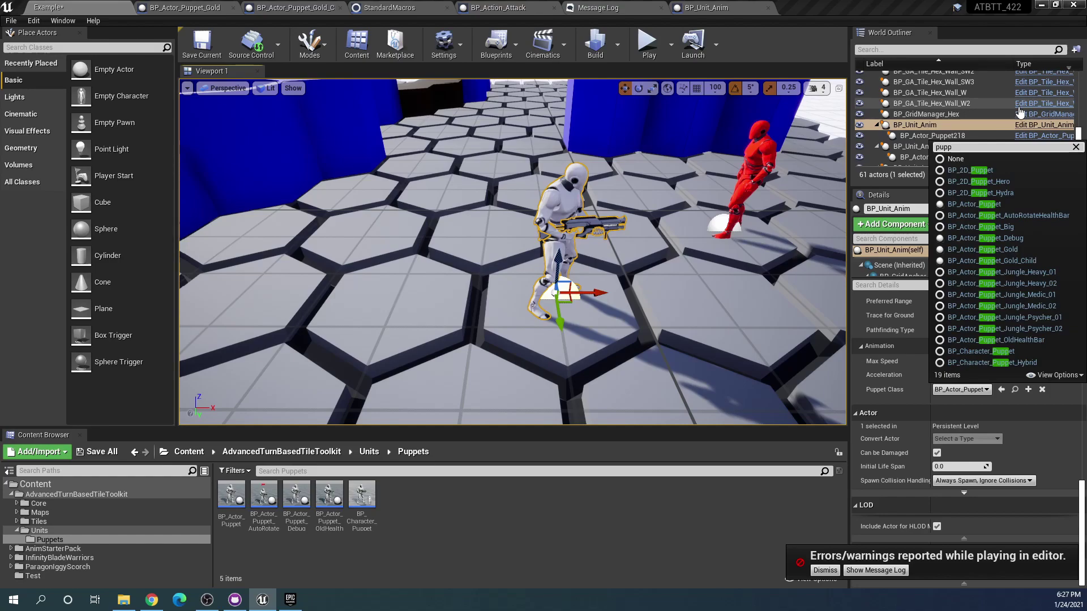
{"action": "type", "text": "et"}
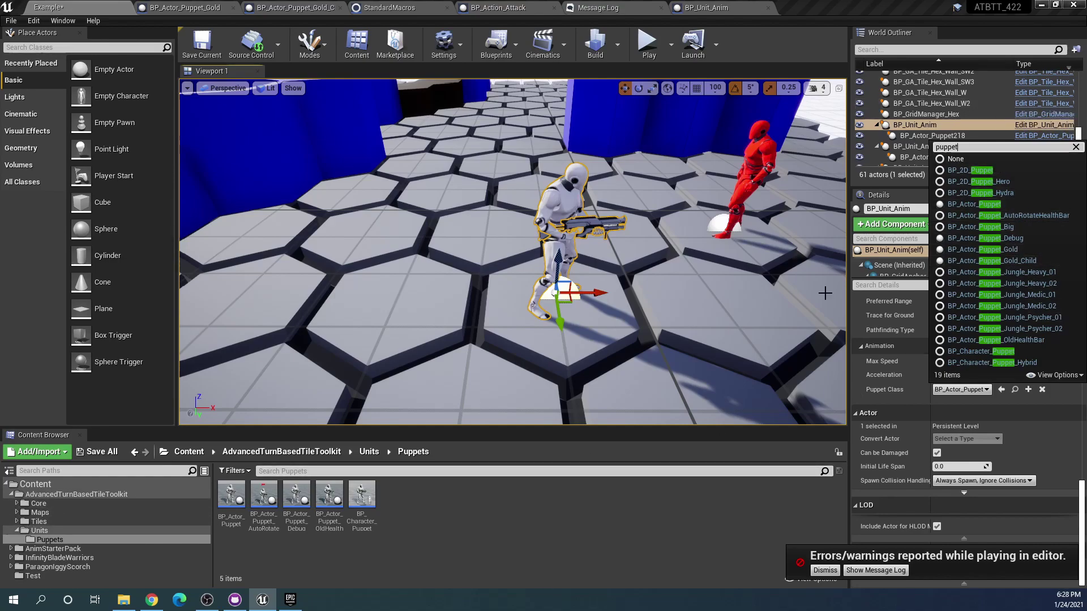
{"action": "left_click", "coordinate": [1044, 239]}
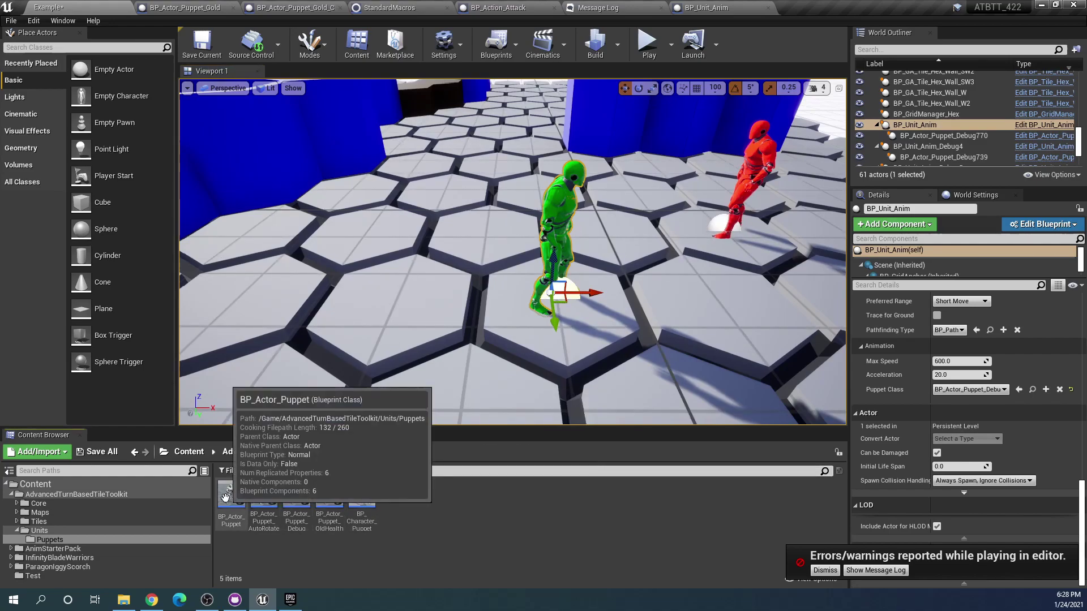
Duplicate BP_Actor_Puppet and rename the copy to BP_Actor_TutorialPuppet.
{"action": "left_click", "coordinate": [226, 496]}
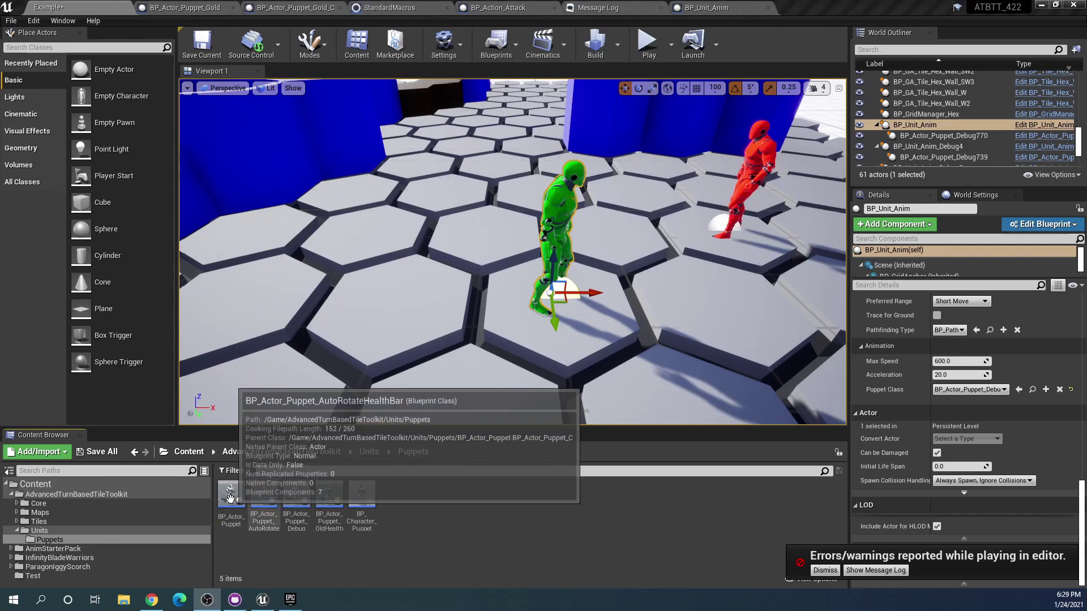
{"action": "right_click", "coordinate": [230, 497]}
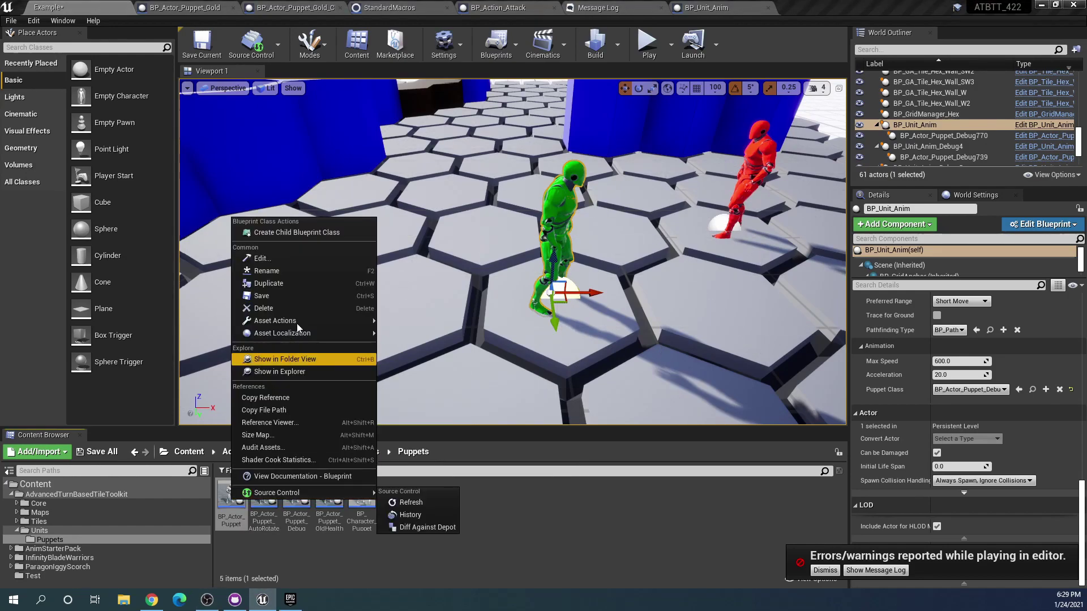
{"action": "left_click", "coordinate": [294, 287]}
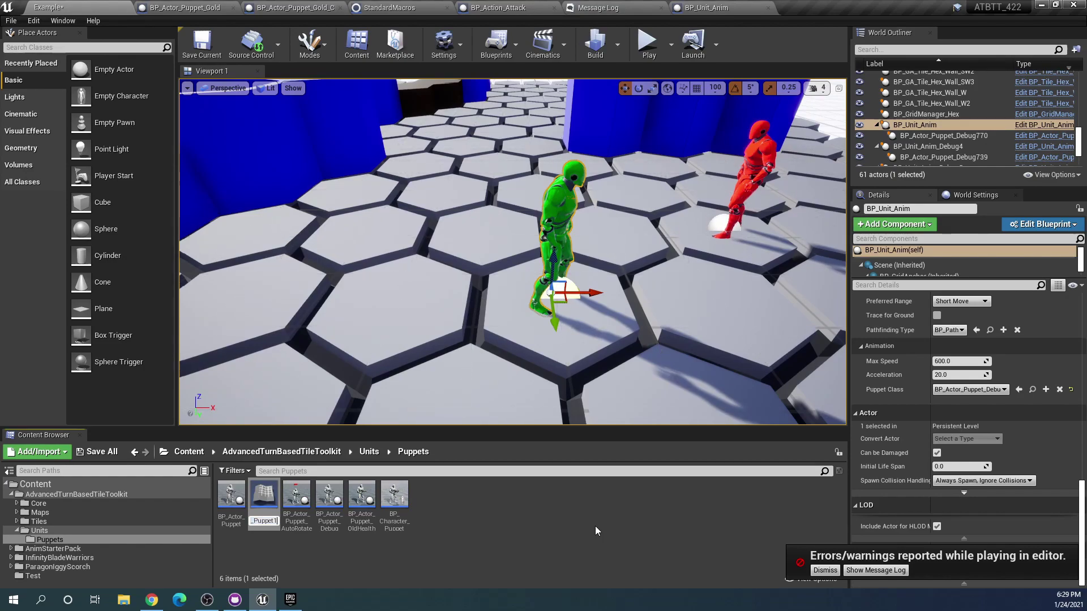
{"action": "key", "text": "BackSpace"}
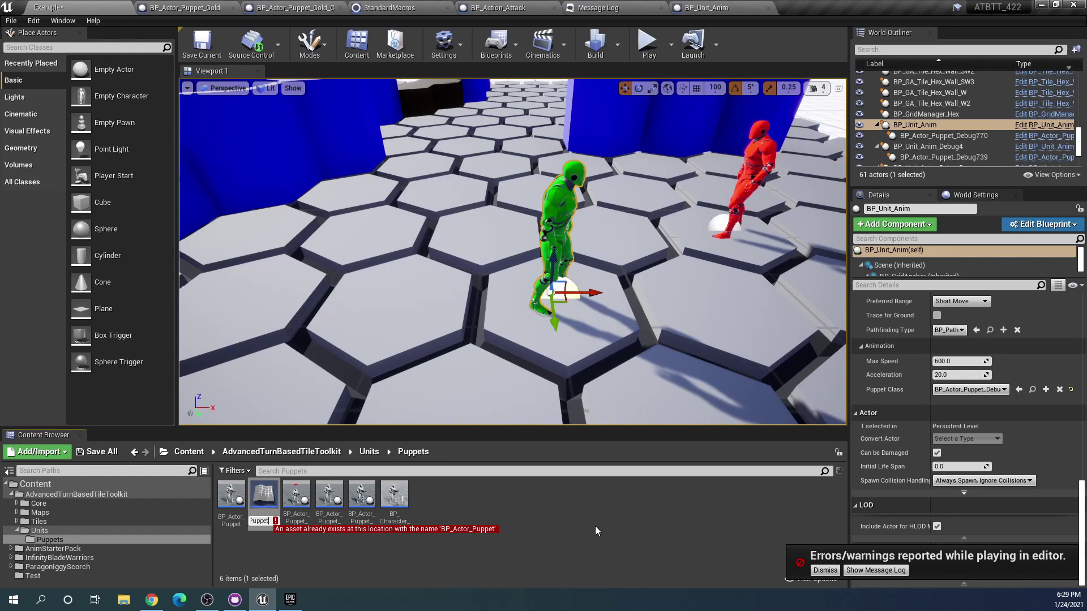
{"action": "type", "text": "_"}
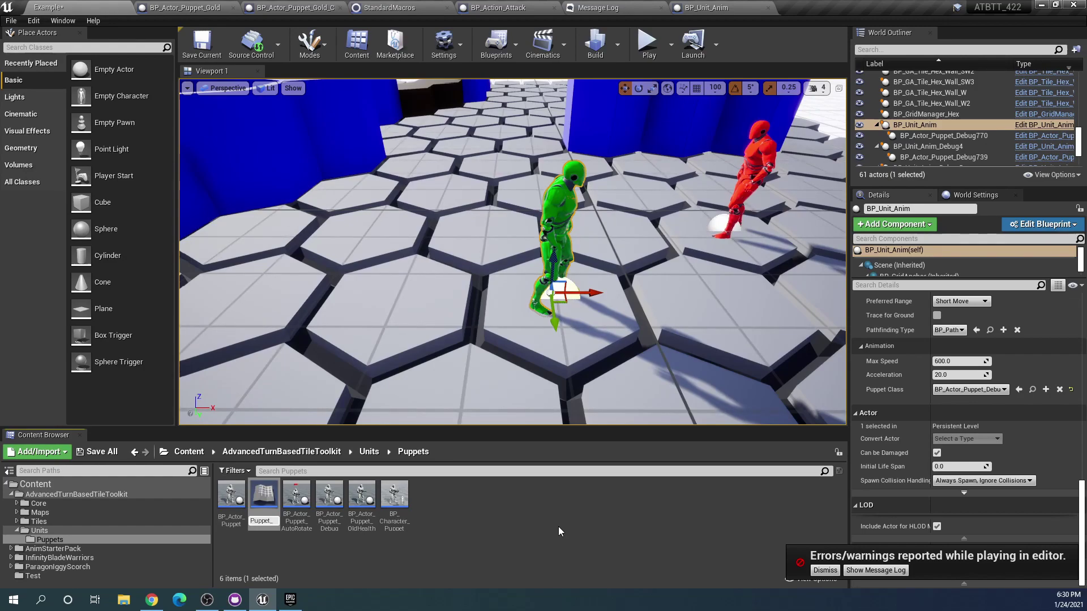
{"action": "key", "text": "BackSpace"}
{"action": "key", "text": "Home"}
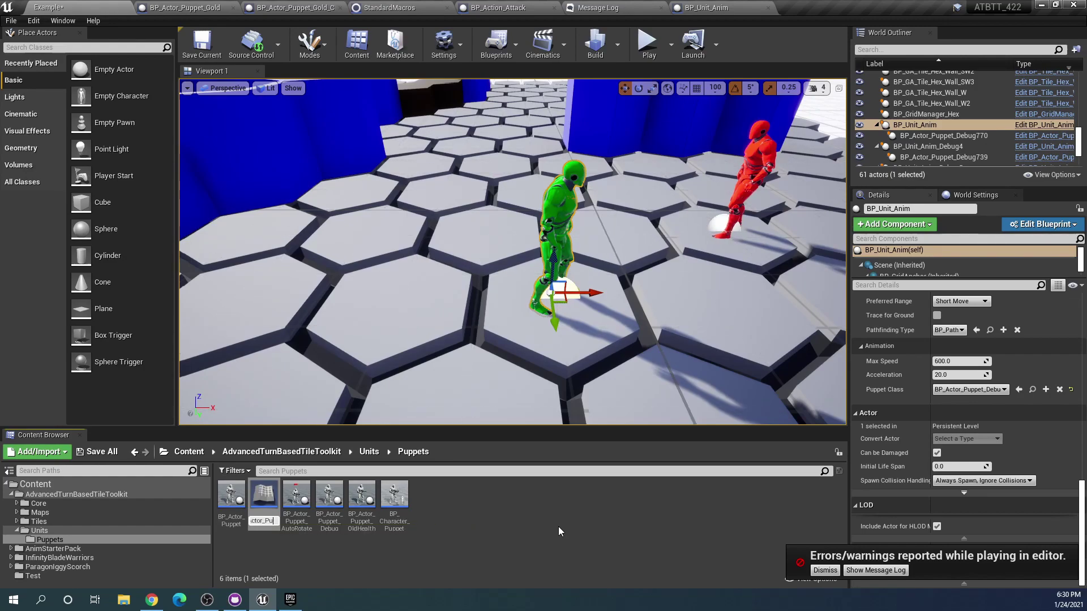
{"action": "type", "text": "Tutoria"}
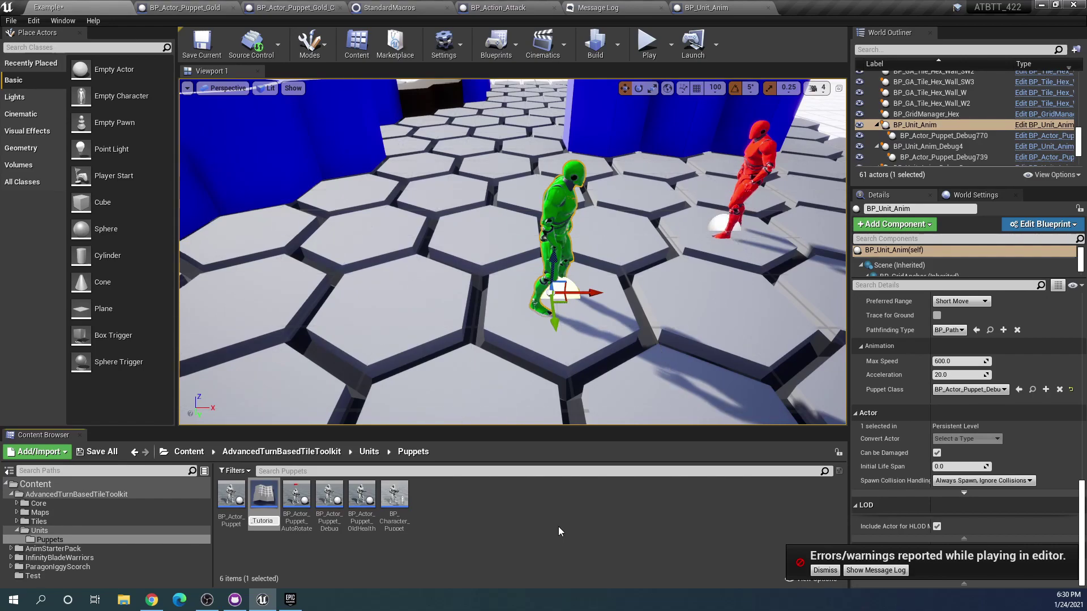
{"action": "type", "text": "lPu"}
{"action": "key", "text": "Return"}
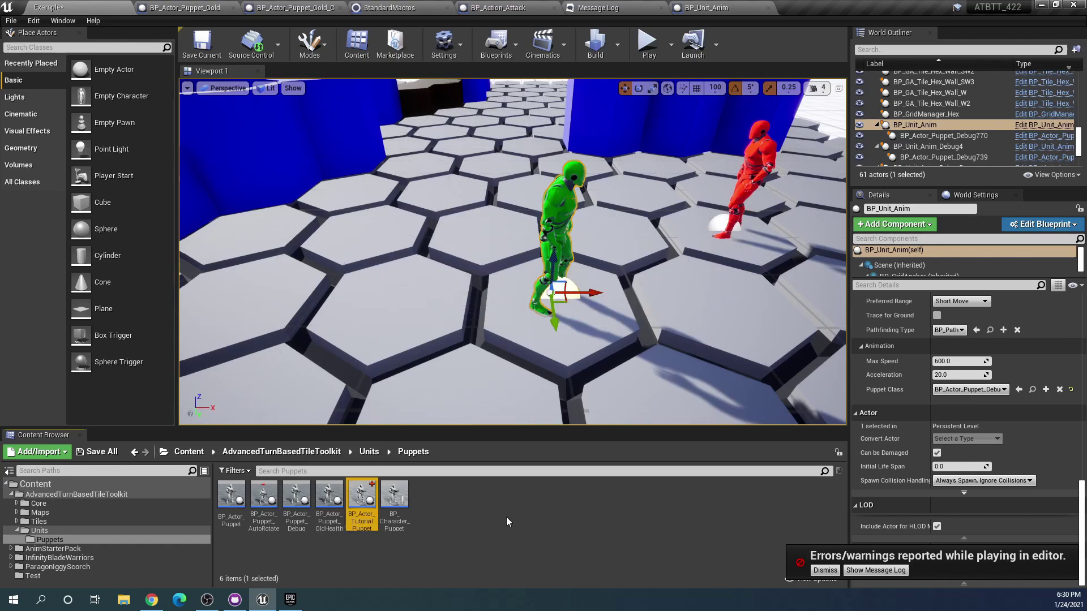
Open BP_Actor_TutorialPuppet, confirm its UnitMesh uses SK_Mannequin, and go back to the level editor.
{"action": "double_click", "coordinate": [371, 501]}
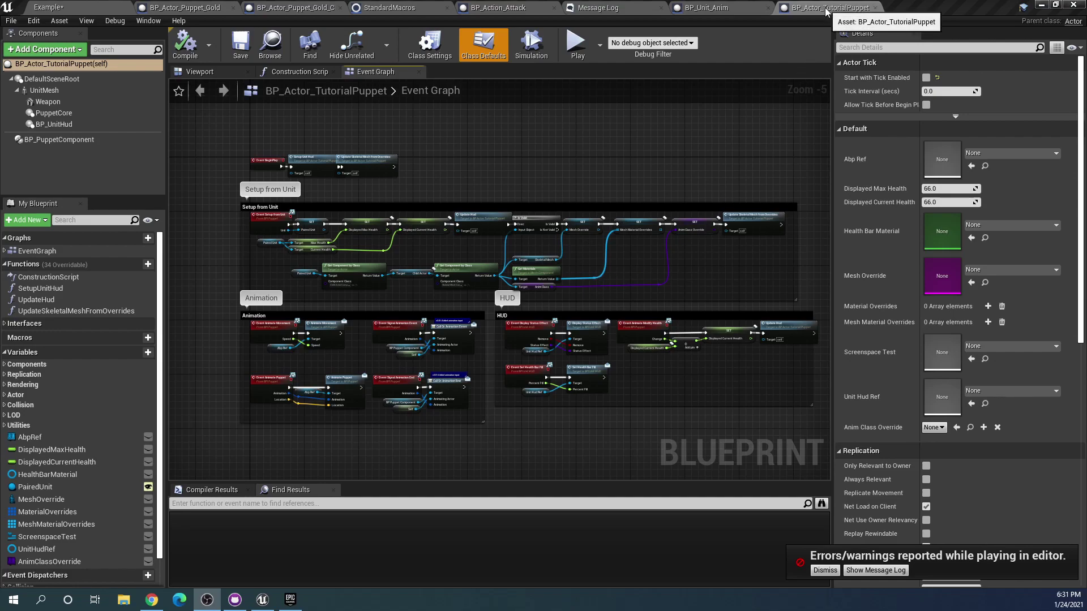
{"action": "left_click", "coordinate": [72, 90]}
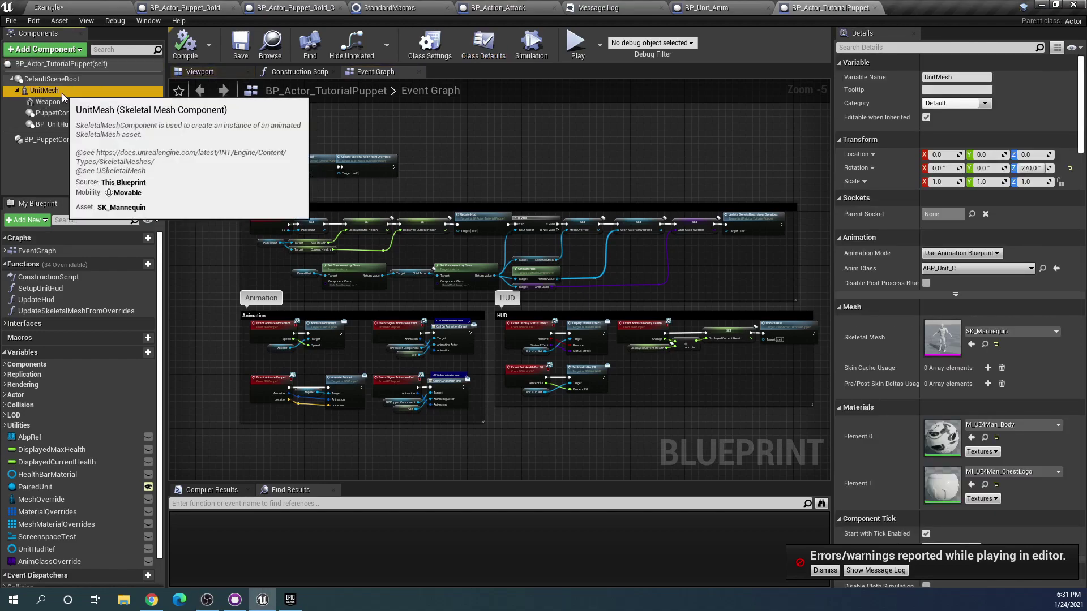
{"action": "left_click", "coordinate": [1026, 333]}
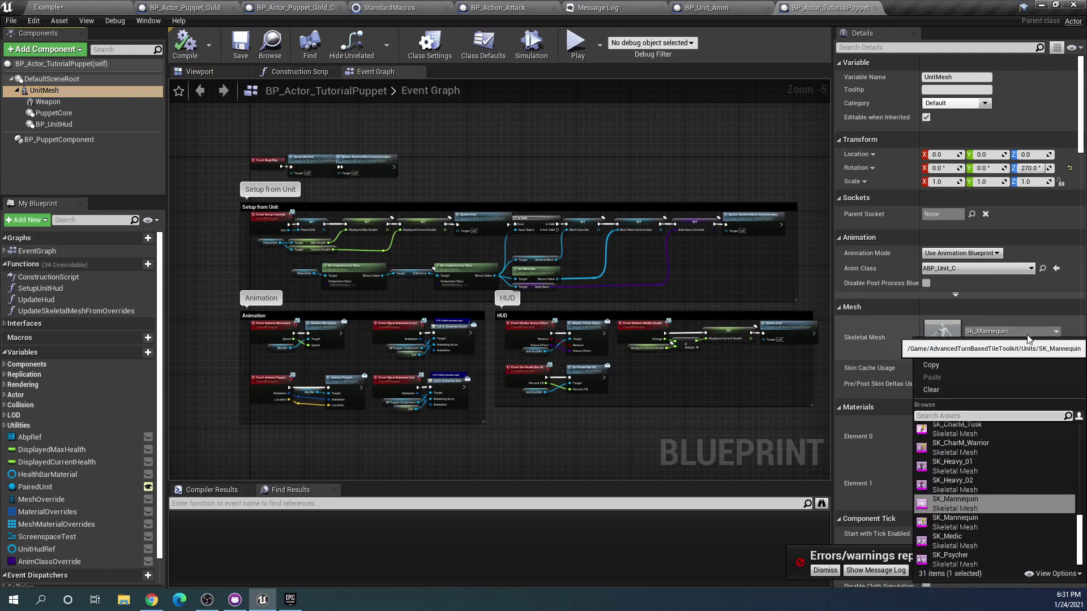
{"action": "left_click", "coordinate": [1028, 333]}
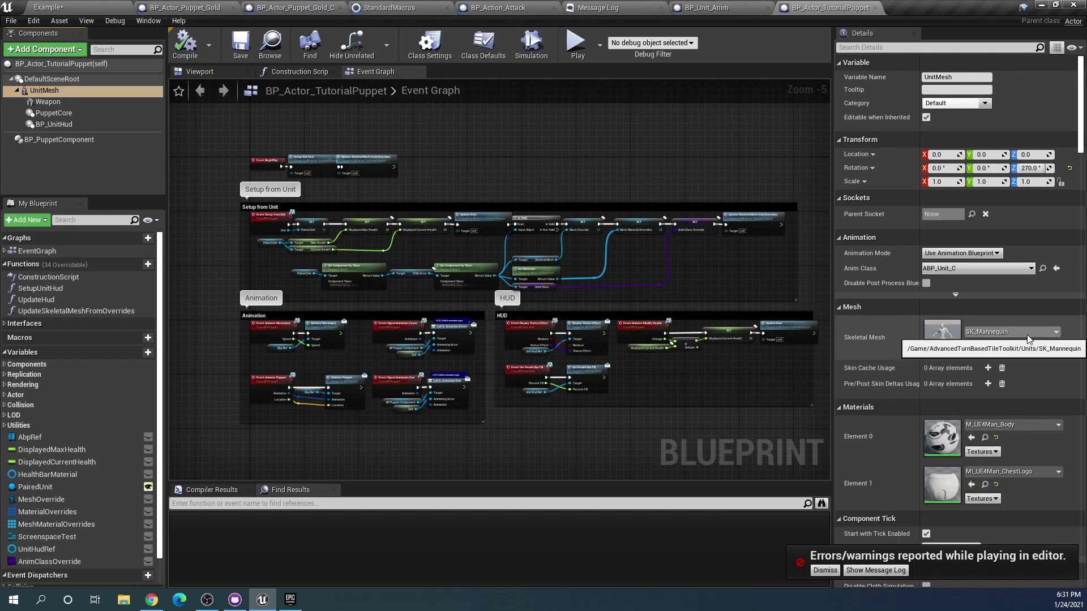
{"action": "left_click", "coordinate": [56, 6]}
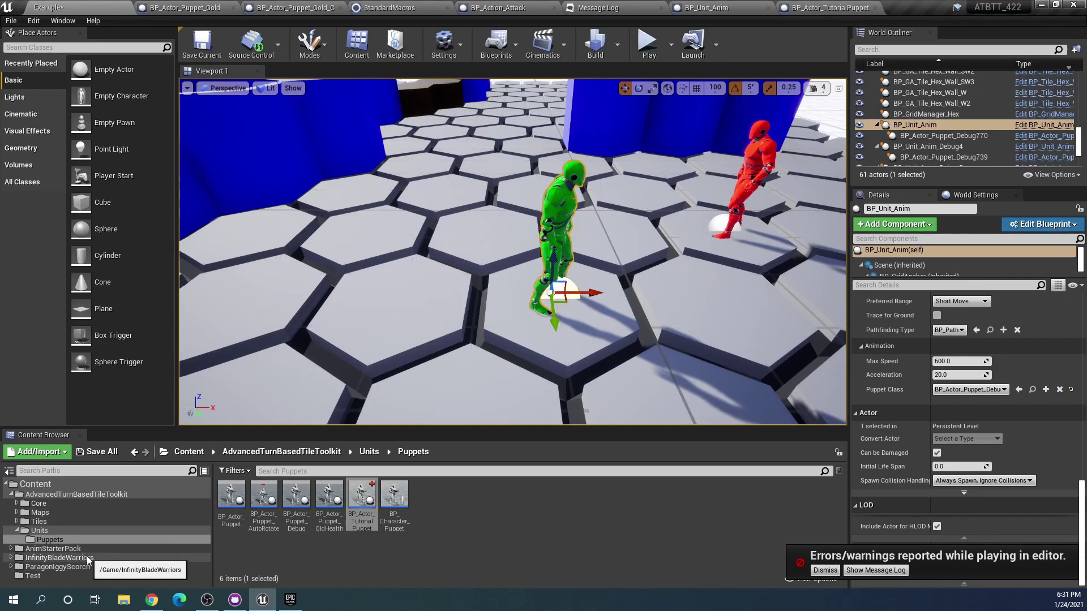
Open InfinityBladeWarriors > Character > CompleteCharacters and dismiss the play-in-editor error notice.
{"action": "left_click", "coordinate": [63, 558]}
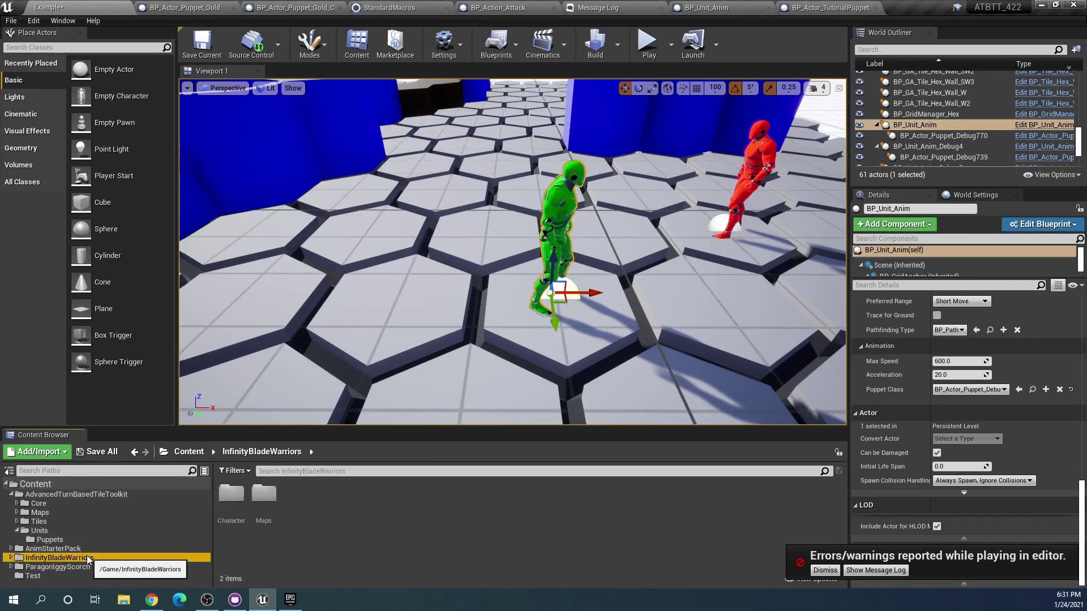
{"action": "double_click", "coordinate": [231, 494]}
{"action": "double_click", "coordinate": [235, 503]}
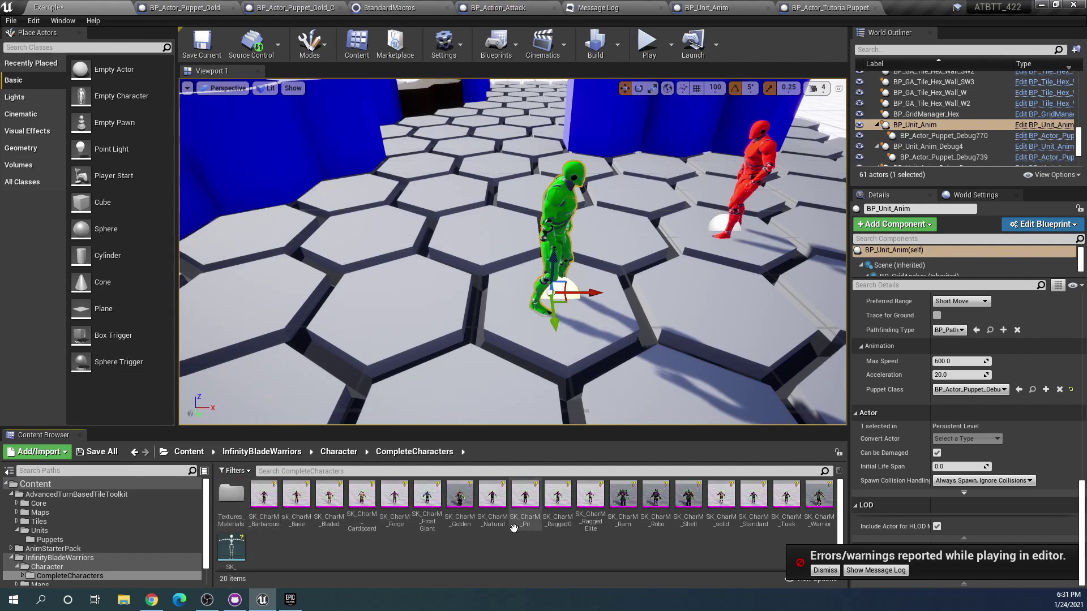
{"action": "left_click", "coordinate": [832, 572]}
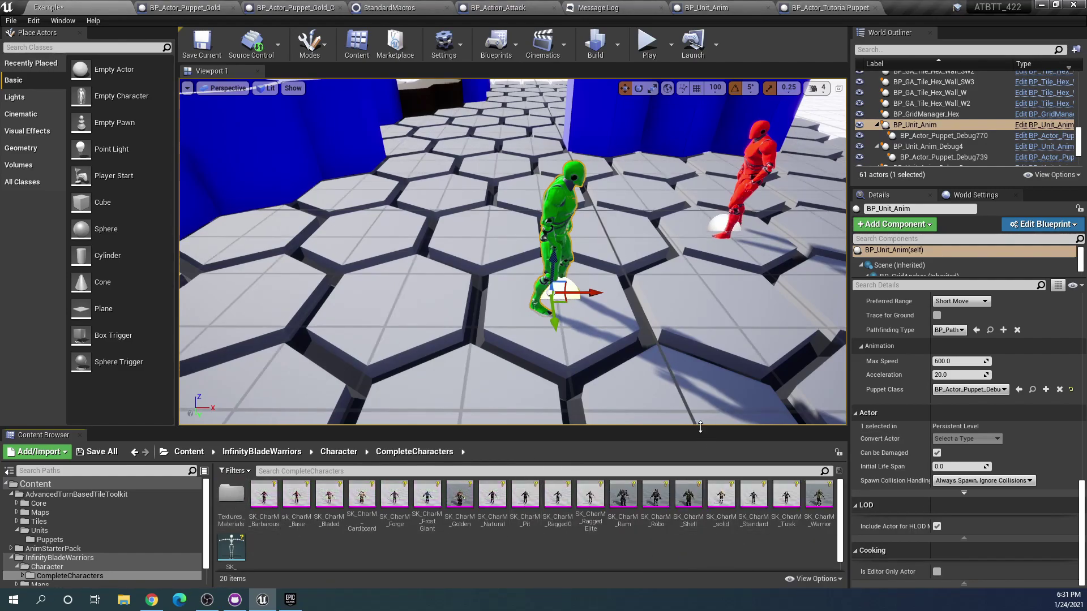
Enlarge the asset browser and its thumbnails, and browse the meshes, selecting SK_CharM_Cardboard.
{"action": "left_click_drag", "start_coordinate": [700, 429], "coordinate": [723, 348]}
{"action": "scroll", "coordinate": [479, 474], "scroll_direction": "up", "scroll_amount": 3, "text": "ctrl"}
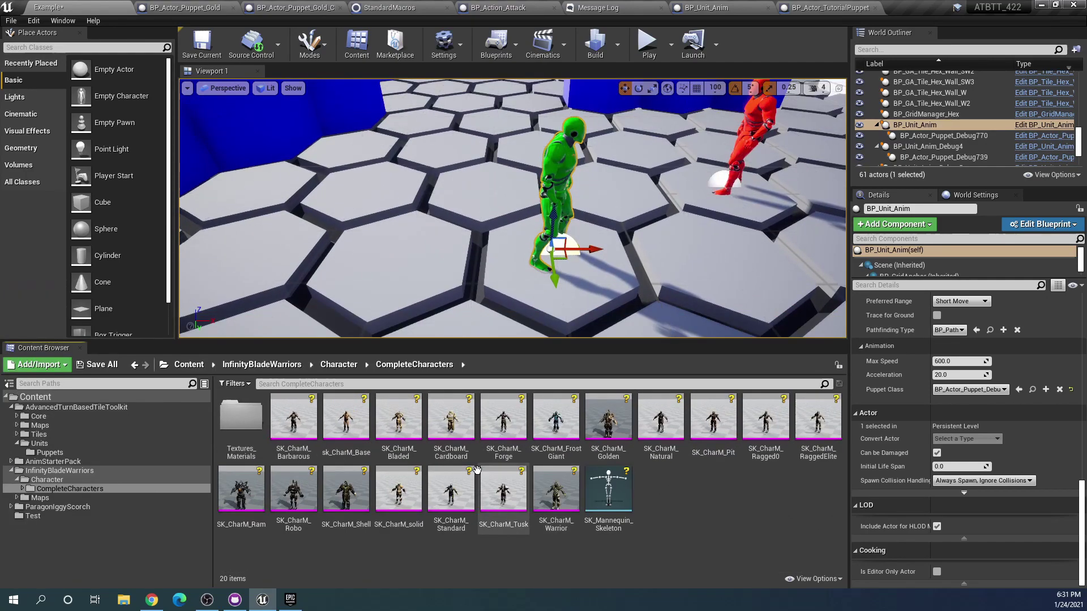
{"action": "scroll", "coordinate": [477, 470], "scroll_direction": "up", "scroll_amount": 2, "text": "ctrl"}
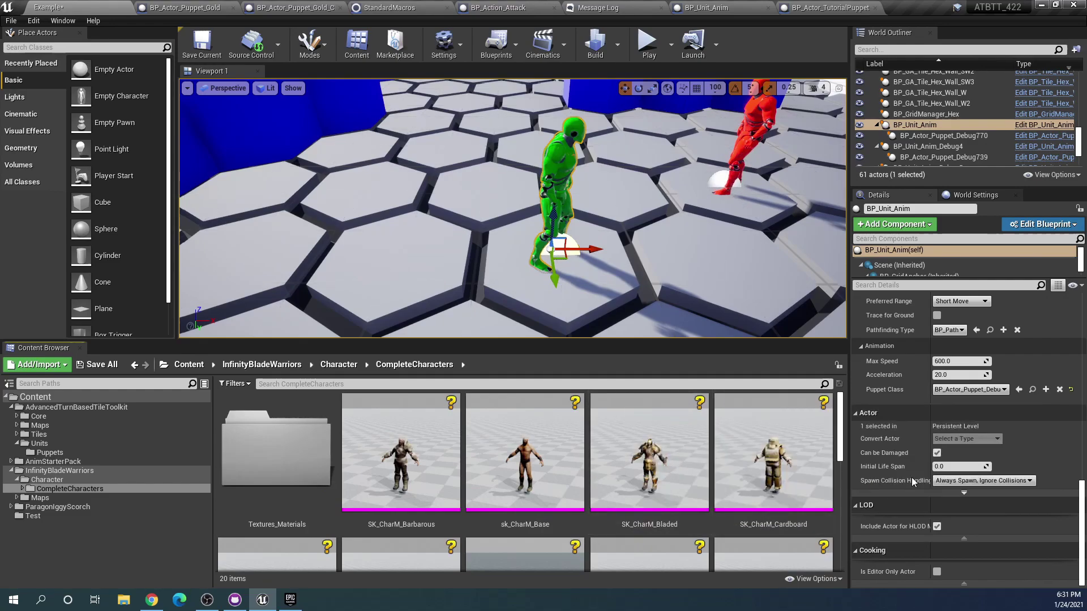
{"action": "scroll", "coordinate": [639, 474], "scroll_direction": "down", "scroll_amount": 2}
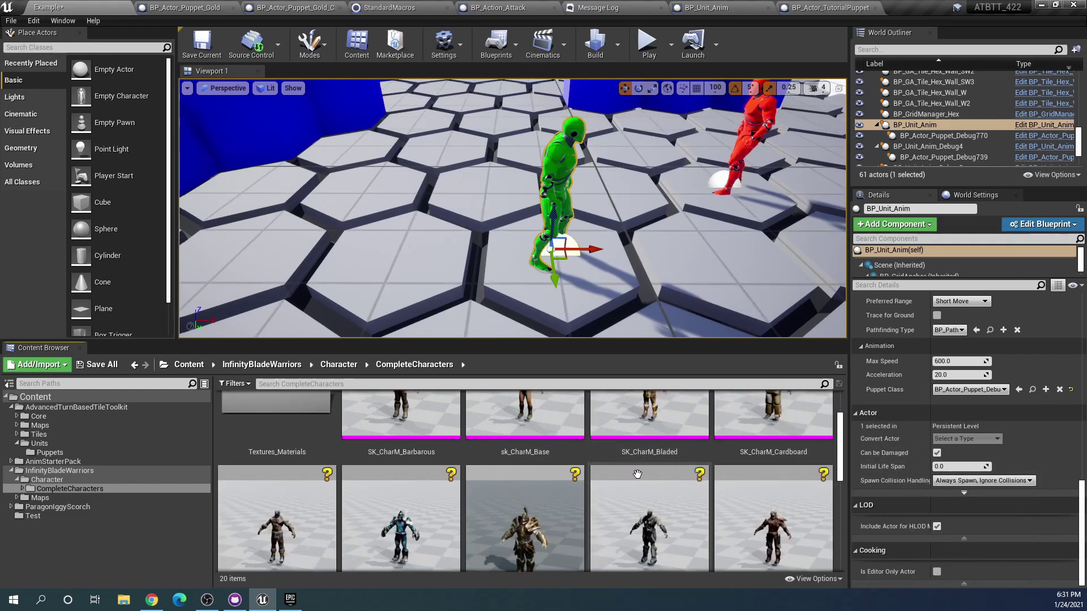
{"action": "scroll", "coordinate": [679, 467], "scroll_direction": "up", "scroll_amount": 2}
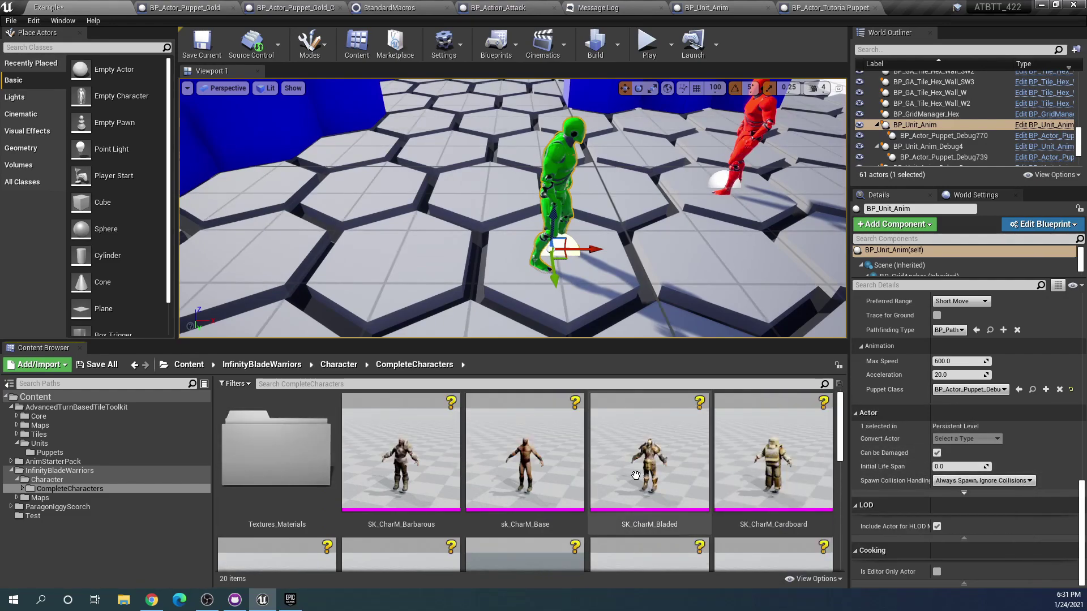
{"action": "left_click", "coordinate": [754, 457]}
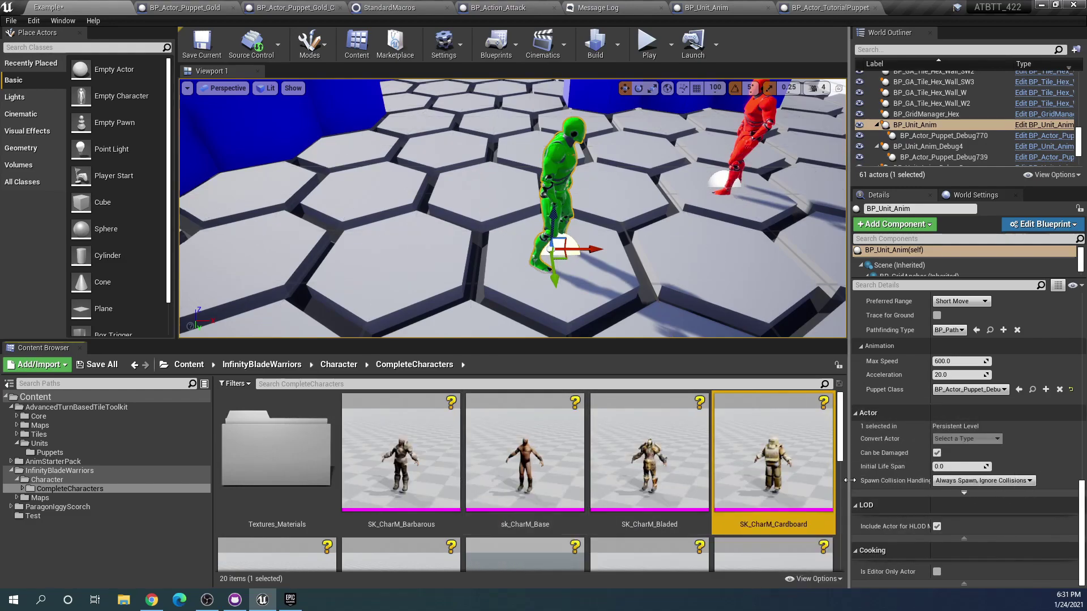
{"action": "scroll", "coordinate": [778, 437], "scroll_direction": "down", "scroll_amount": 1}
{"action": "scroll", "coordinate": [778, 437], "scroll_direction": "down", "scroll_amount": 2}
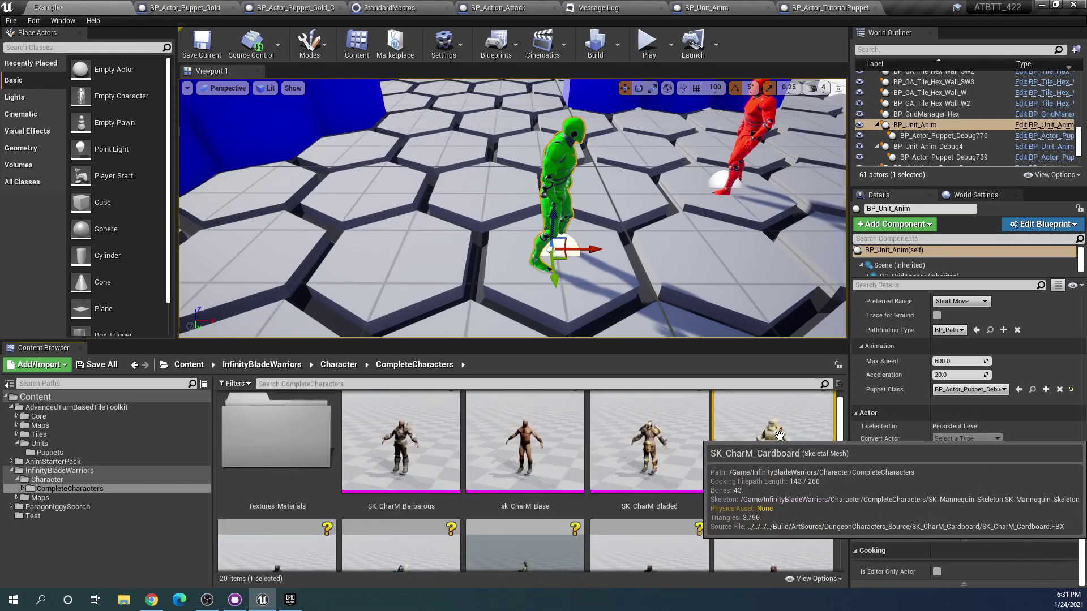
{"action": "scroll", "coordinate": [778, 438], "scroll_direction": "up", "scroll_amount": 2}
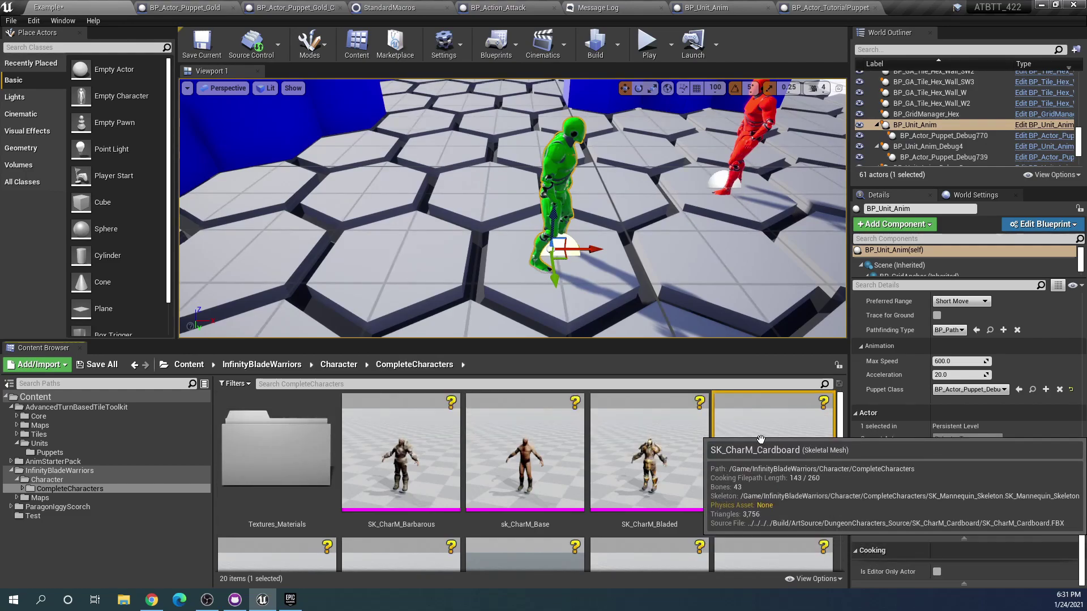
{"action": "scroll", "coordinate": [725, 473], "scroll_direction": "down", "scroll_amount": 1}
{"action": "scroll", "coordinate": [725, 473], "scroll_direction": "down", "scroll_amount": 2}
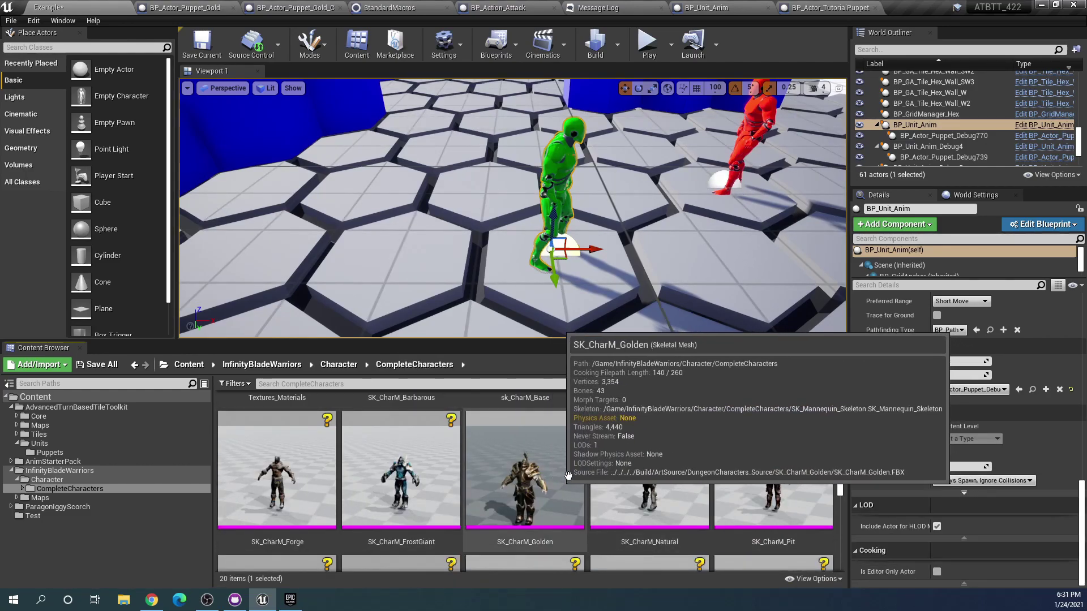
Open SK_CharM_Golden in the mesh editor and close the BP_Actor_Puppet_Gold, BP_Actor_Puppet_Gold_C and StandardMacros tabs.
{"action": "double_click", "coordinate": [530, 500]}
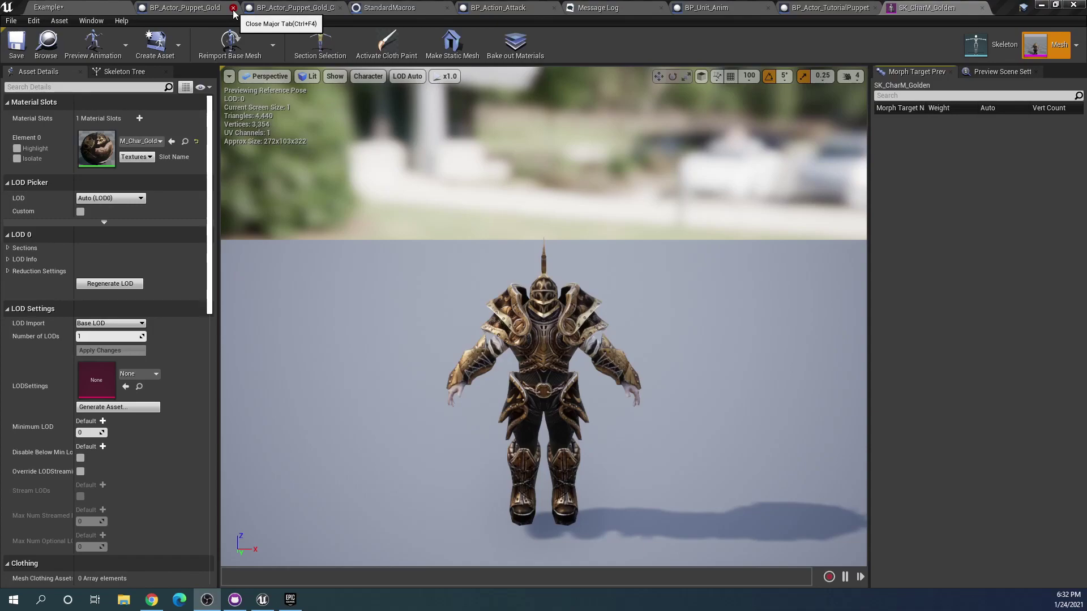
{"action": "left_click", "coordinate": [233, 7]}
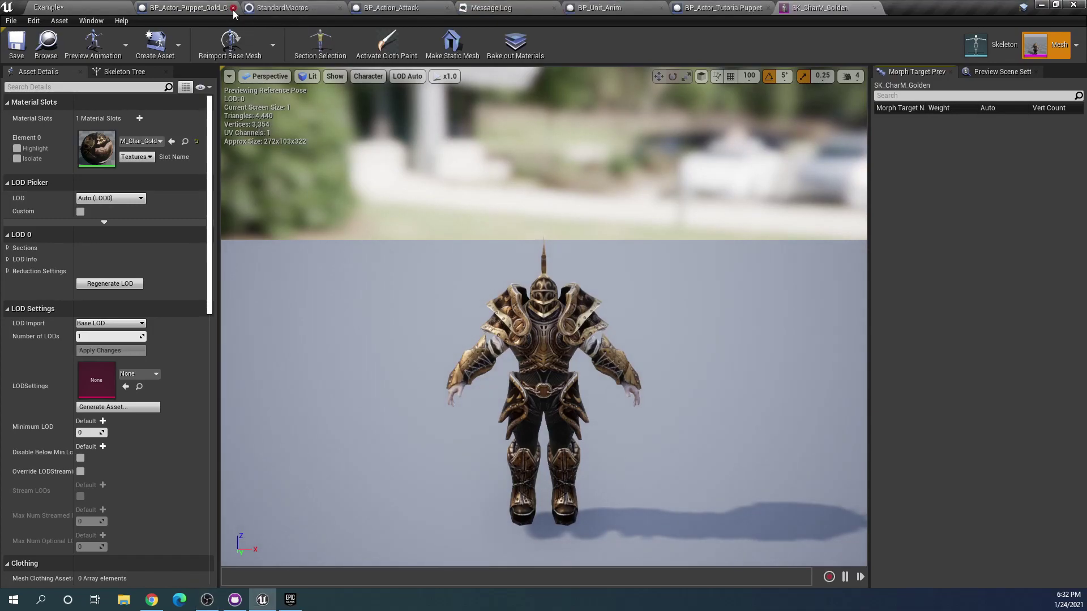
{"action": "left_click", "coordinate": [233, 8]}
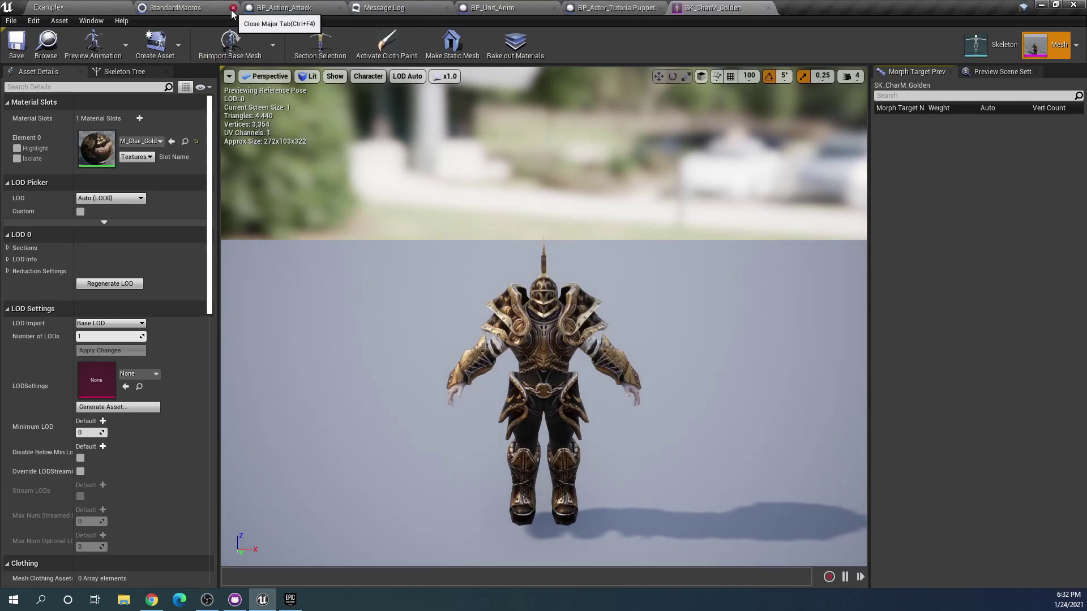
{"action": "left_click", "coordinate": [234, 8]}
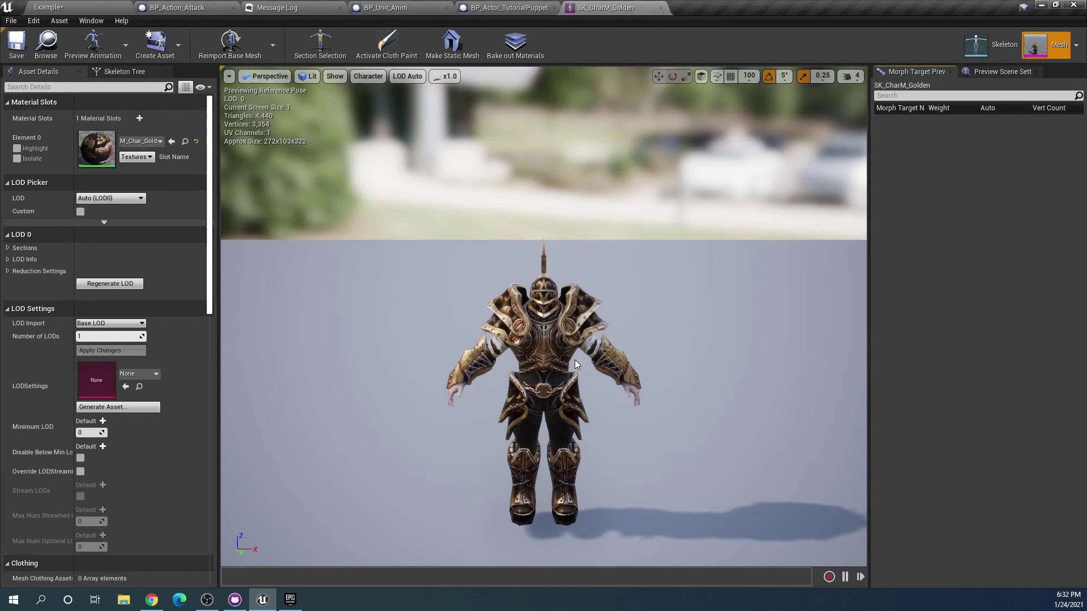
In BP_Actor_TutorialPuppet, set the UnitMesh's Skeletal Mesh to SK_CharM_Golden.
{"action": "left_click", "coordinate": [510, 8]}
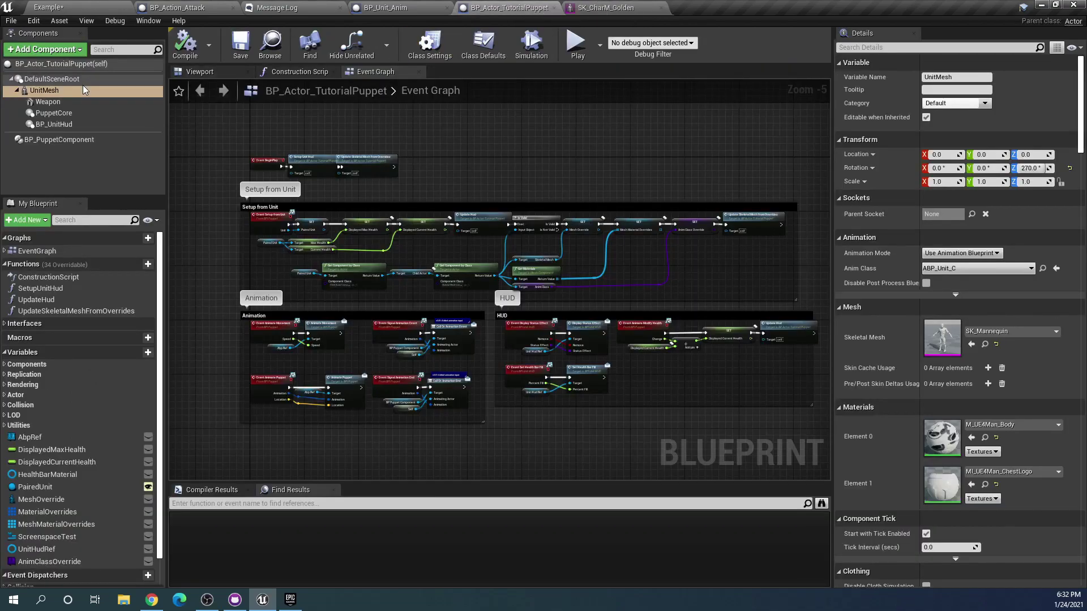
{"action": "left_click", "coordinate": [995, 334]}
{"action": "left_click", "coordinate": [994, 334]}
{"action": "left_click", "coordinate": [197, 72]}
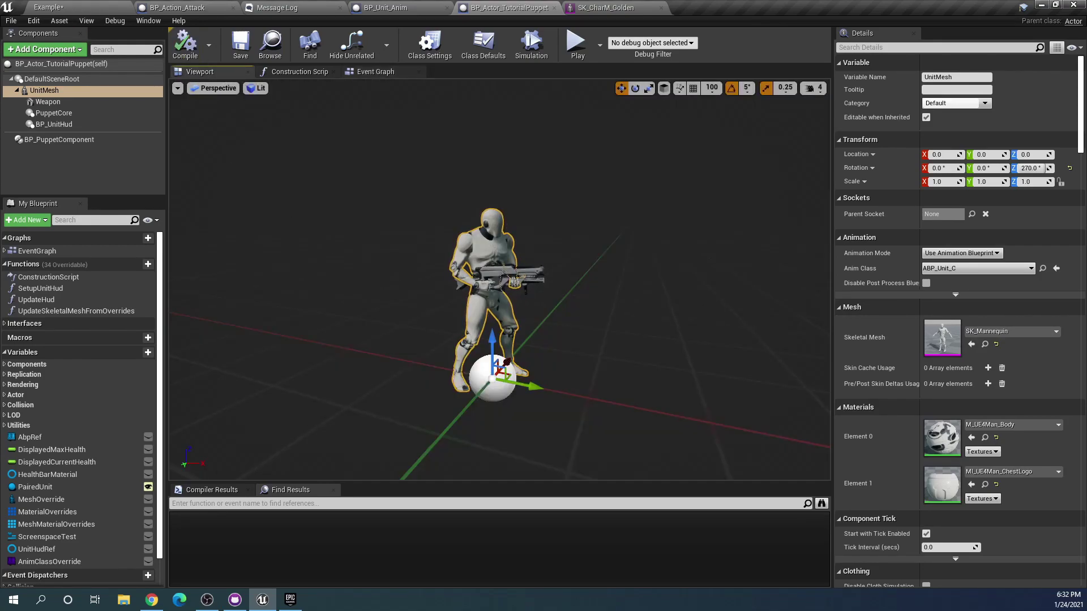
{"action": "left_click", "coordinate": [1010, 331]}
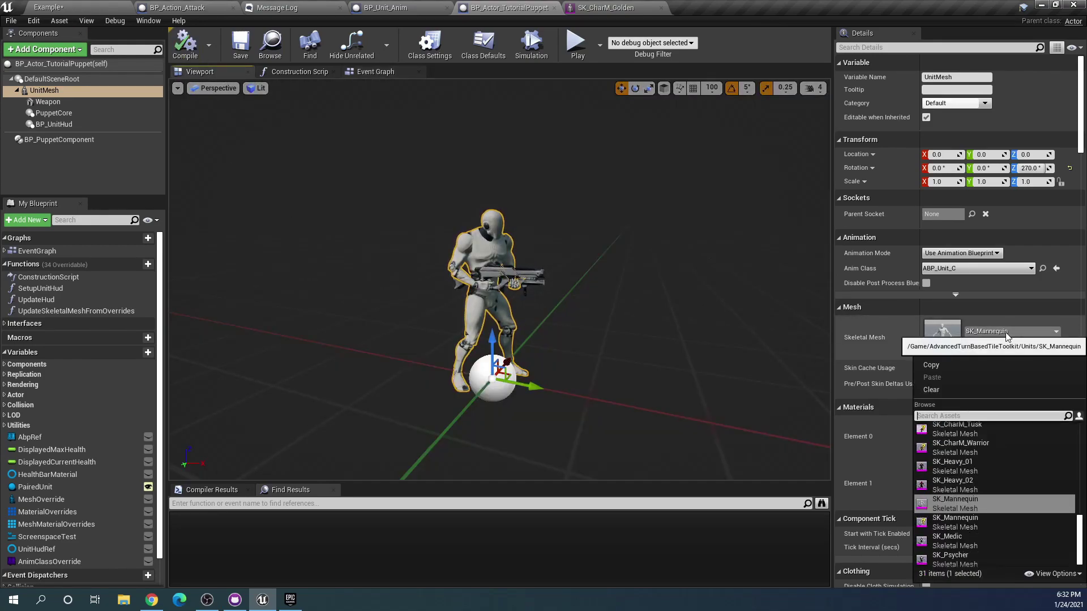
{"action": "type", "text": "c"}
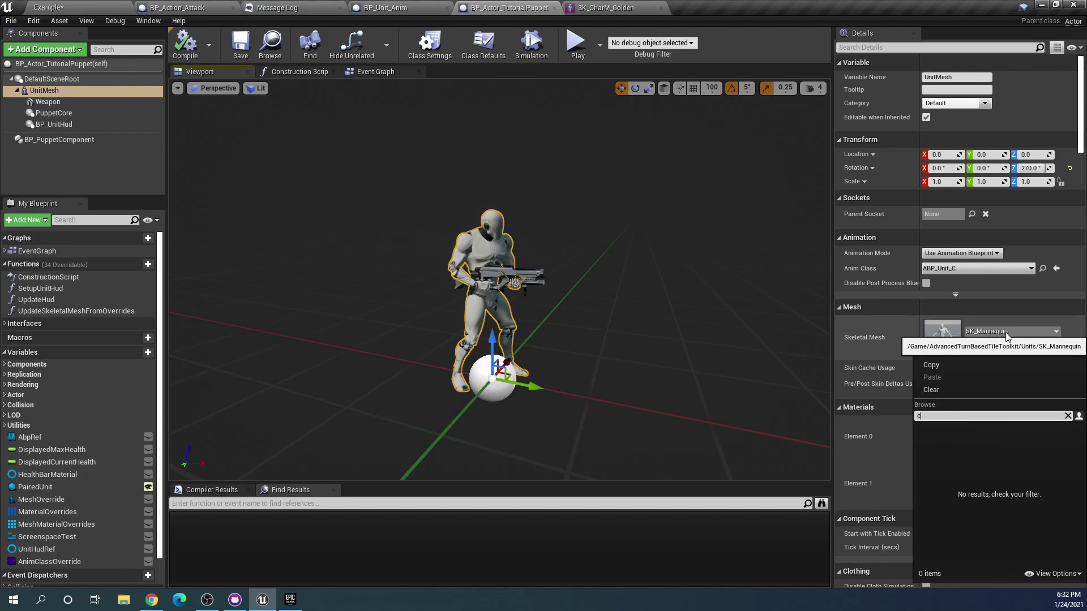
{"action": "type", "text": "armharm_"}
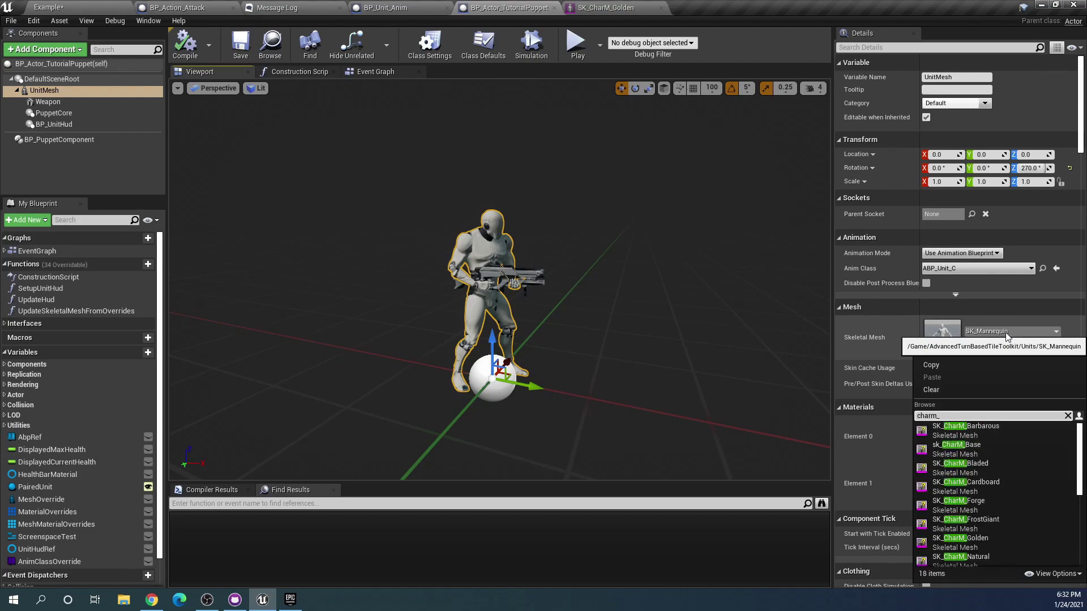
{"action": "type", "text": "gol"}
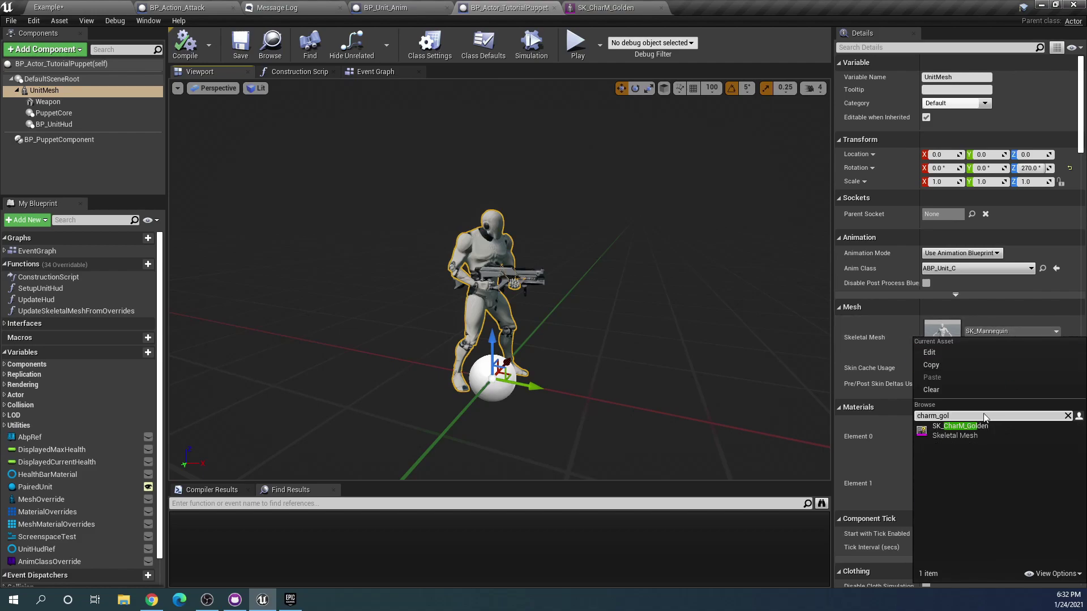
{"action": "left_click", "coordinate": [973, 430]}
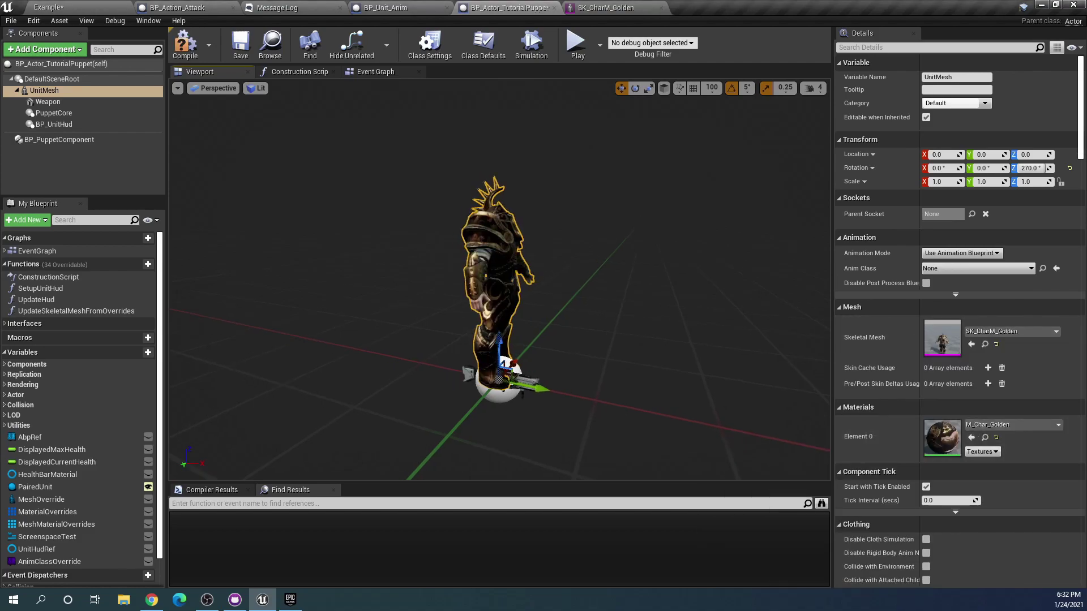
Set the UnitMesh's Anim Class to ABP_Unit_C.
{"action": "left_click_drag", "start_coordinate": [652, 295], "coordinate": [493, 334], "text": "alt"}
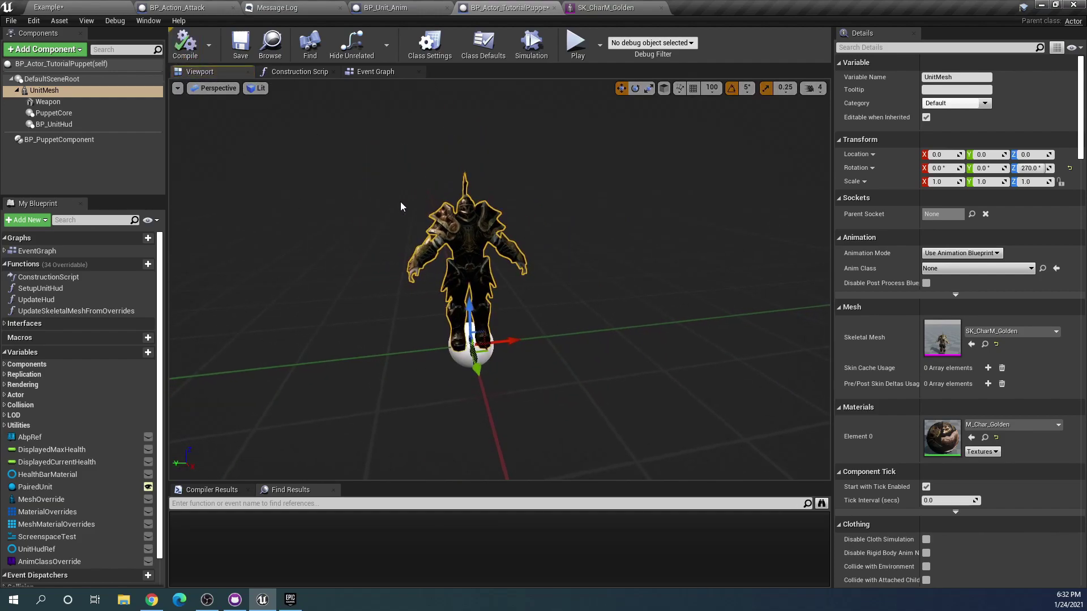
{"action": "left_click", "coordinate": [977, 268]}
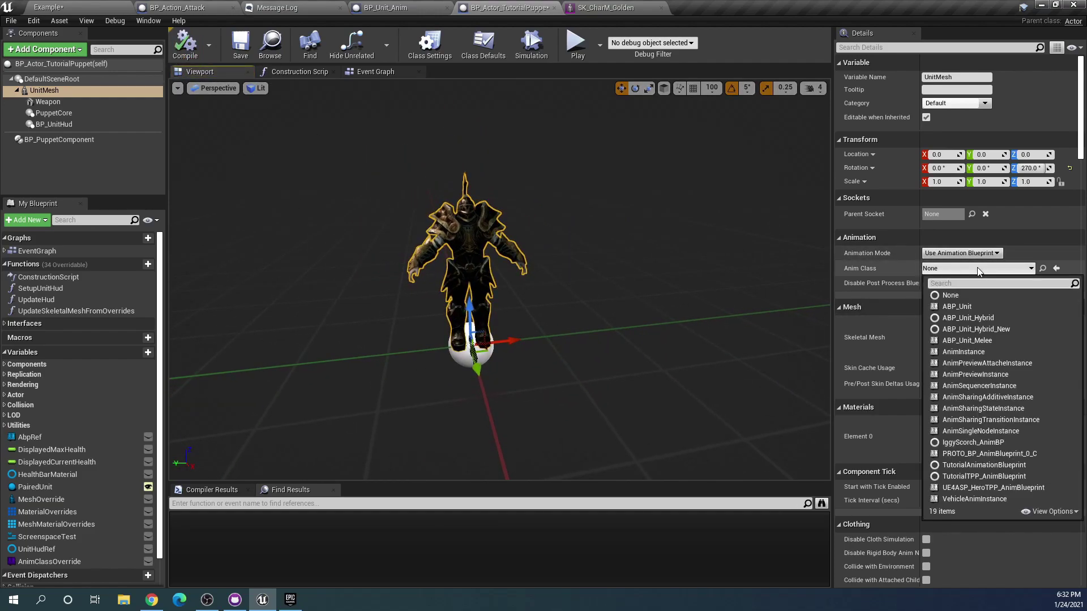
{"action": "left_click", "coordinate": [976, 308]}
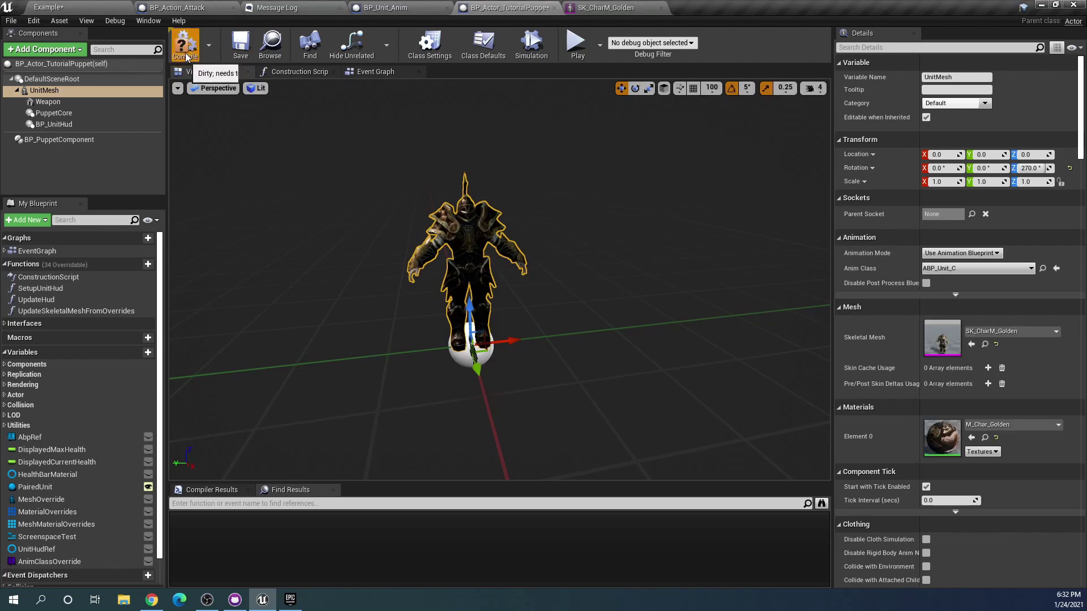
In the Example level, set BP_Unit_Anim's Puppet Class to BP_Actor_TutorialPuppet by searching 'tut'.
{"action": "left_click", "coordinate": [103, 7]}
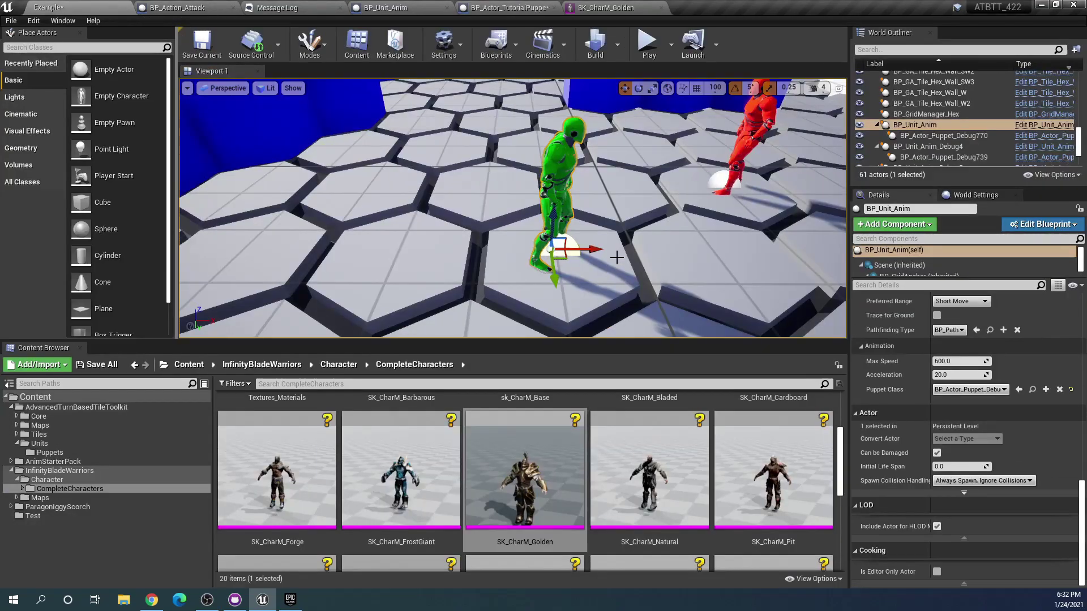
{"action": "scroll", "coordinate": [617, 244], "scroll_direction": "down", "scroll_amount": 10}
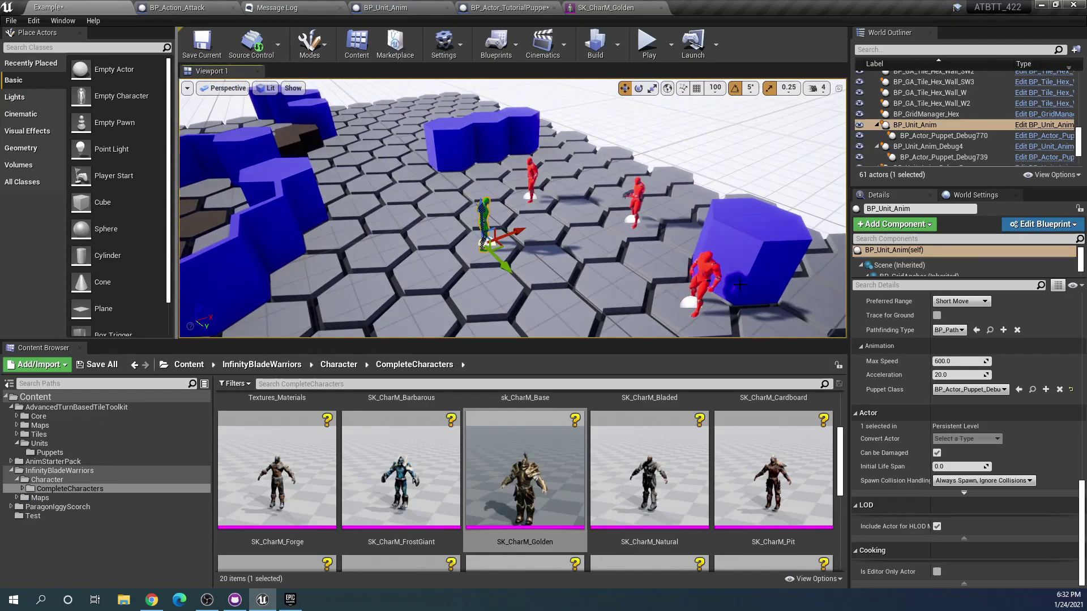
{"action": "scroll", "coordinate": [520, 470], "scroll_direction": "down", "scroll_amount": 2, "text": "ctrl"}
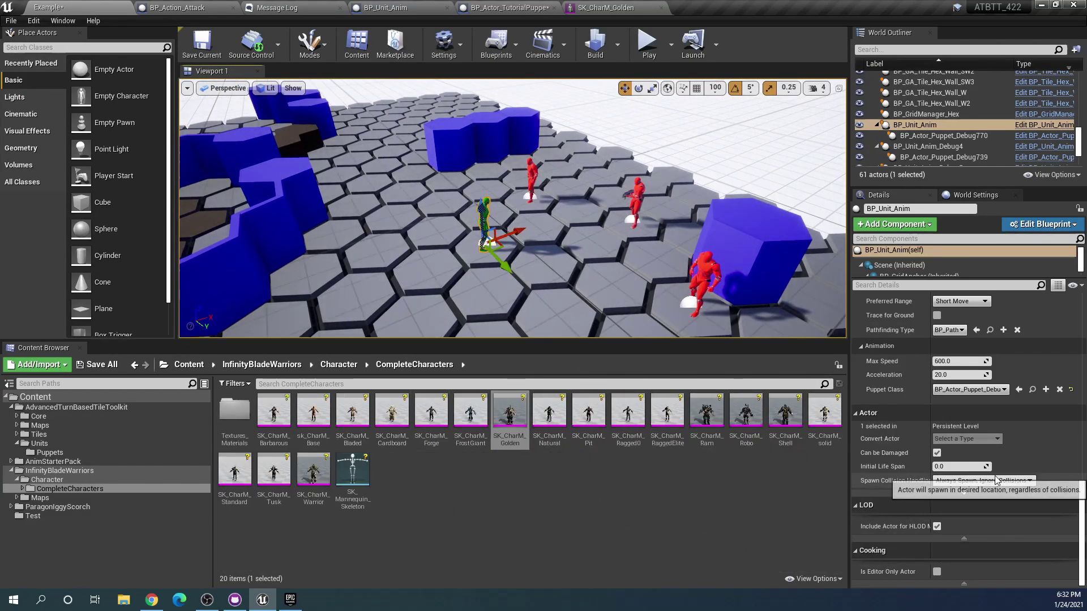
{"action": "left_click", "coordinate": [994, 390]}
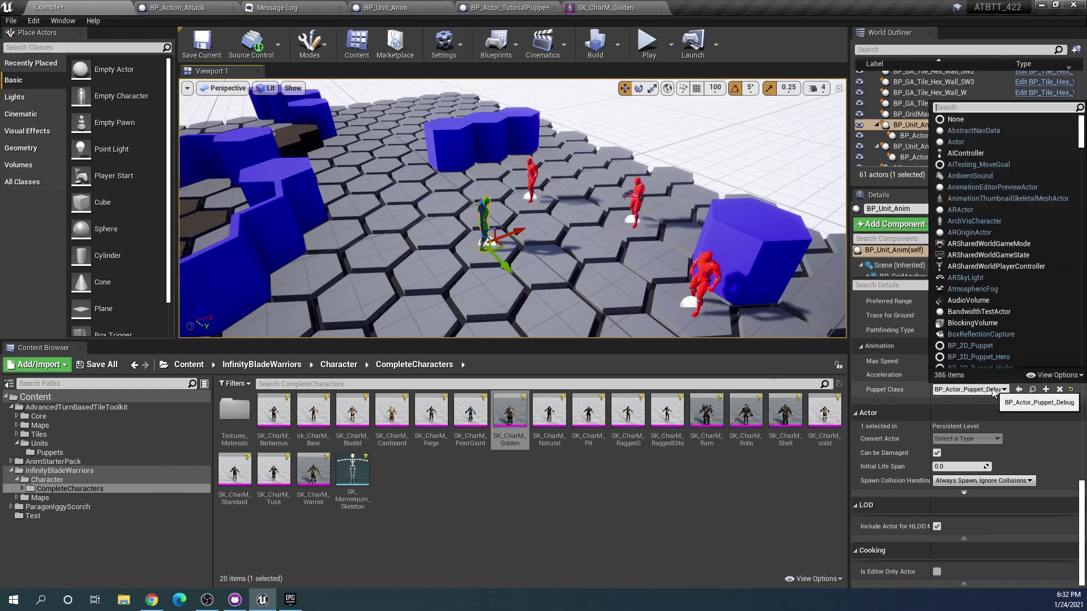
{"action": "type", "text": "tut"}
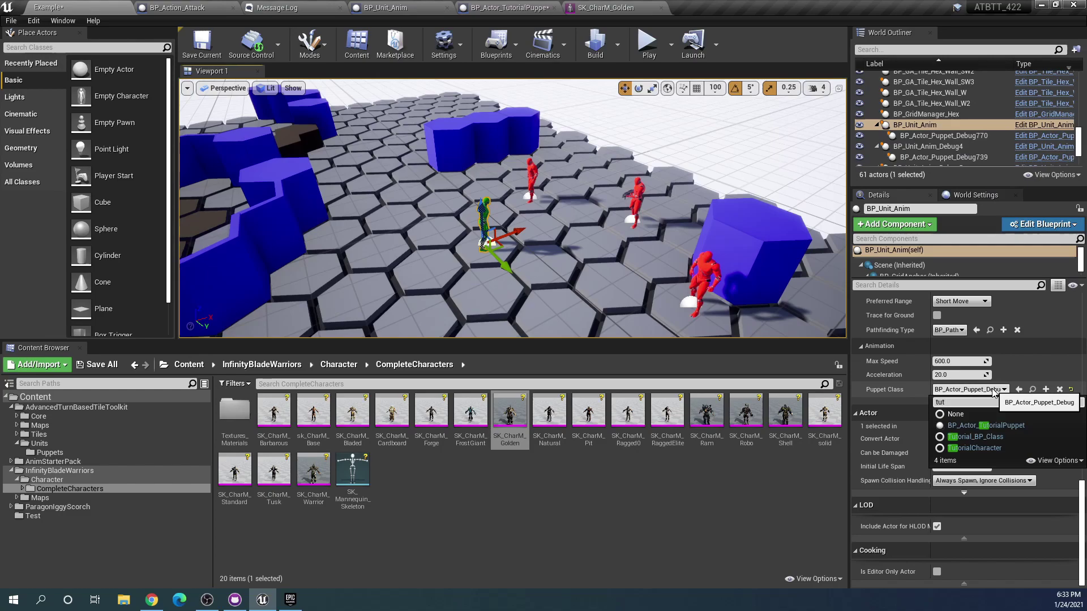
{"action": "left_click", "coordinate": [989, 425]}
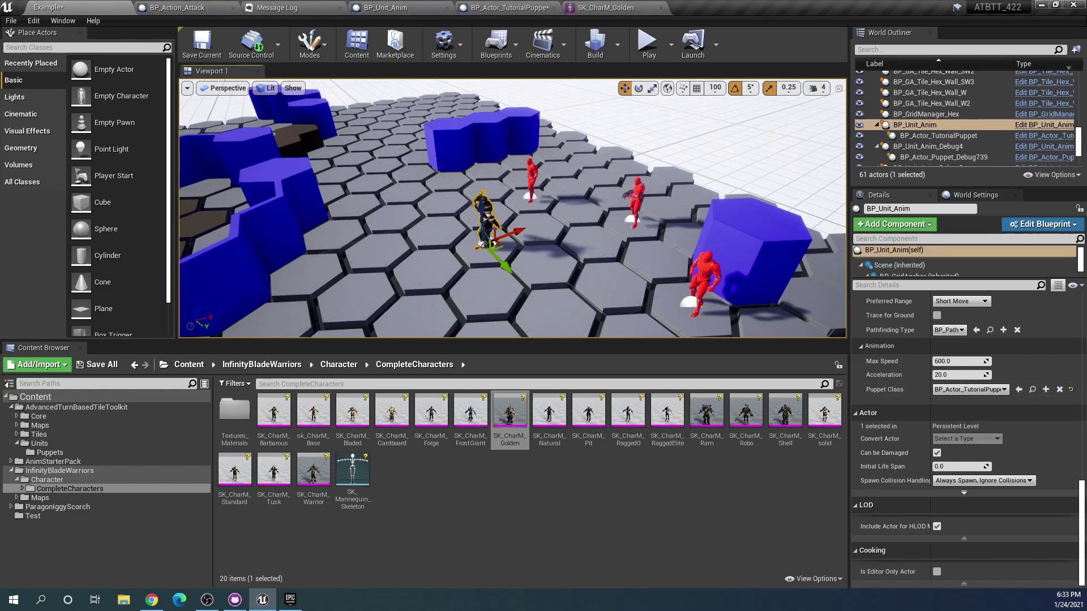
Play the level, preview a move path and view the golden unit among red enemies, then stop.
{"action": "left_click", "coordinate": [649, 43]}
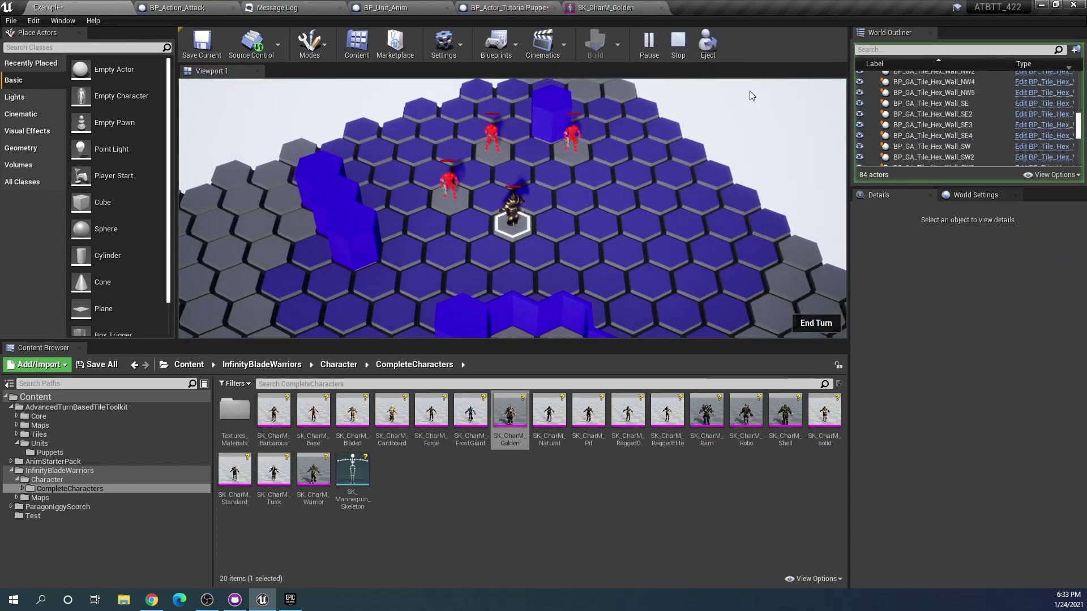
{"action": "left_click", "coordinate": [595, 176]}
{"action": "scroll", "coordinate": [676, 189], "scroll_direction": "up", "scroll_amount": 2}
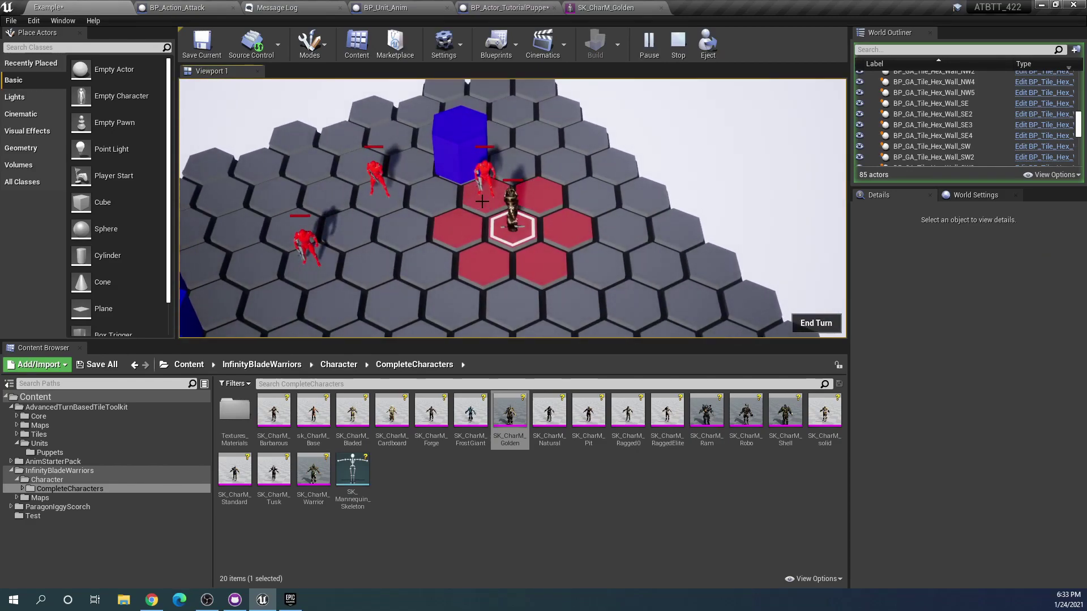
{"action": "scroll", "coordinate": [453, 207], "scroll_direction": "up", "scroll_amount": 2}
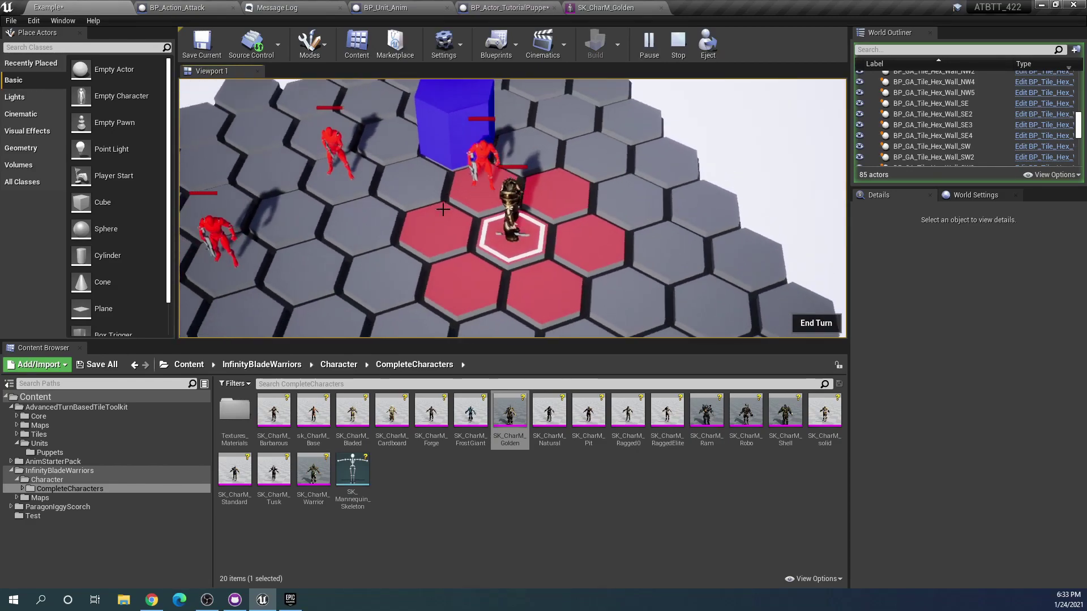
{"action": "key", "text": "e"}
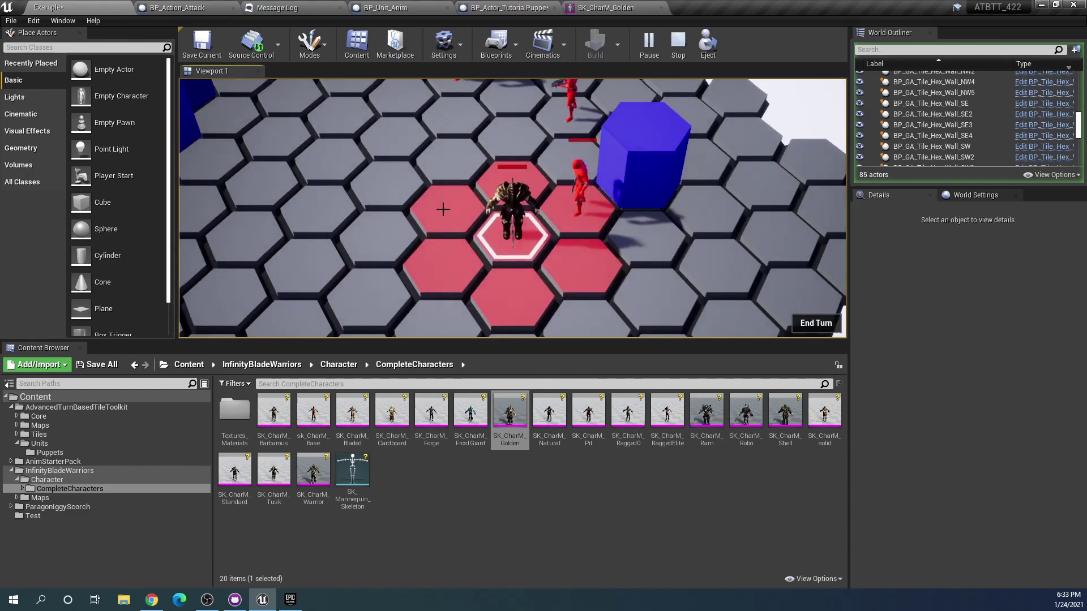
{"action": "scroll", "coordinate": [447, 221], "scroll_direction": "up", "scroll_amount": 3}
{"action": "scroll", "coordinate": [449, 228], "scroll_direction": "down", "scroll_amount": 3}
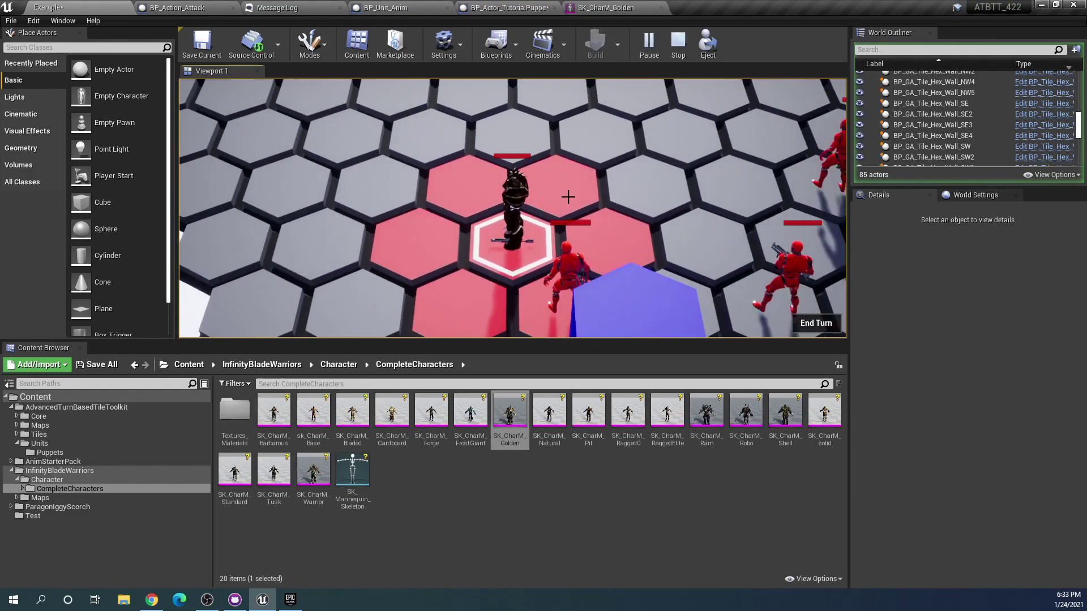
{"action": "key", "text": "e"}
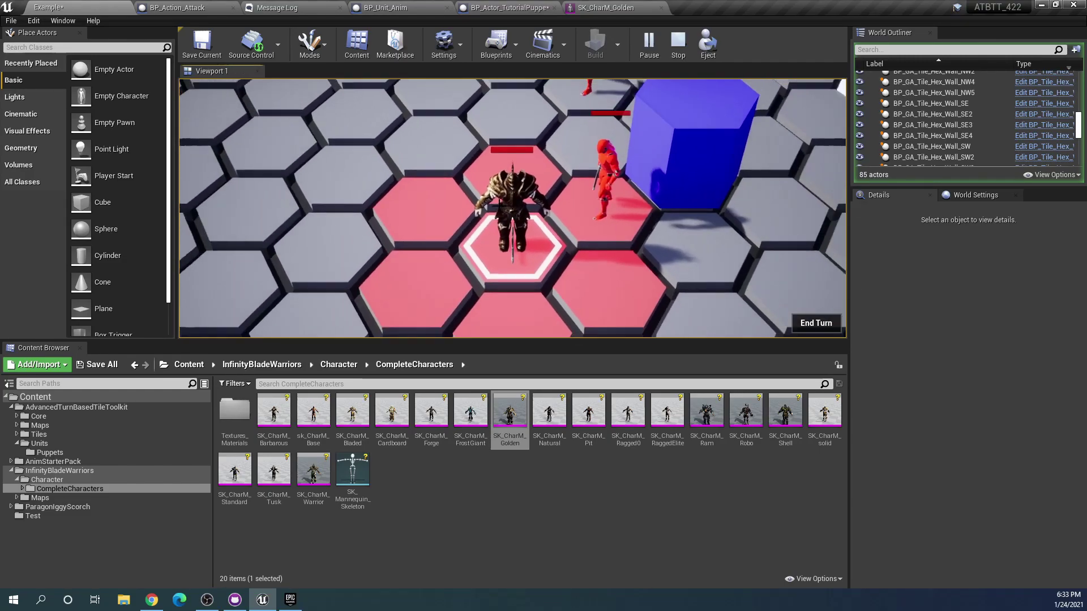
{"action": "scroll", "coordinate": [481, 165], "scroll_direction": "down", "scroll_amount": 3}
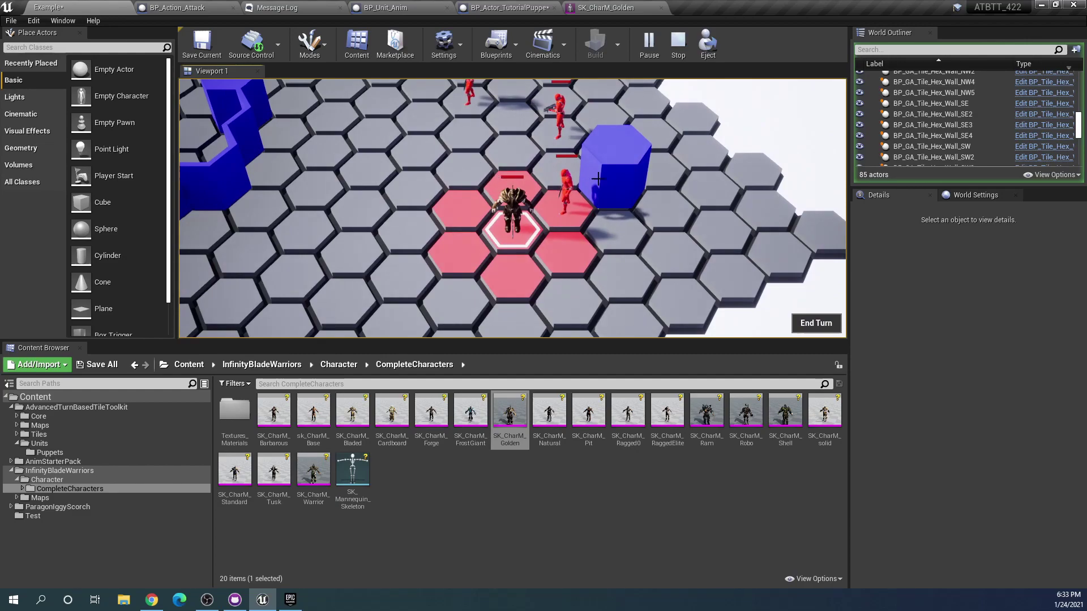
{"action": "left_click", "coordinate": [678, 46]}
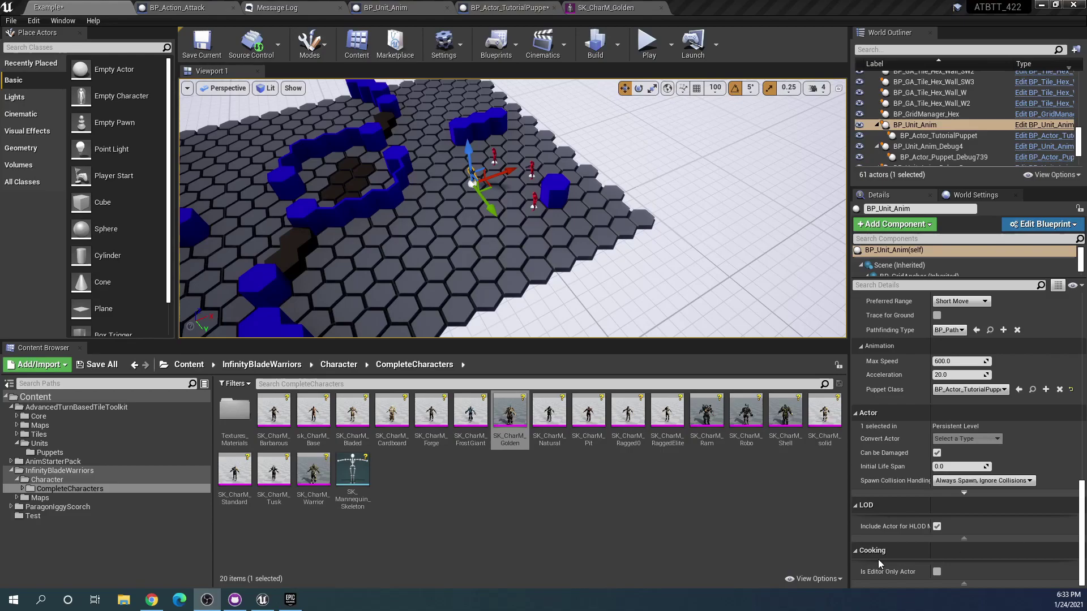
Go to the AdvancedTurnBasedTileToolkit Units folder in the Content Browser tree.
{"action": "mouse_move", "coordinate": [519, 410]}
From the Units folder, inspect ABP_Unit and its UE4_Mannequin_Skeleton, then return to the Example level.
{"action": "left_click", "coordinate": [73, 442]}
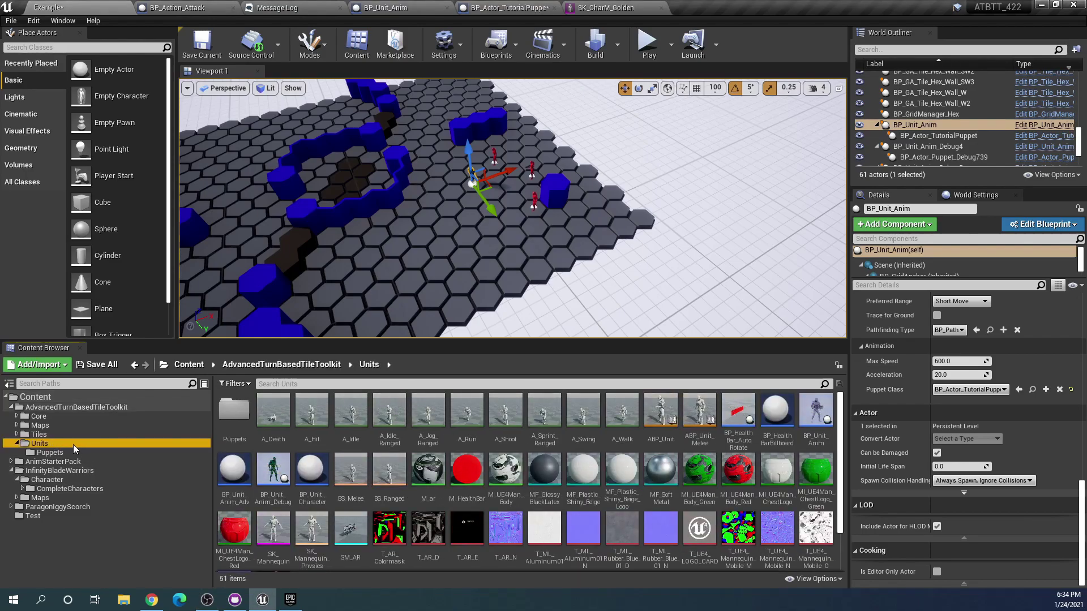
{"action": "double_click", "coordinate": [655, 421]}
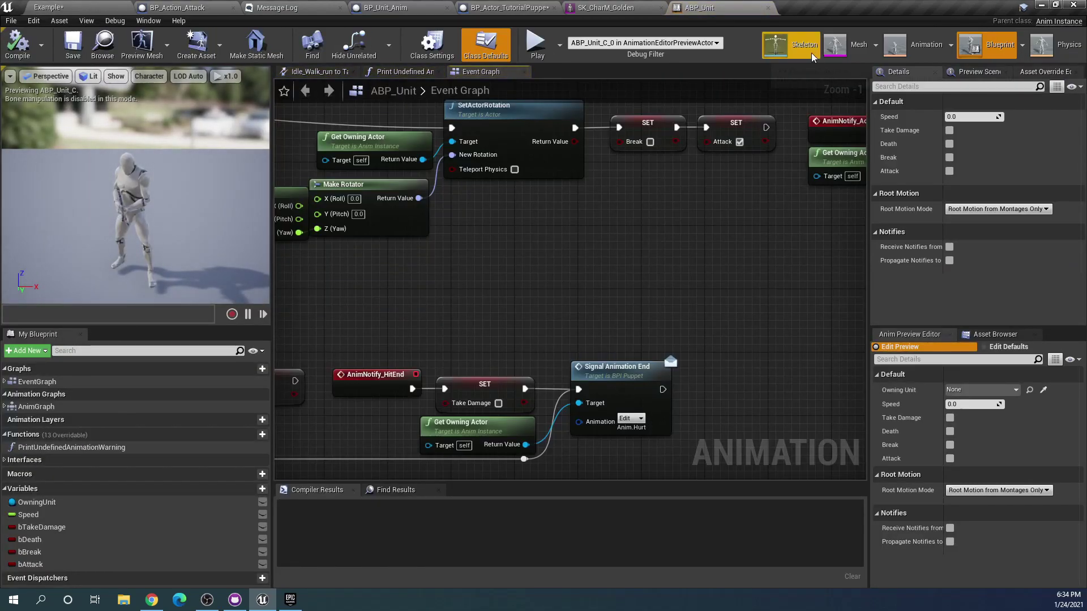
{"action": "left_click", "coordinate": [806, 48]}
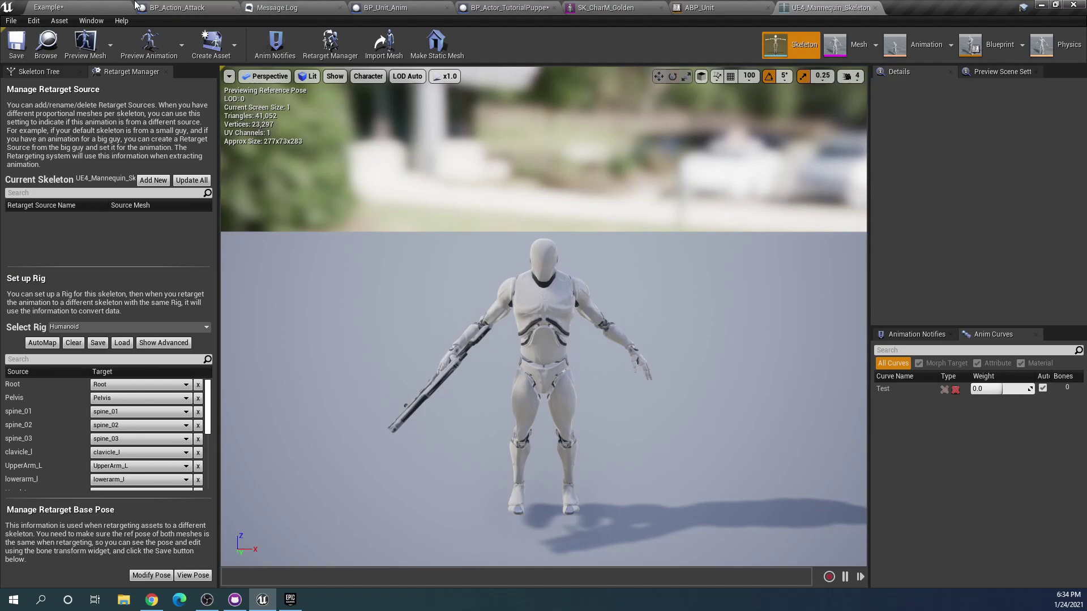
{"action": "left_click", "coordinate": [73, 7]}
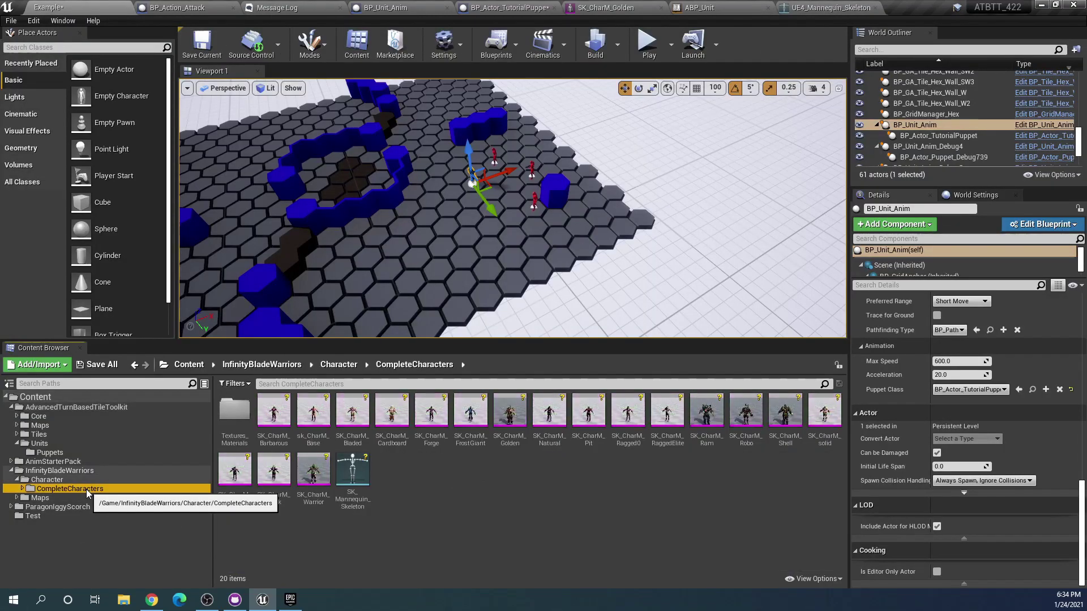
Open the Assign Skeleton picker for SK_CharM_Golden and widen it to show full skeleton paths.
{"action": "right_click", "coordinate": [505, 419]}
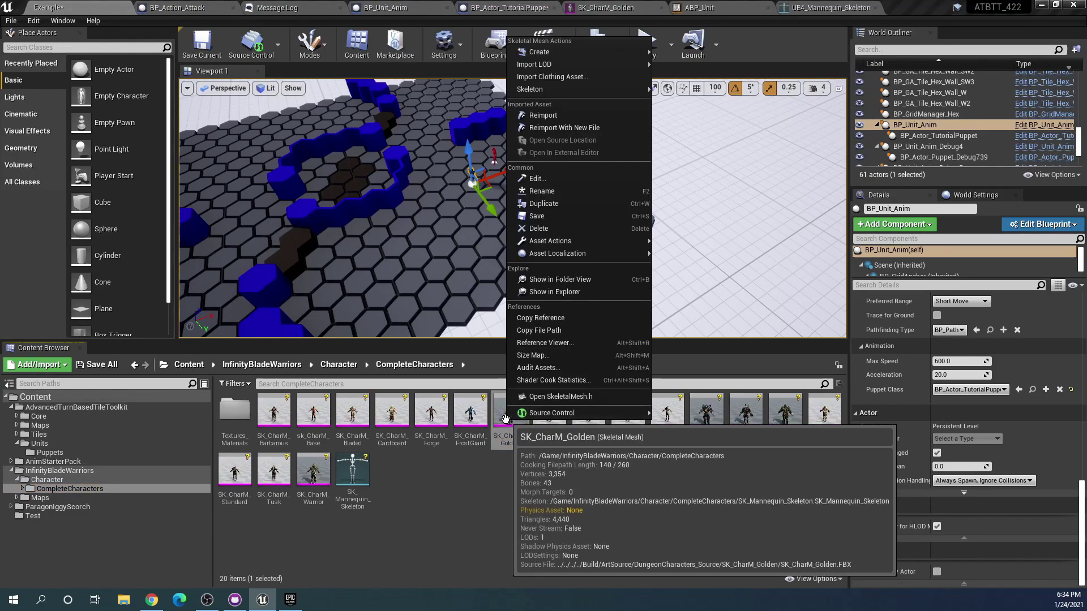
{"action": "mouse_move", "coordinate": [597, 91]}
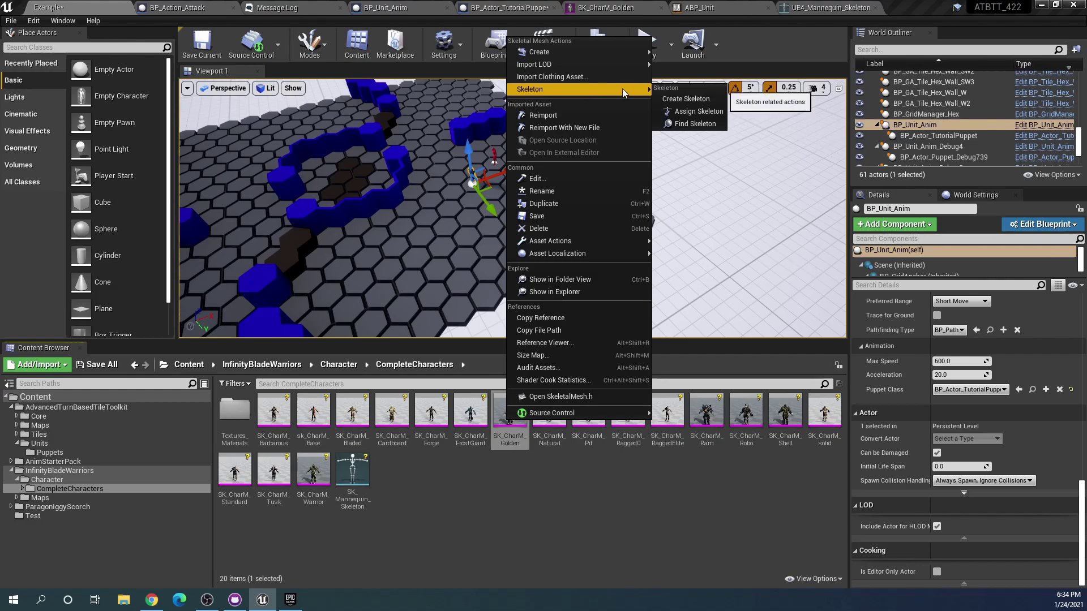
{"action": "left_click", "coordinate": [700, 114]}
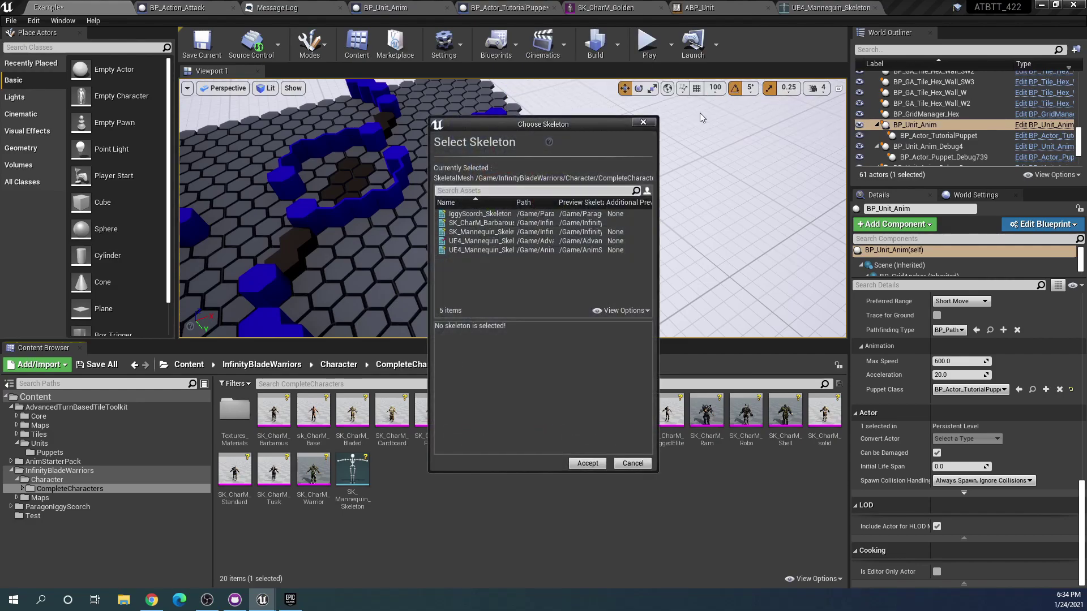
{"action": "left_click_drag", "start_coordinate": [600, 124], "coordinate": [467, 108]}
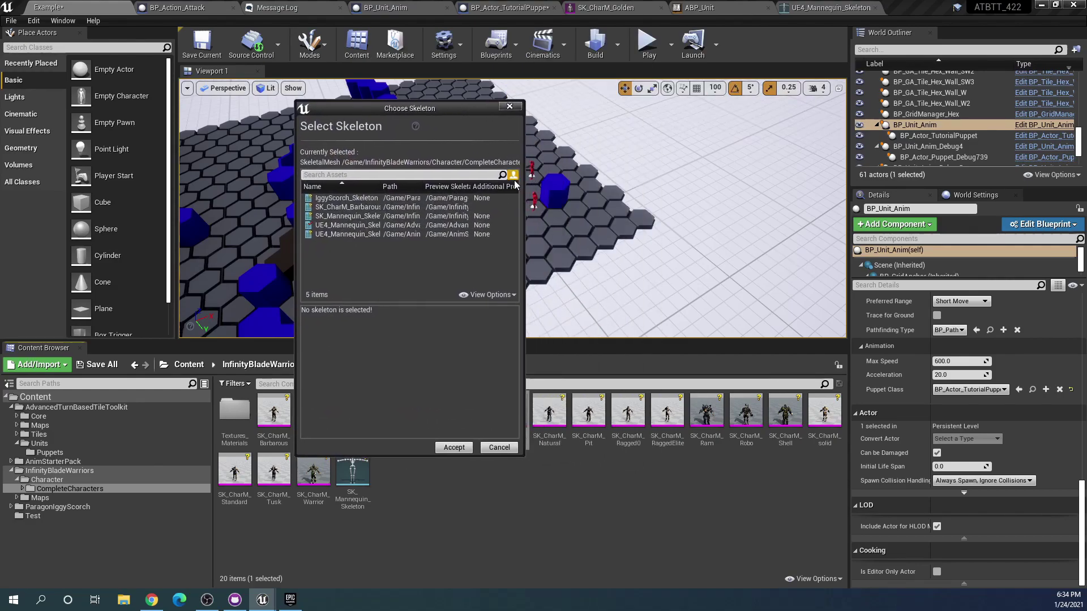
{"action": "left_click_drag", "start_coordinate": [523, 184], "coordinate": [886, 186]}
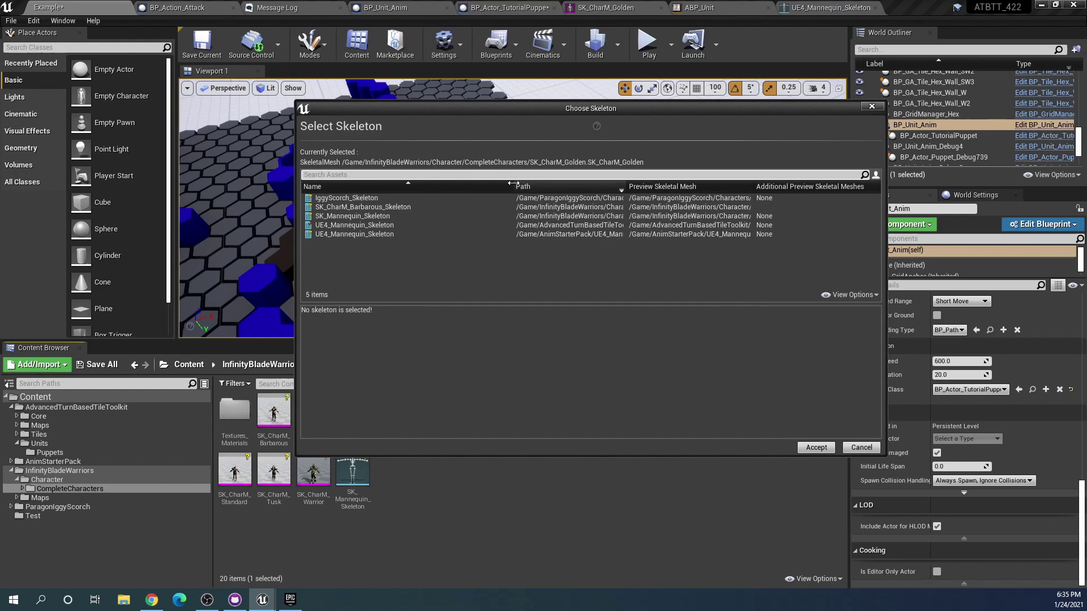
{"action": "left_click_drag", "start_coordinate": [512, 183], "coordinate": [431, 192]}
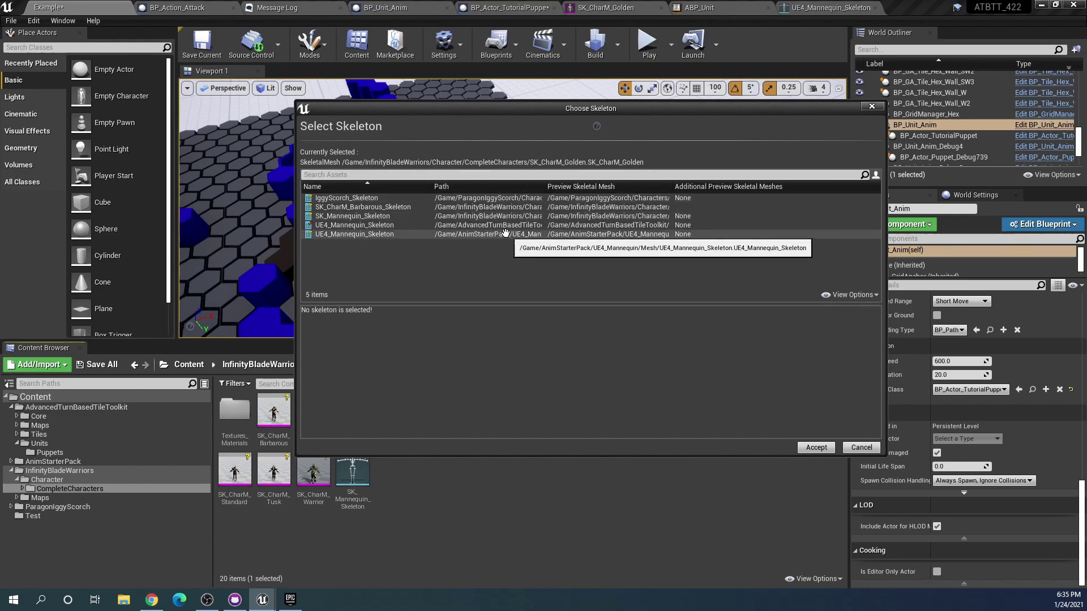
Assign the AdvancedTurnBasedTileToolkit UE4_Mannequin_Skeleton to SK_CharM_Golden and open the mesh.
{"action": "left_click", "coordinate": [425, 225]}
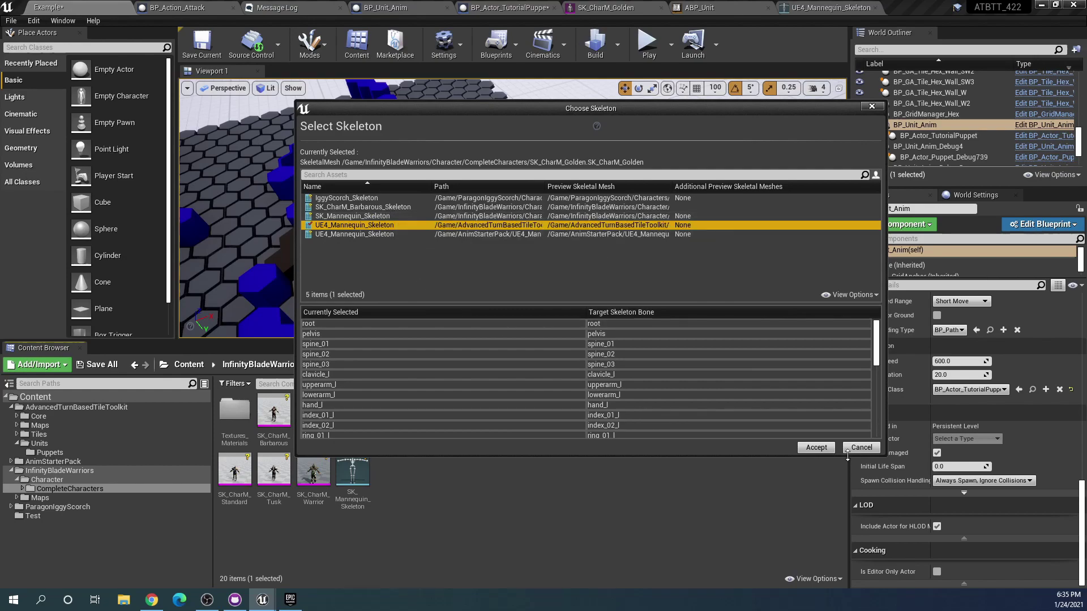
{"action": "left_click", "coordinate": [340, 225], "text": "ctrl"}
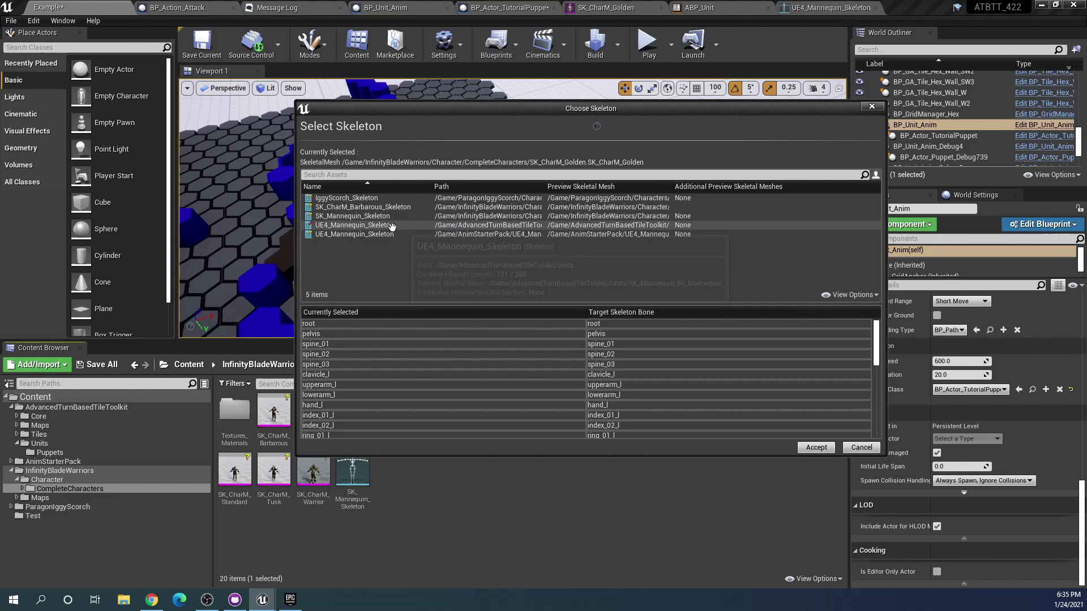
{"action": "left_click", "coordinate": [374, 224]}
{"action": "left_click", "coordinate": [818, 448]}
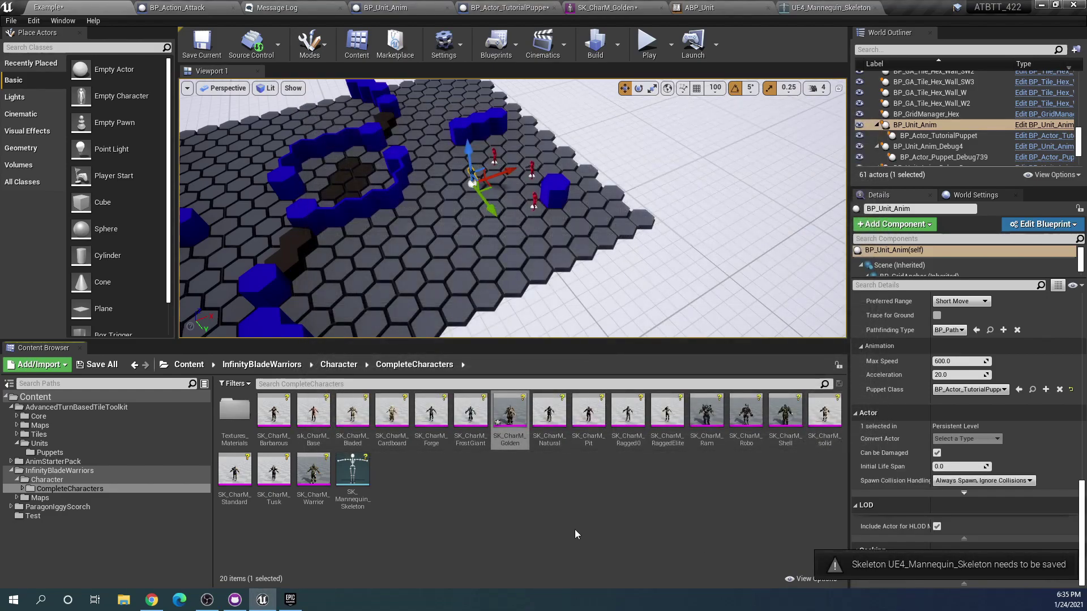
{"action": "double_click", "coordinate": [512, 418]}
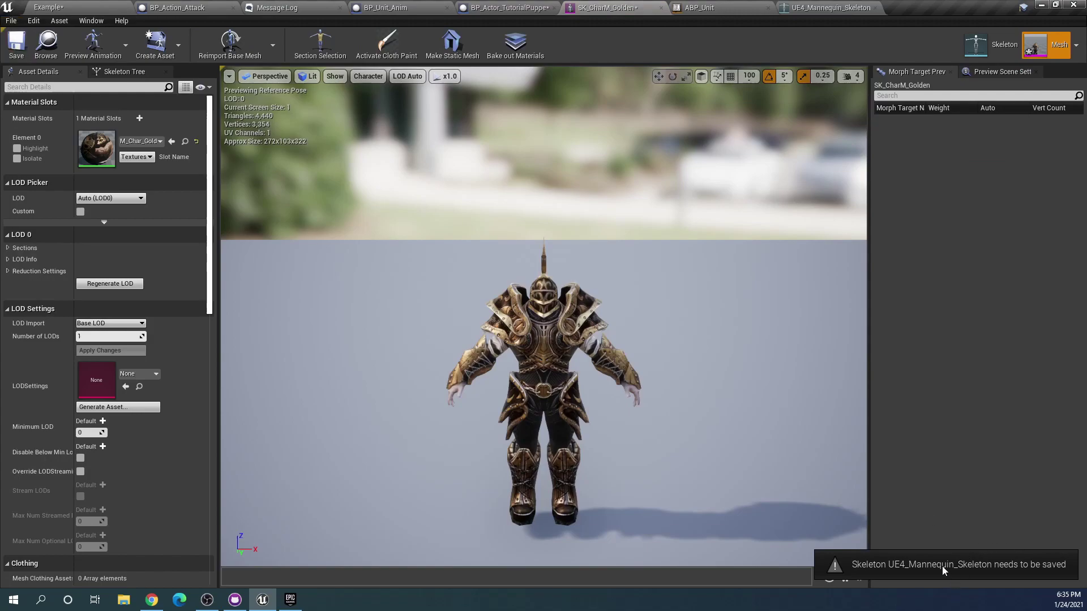
Save SK_CharM_Golden, return to the Example level, and play-test the golden-mesh unit.
{"action": "key", "text": "ctrl+s"}
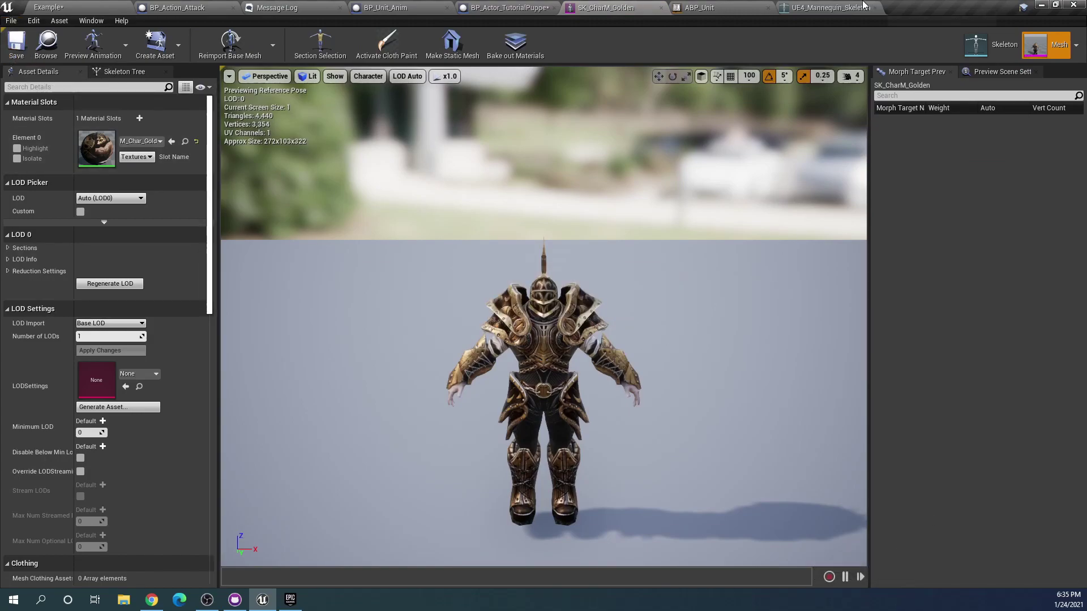
{"action": "left_click", "coordinate": [862, 5]}
{"action": "left_click", "coordinate": [528, 9]}
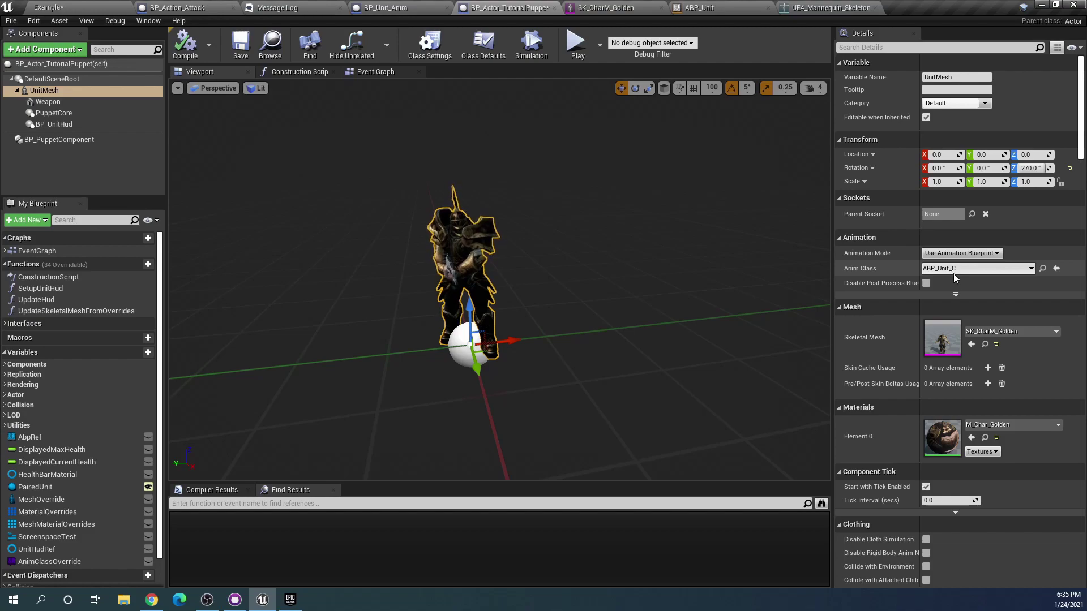
{"action": "left_click", "coordinate": [98, 12]}
{"action": "left_click", "coordinate": [649, 48]}
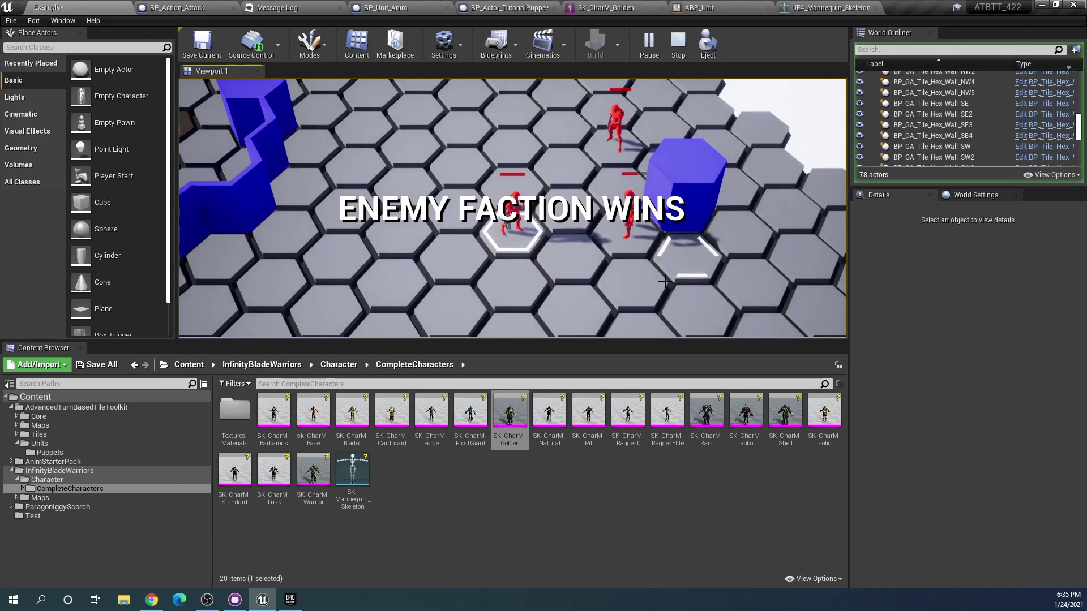
{"action": "left_click", "coordinate": [678, 45]}
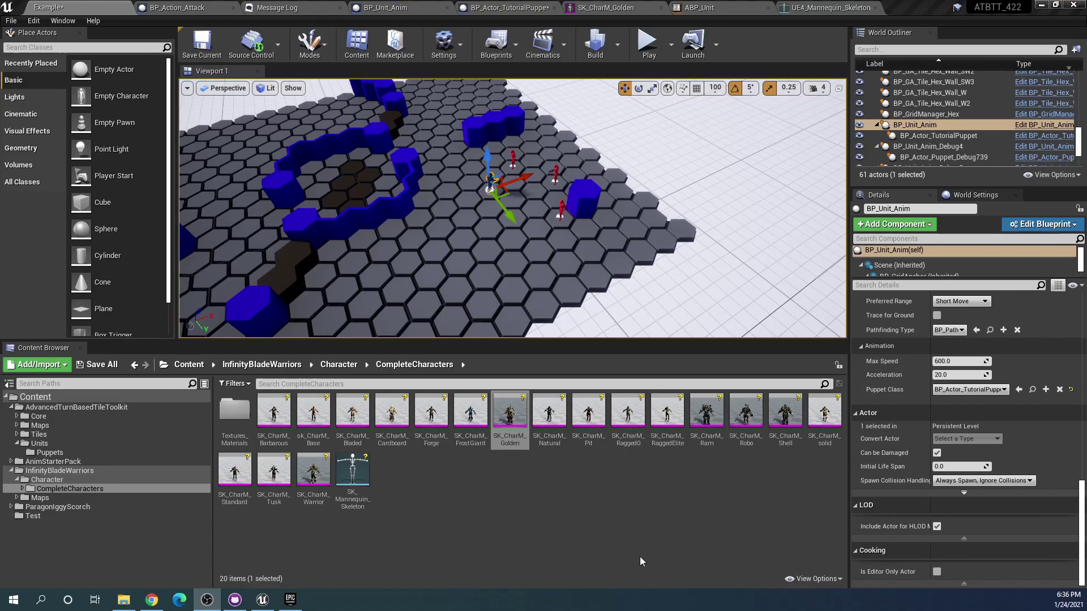
Create BP_Actor_TutorialPuppet_Child in the Puppets folder, then select SK_CharM_Natural in CompleteCharacters.
{"action": "left_click", "coordinate": [70, 454]}
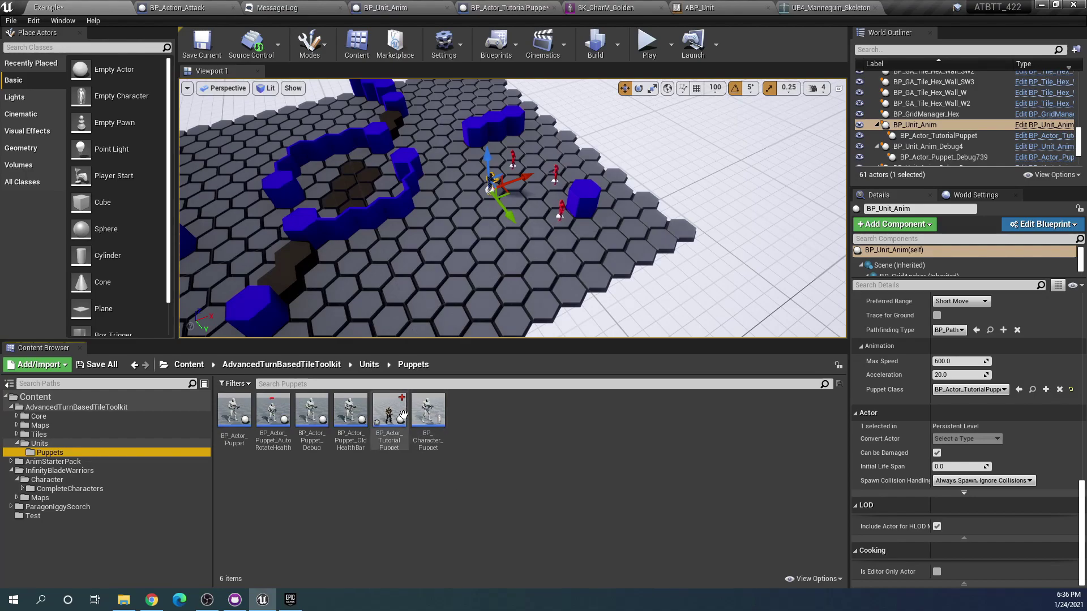
{"action": "left_click", "coordinate": [381, 443]}
{"action": "right_click", "coordinate": [381, 443]}
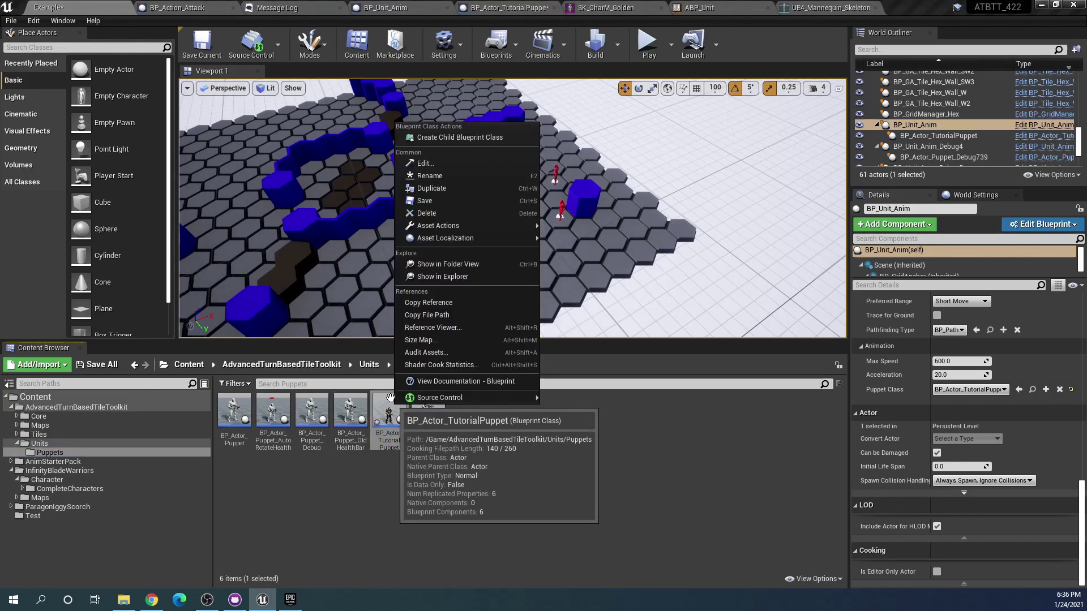
{"action": "left_click", "coordinate": [473, 145]}
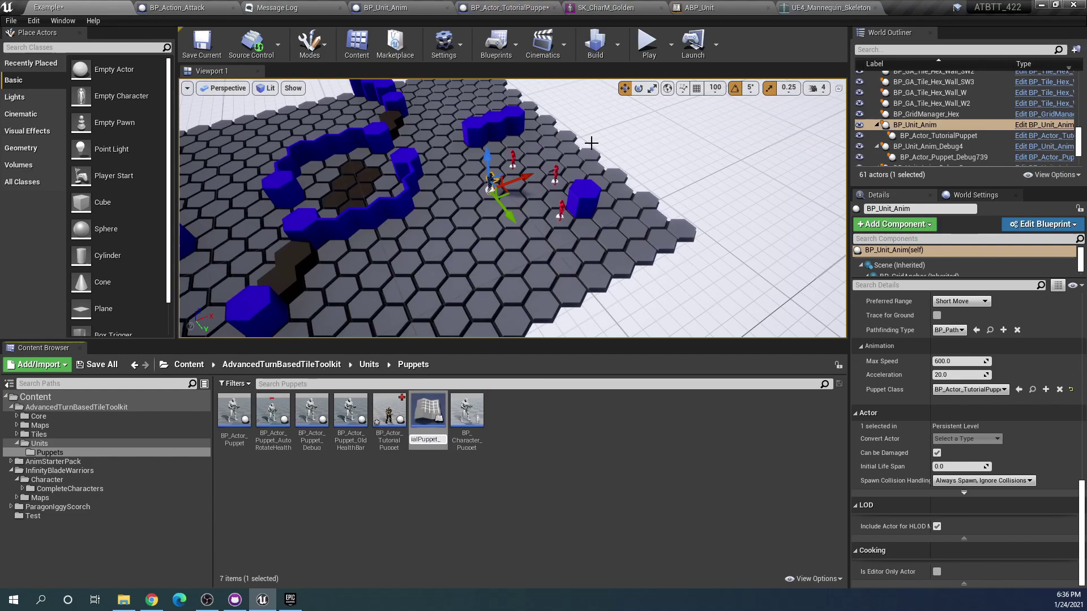
{"action": "key", "text": "Return"}
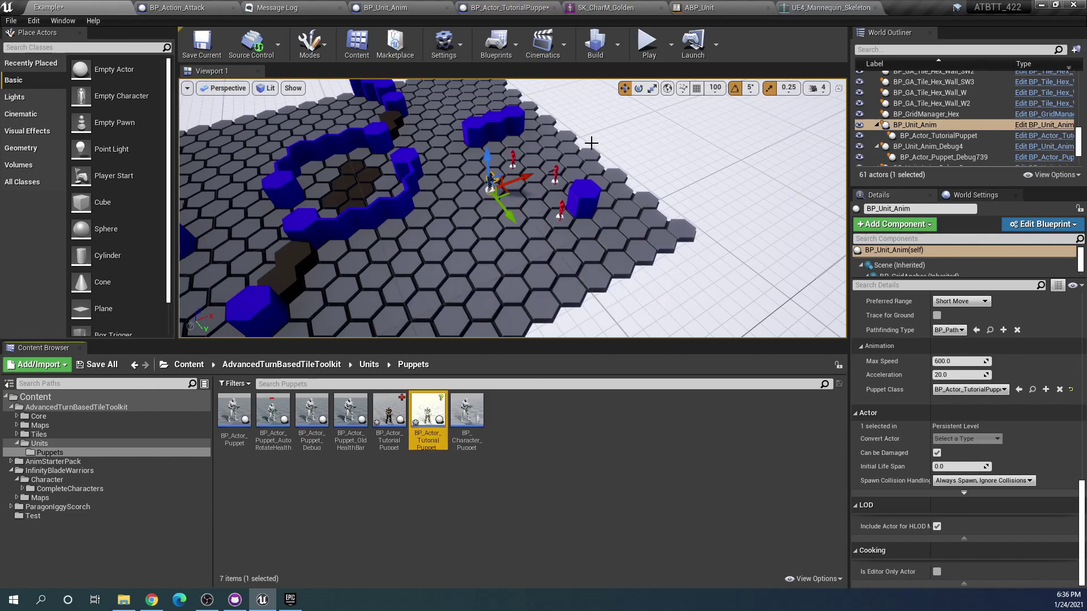
{"action": "left_click", "coordinate": [74, 489]}
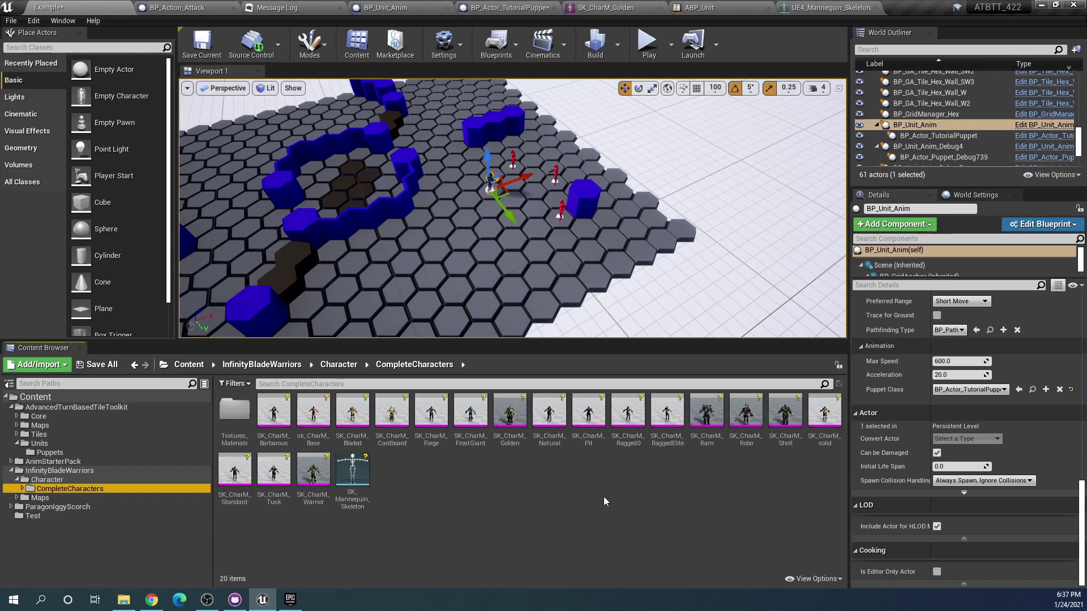
{"action": "left_click", "coordinate": [552, 417]}
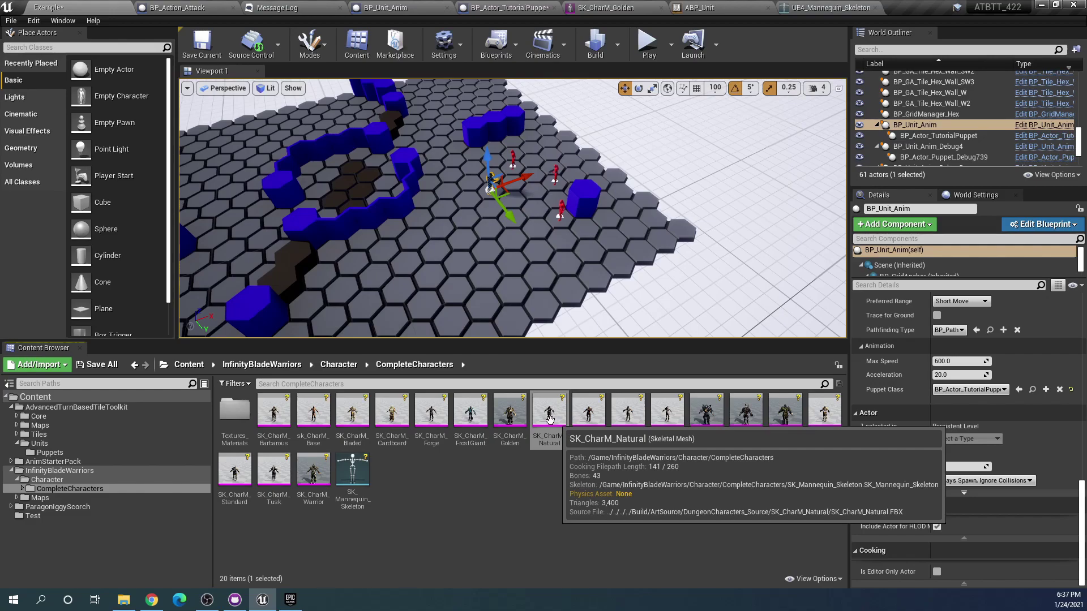
Assign the UE4_Mannequin_Skeleton to the SK_CharM_Natural mesh.
{"action": "right_click", "coordinate": [559, 404]}
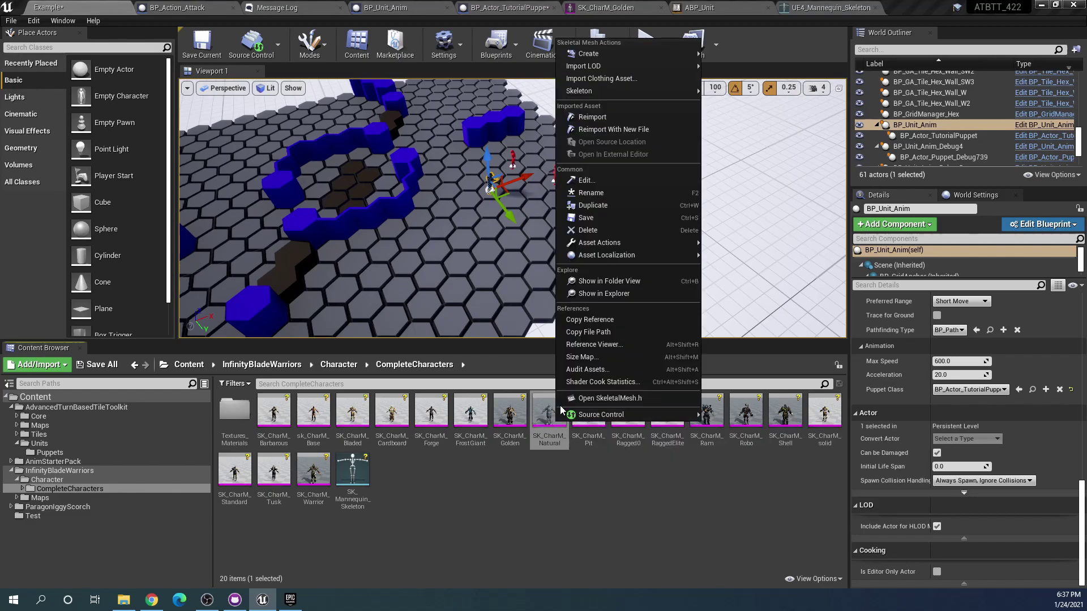
{"action": "mouse_move", "coordinate": [655, 92]}
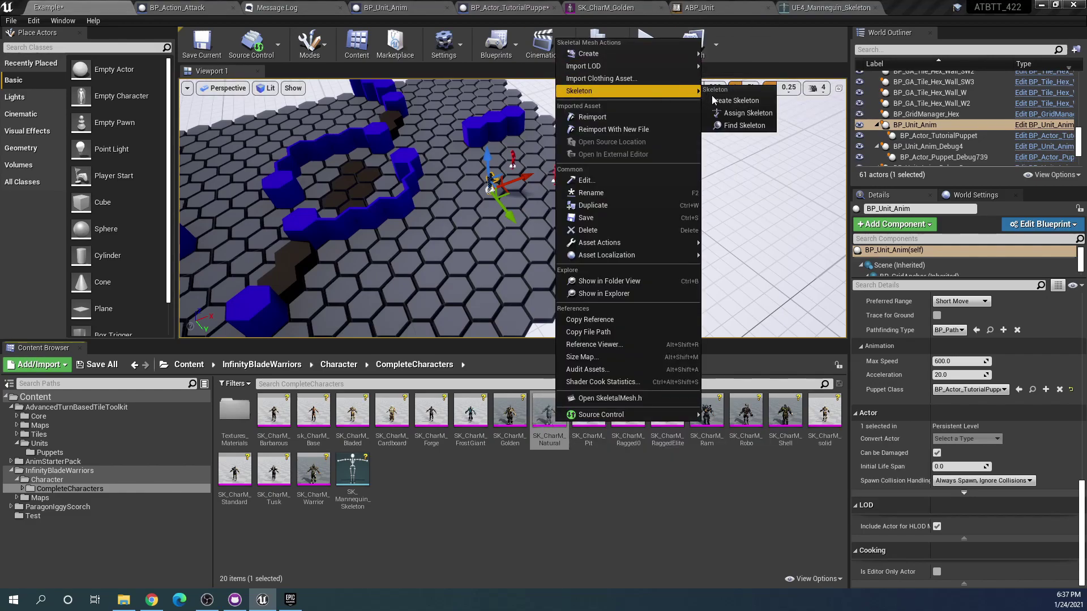
{"action": "left_click", "coordinate": [719, 111]}
{"action": "left_click", "coordinate": [498, 241]}
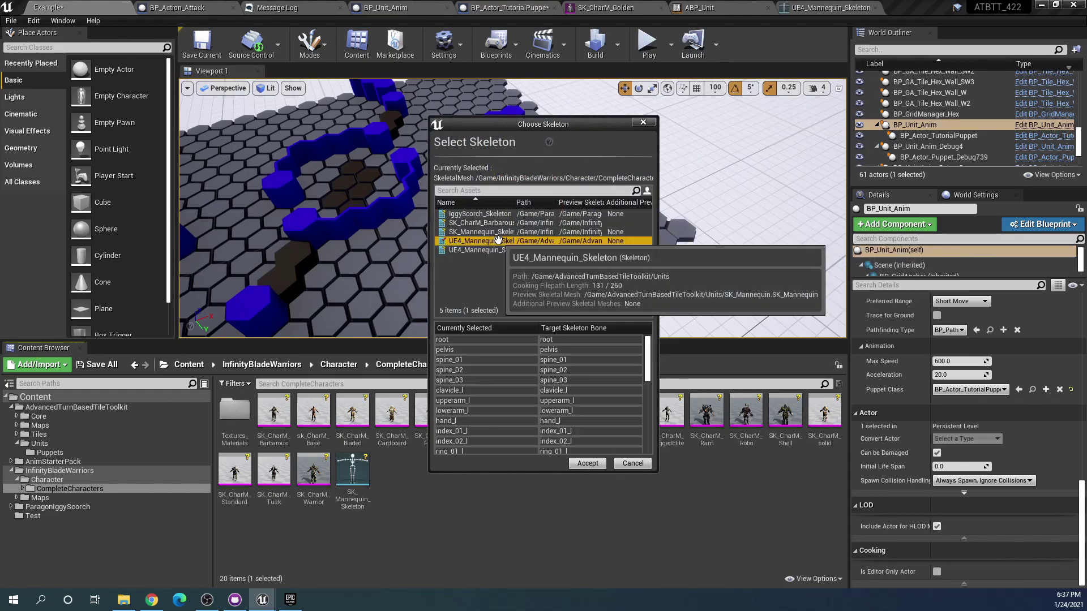
{"action": "left_click", "coordinate": [588, 464]}
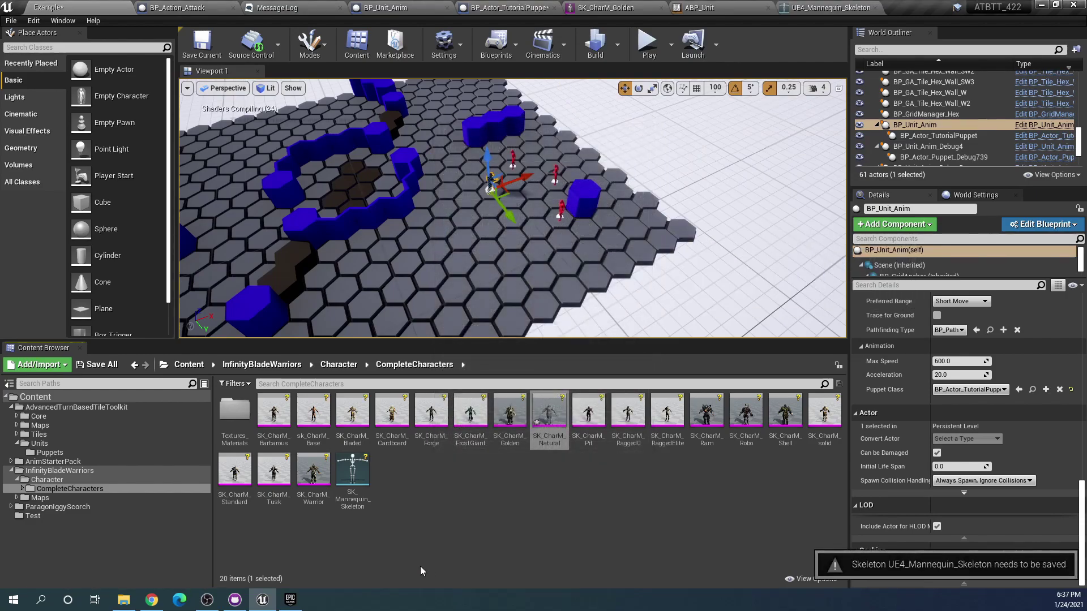
Set BP_Actor_TutorialPuppet_Child's UnitMesh to SK_CharM_Natural and compile the blueprint.
{"action": "left_click", "coordinate": [50, 453]}
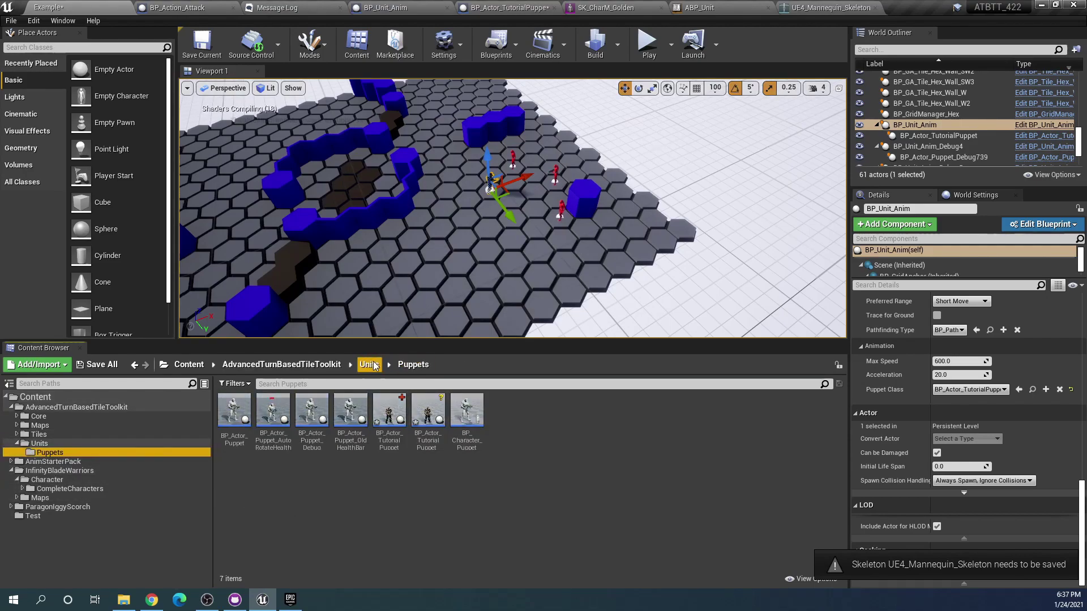
{"action": "left_click", "coordinate": [428, 414]}
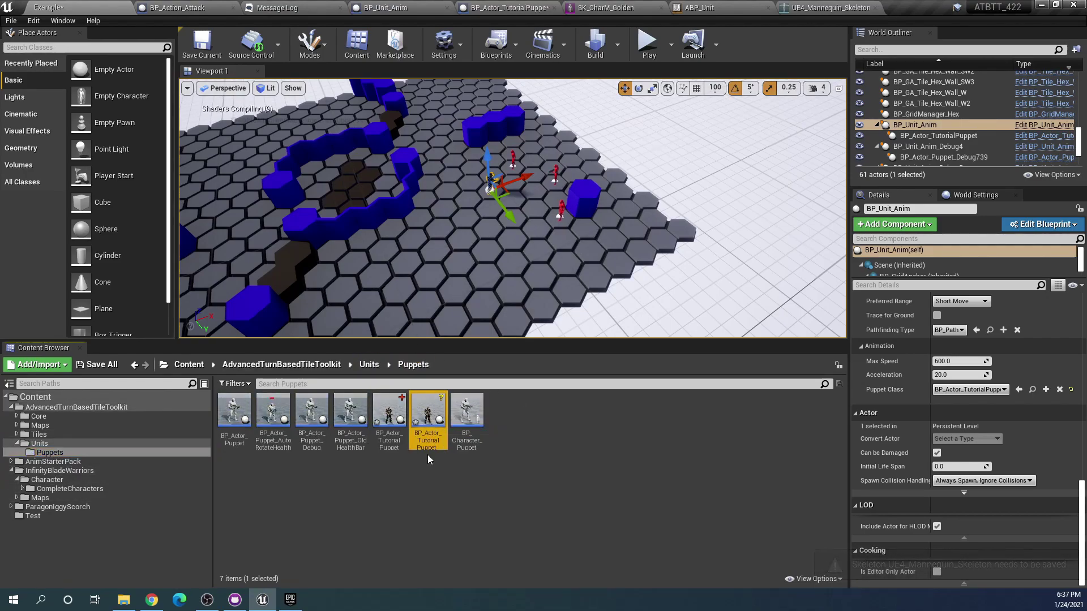
{"action": "double_click", "coordinate": [429, 414]}
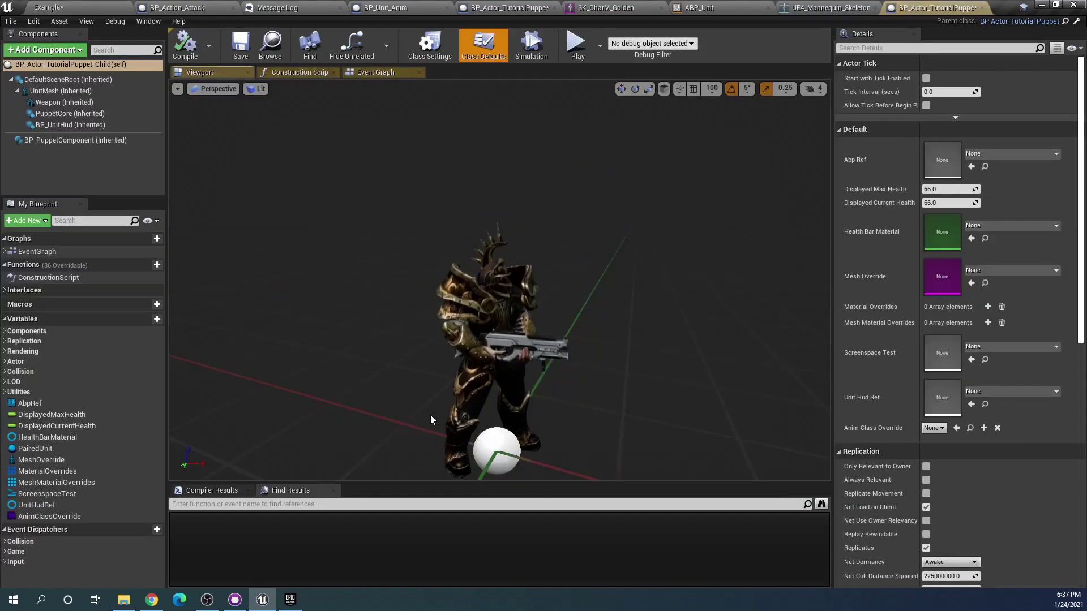
{"action": "left_click", "coordinate": [60, 91]}
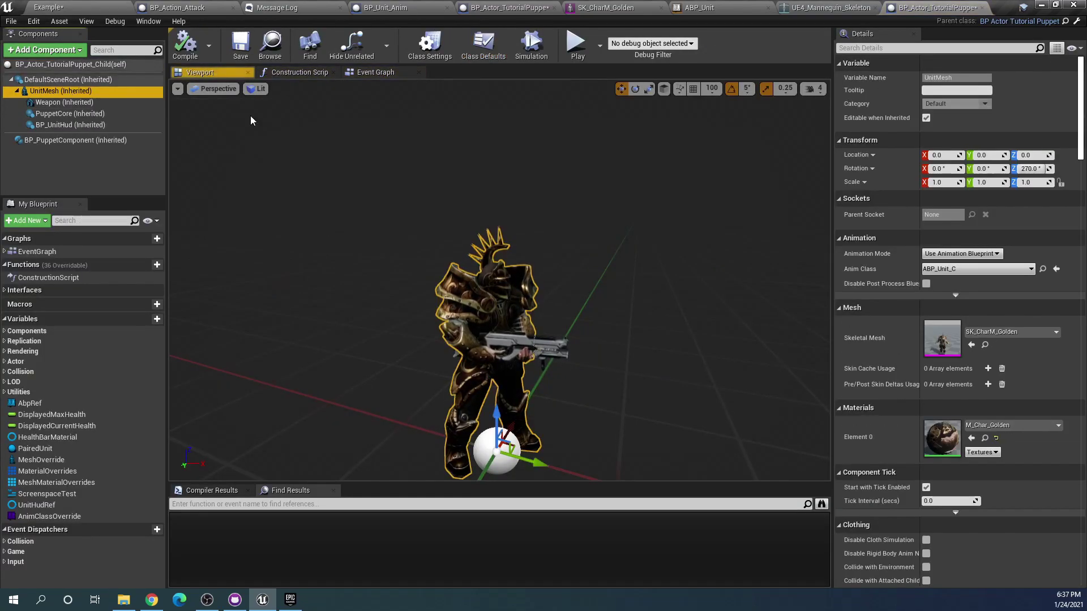
{"action": "left_click", "coordinate": [1004, 332]}
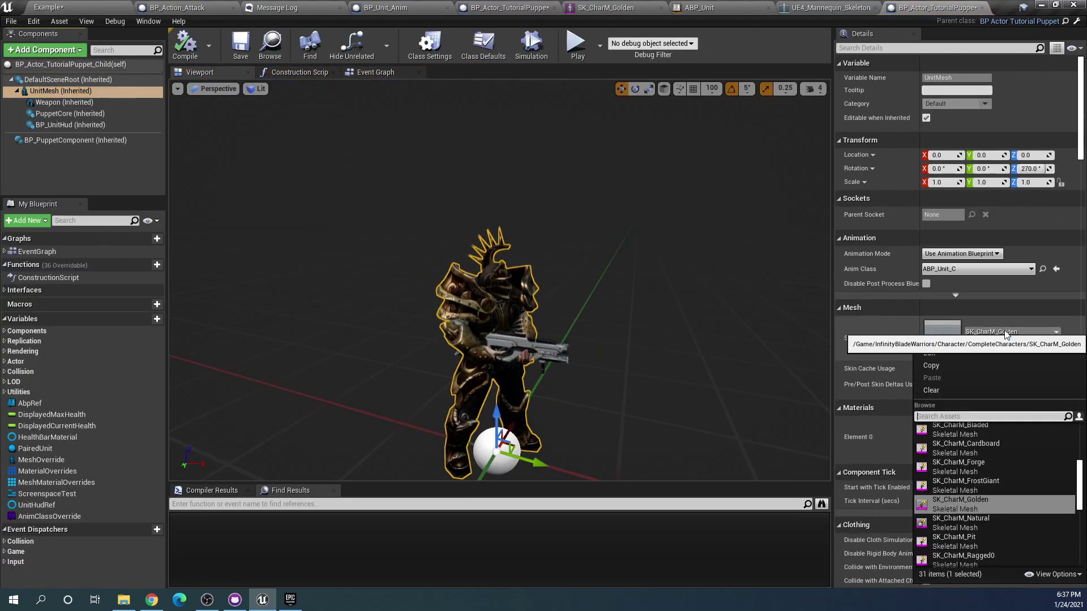
{"action": "left_click", "coordinate": [957, 524]}
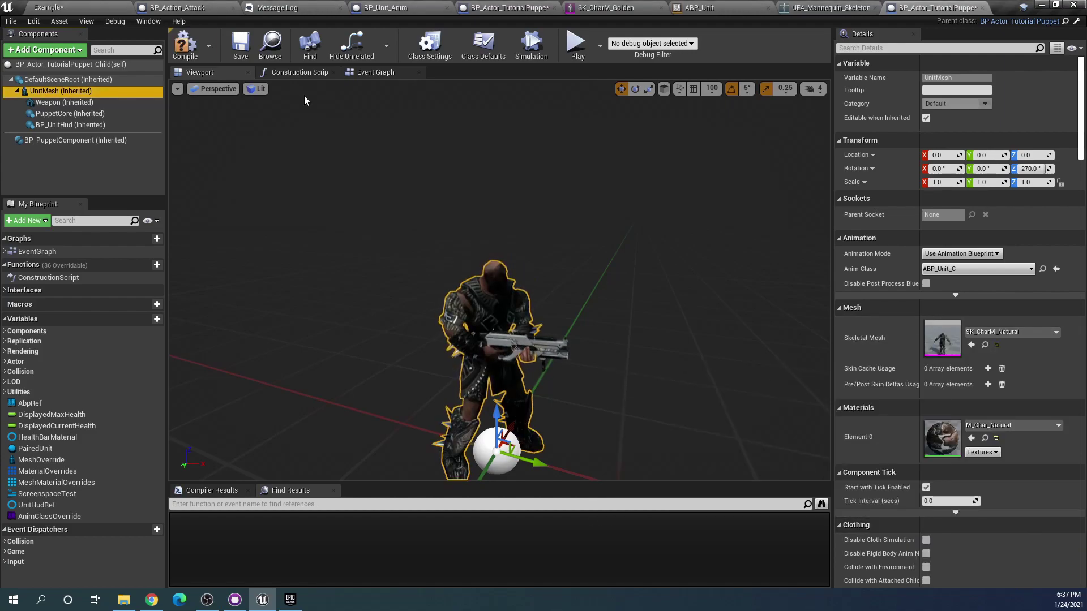
{"action": "left_click", "coordinate": [180, 43]}
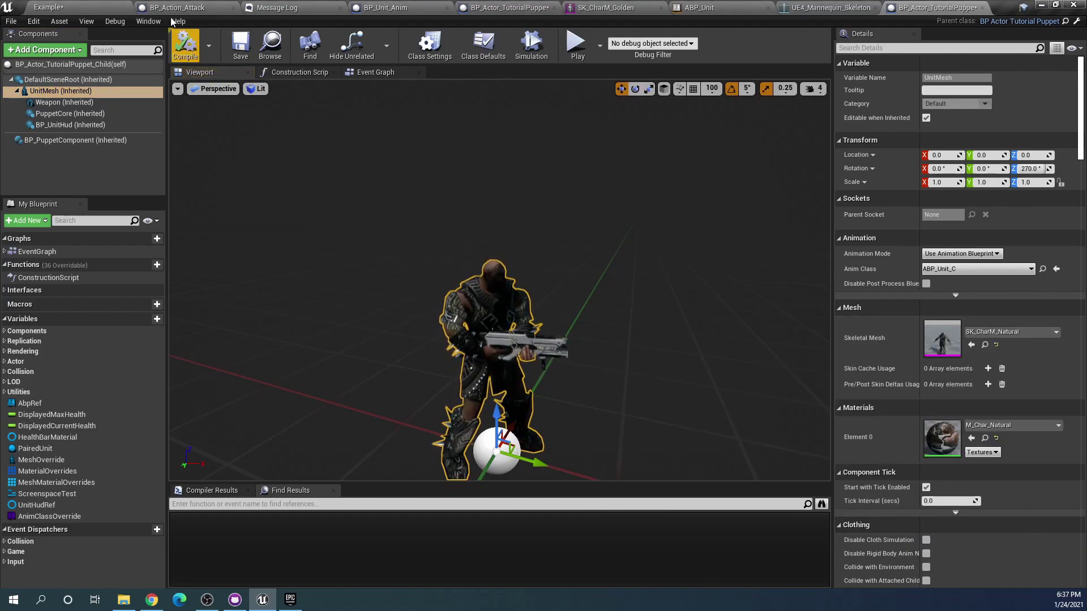
{"action": "left_click", "coordinate": [48, 7]}
Duplicate the unit onto a nearby hex with Puppet Class BP_Actor_TutorialPuppet_Child, then play-test both units.
{"action": "scroll", "coordinate": [490, 185], "scroll_direction": "up", "scroll_amount": 6}
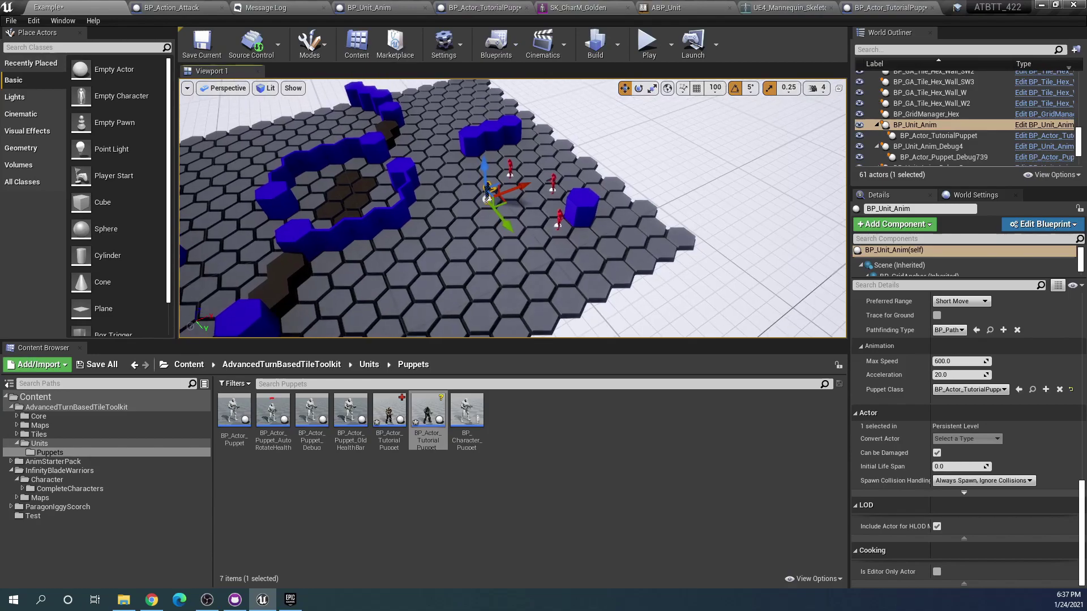
{"action": "left_click_drag", "start_coordinate": [484, 235], "coordinate": [521, 270], "text": "alt"}
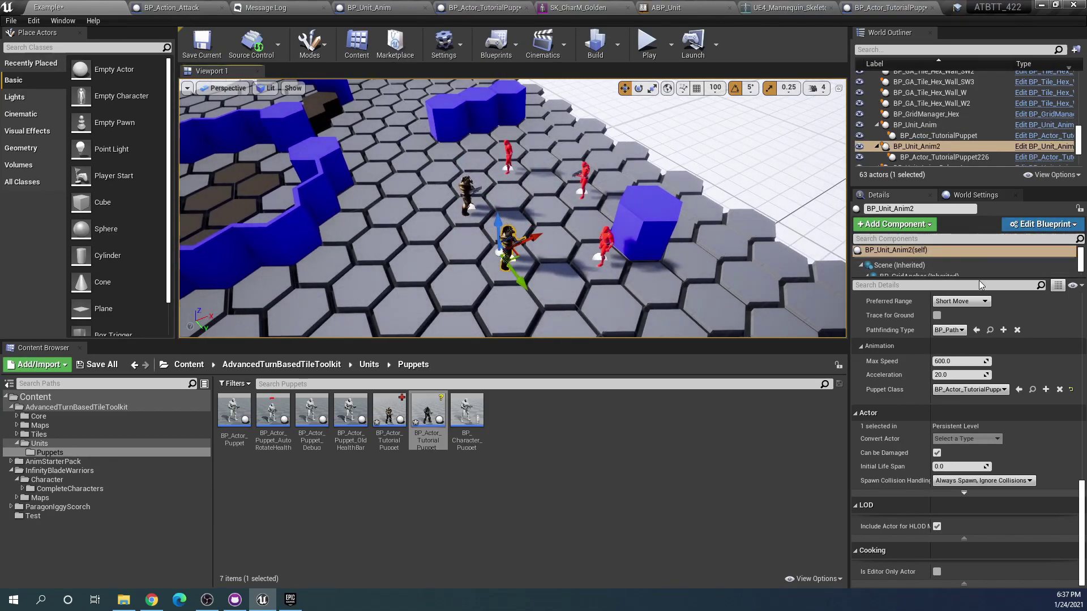
{"action": "left_click", "coordinate": [981, 390]}
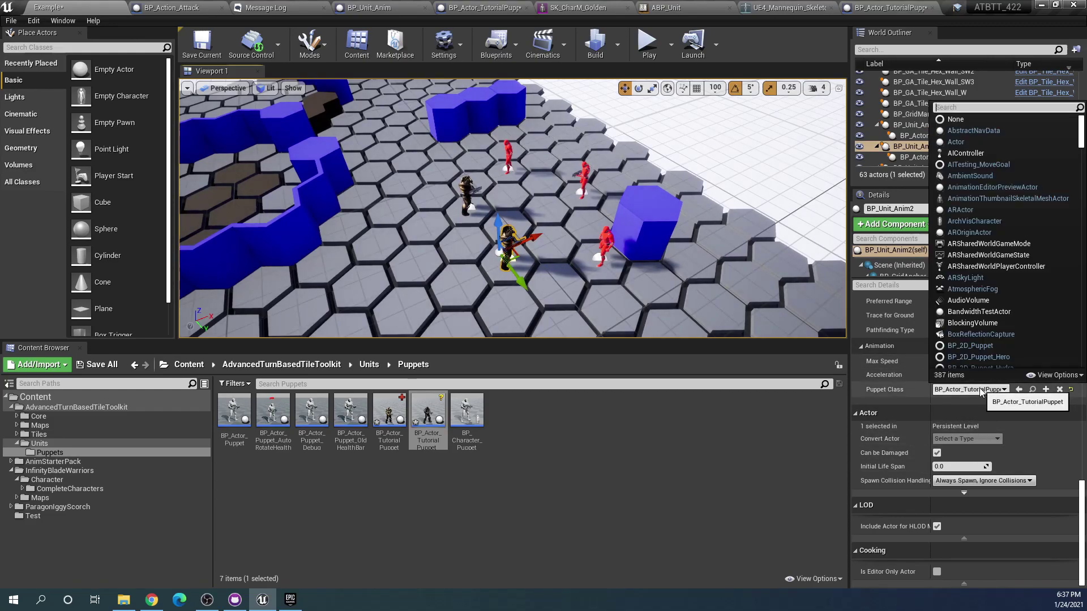
{"action": "type", "text": "tut"}
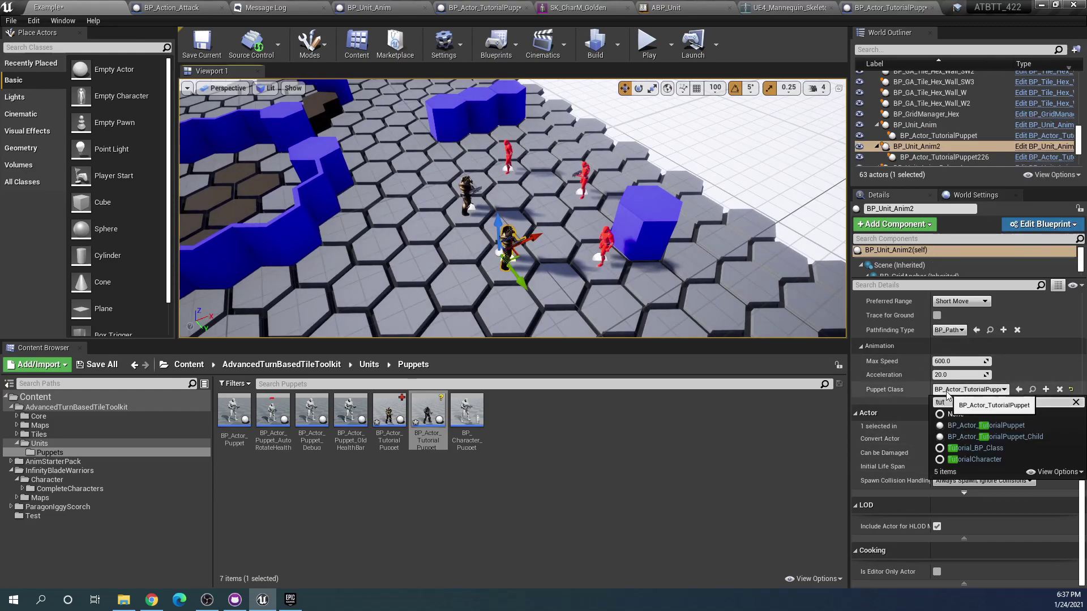
{"action": "left_click", "coordinate": [974, 437]}
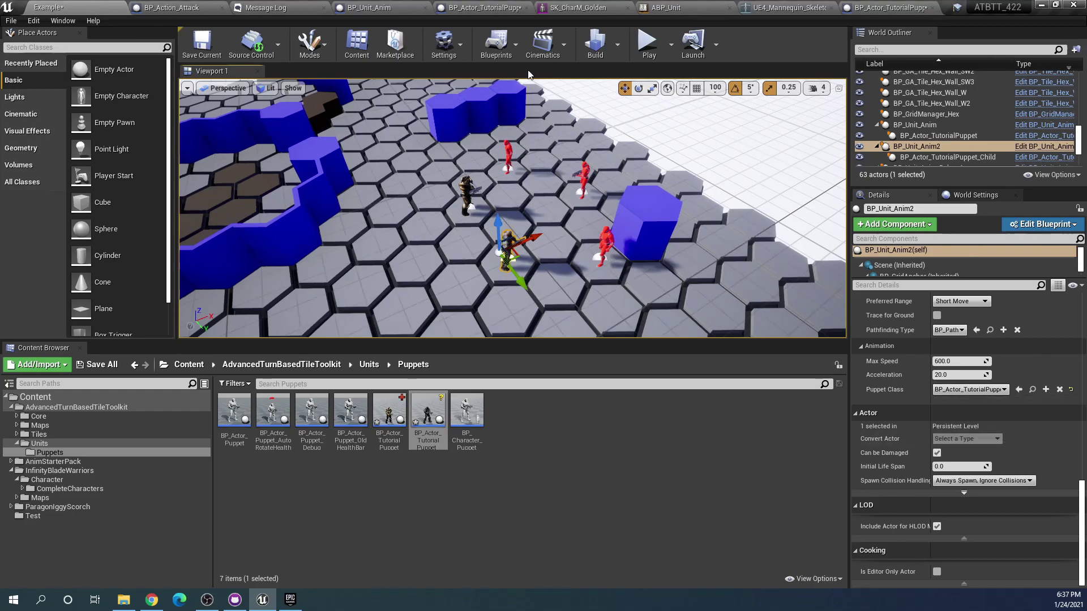
{"action": "left_click", "coordinate": [647, 49]}
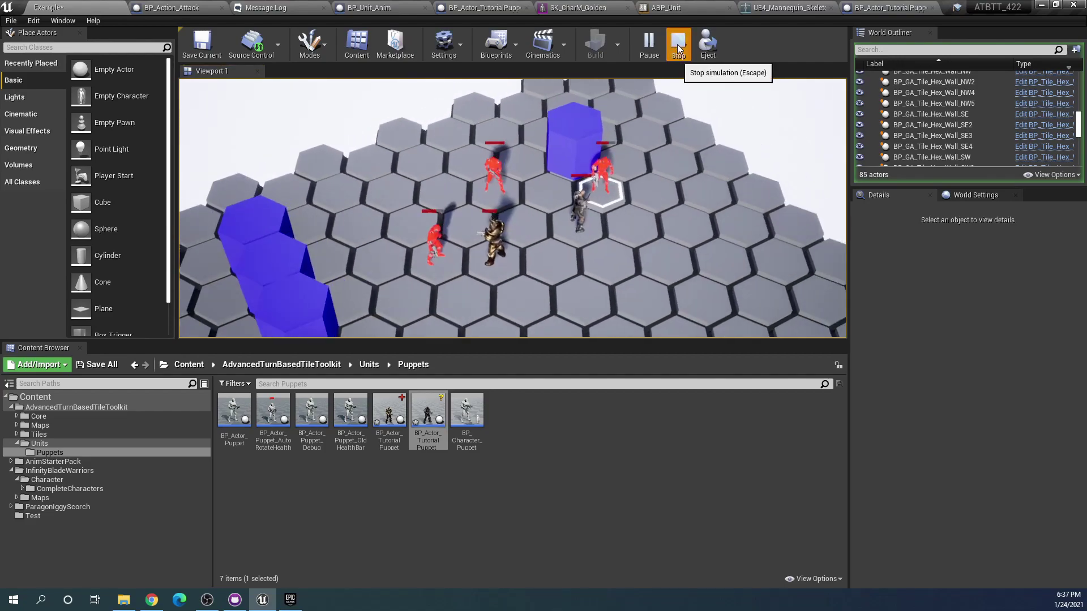
{"action": "left_click", "coordinate": [678, 43]}
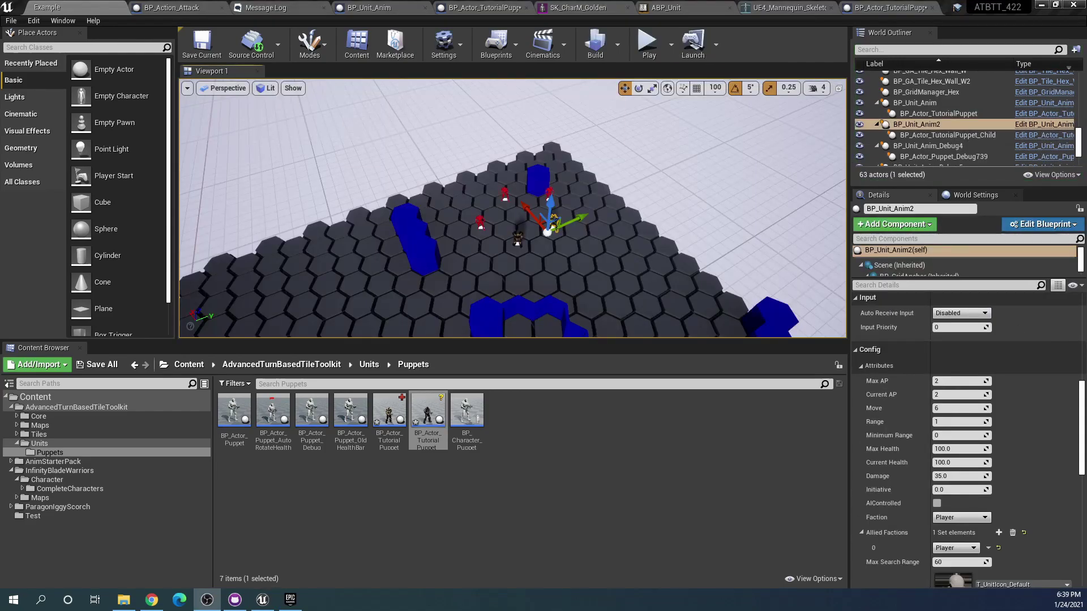